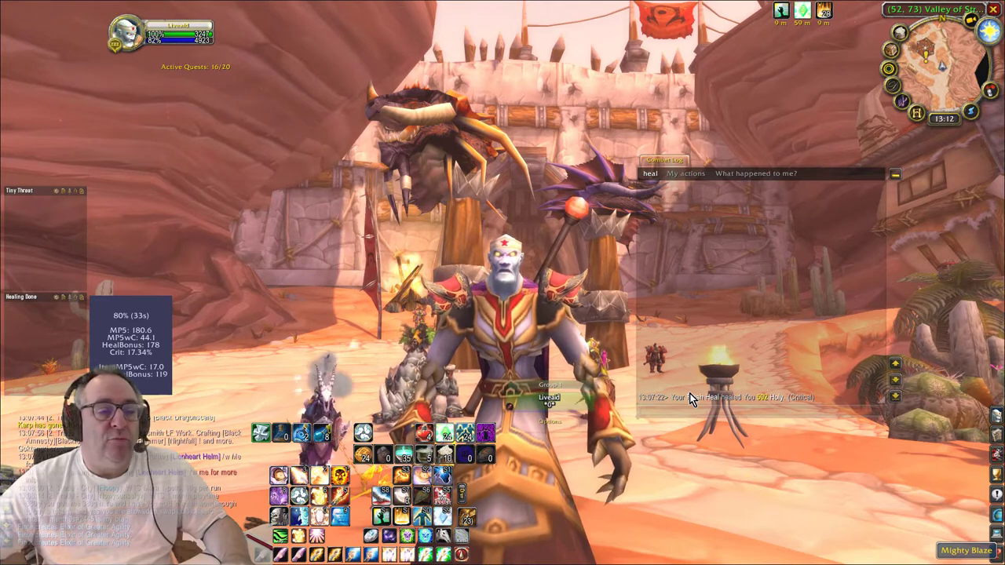
Set the World of Warcraft combat log's background to a dark translucent colour.
right_click(665, 167)
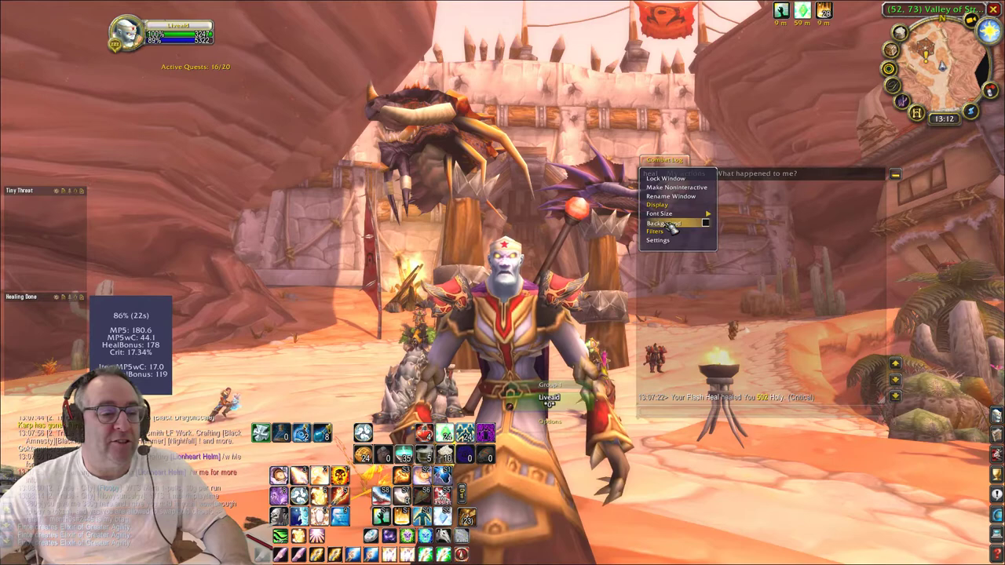
left_click(672, 225)
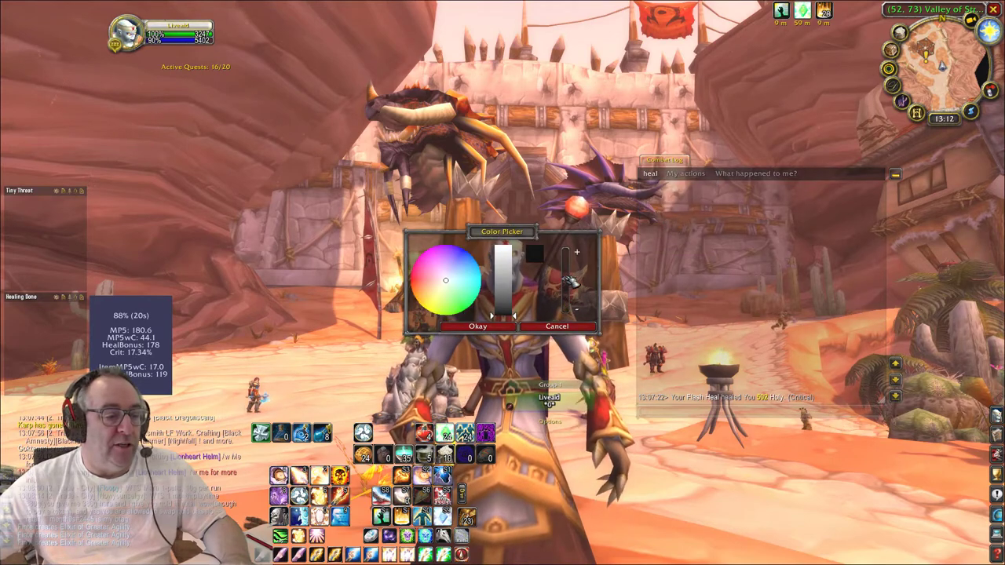
left_click(494, 326)
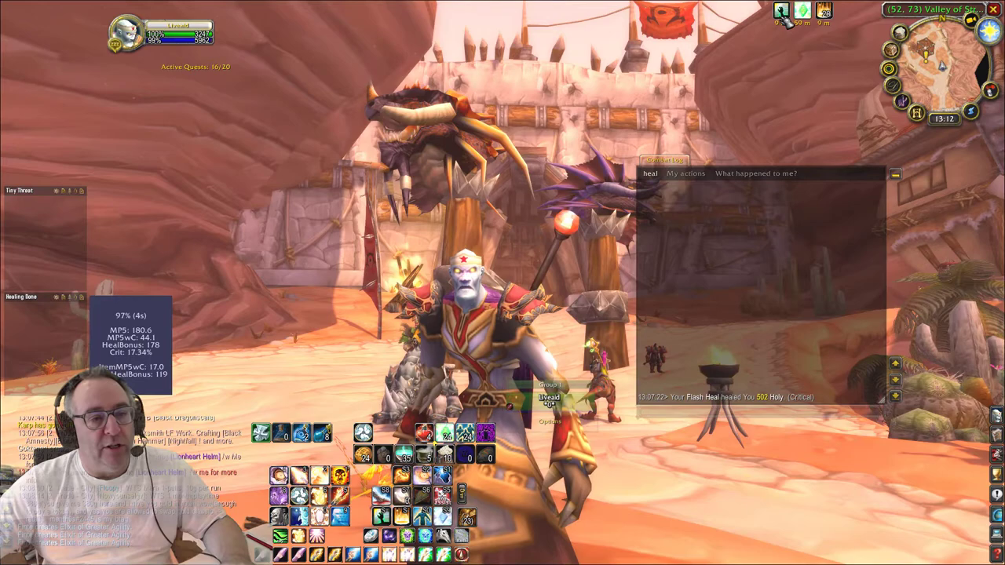
Cast Flash Heal on your own party frame about seventeen times in a row.
left_click(569, 405)
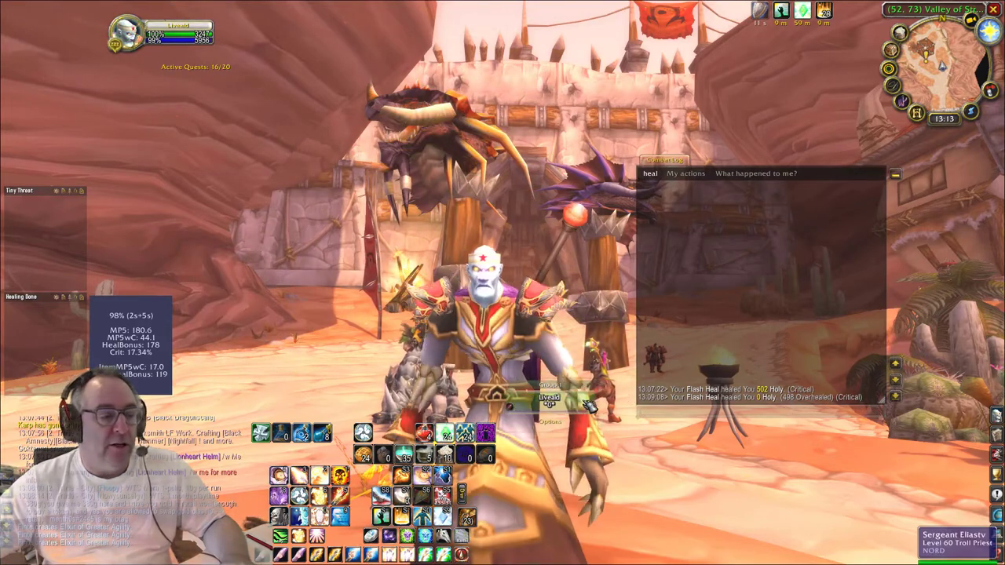
left_click(549, 399)
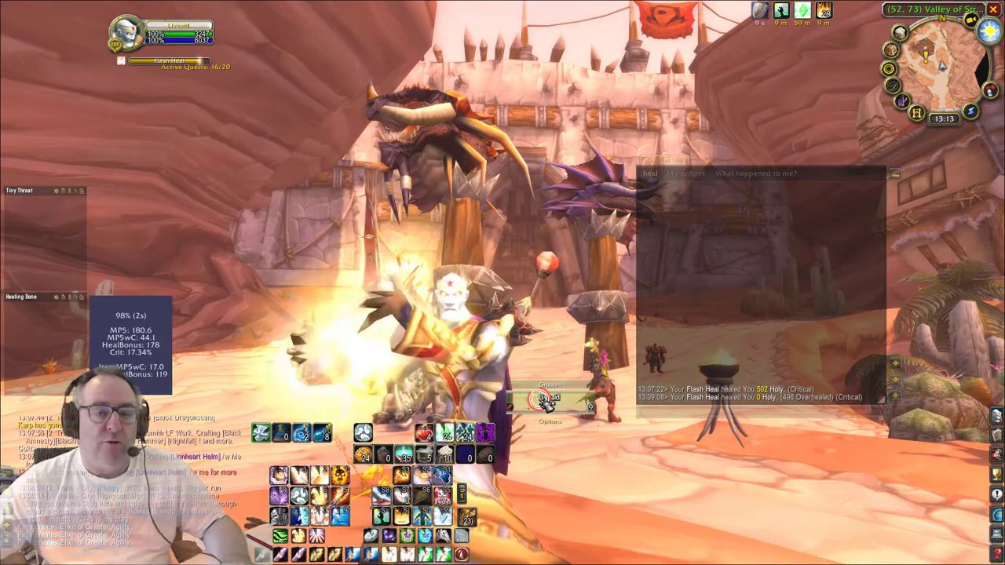
left_click(548, 399)
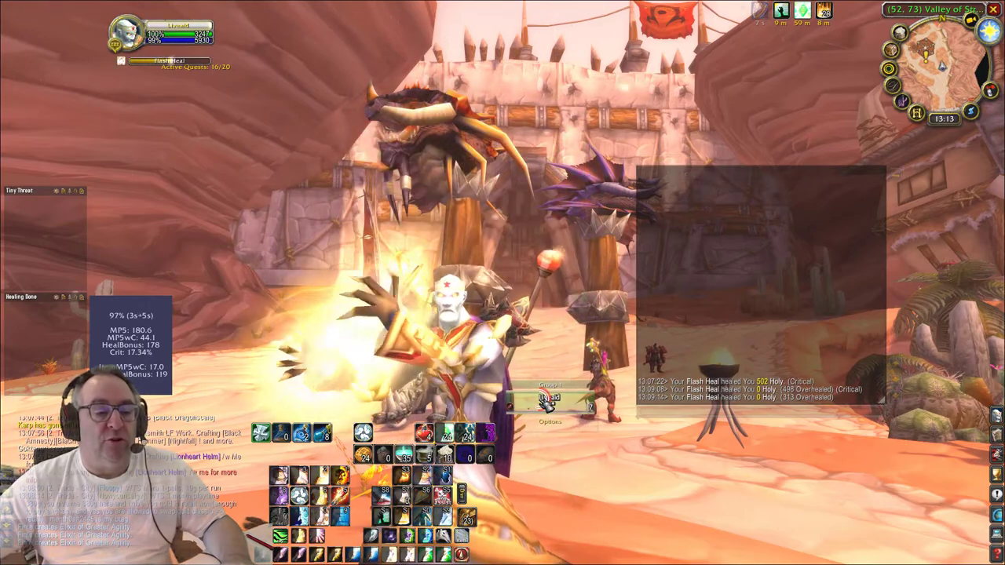
left_click(548, 399)
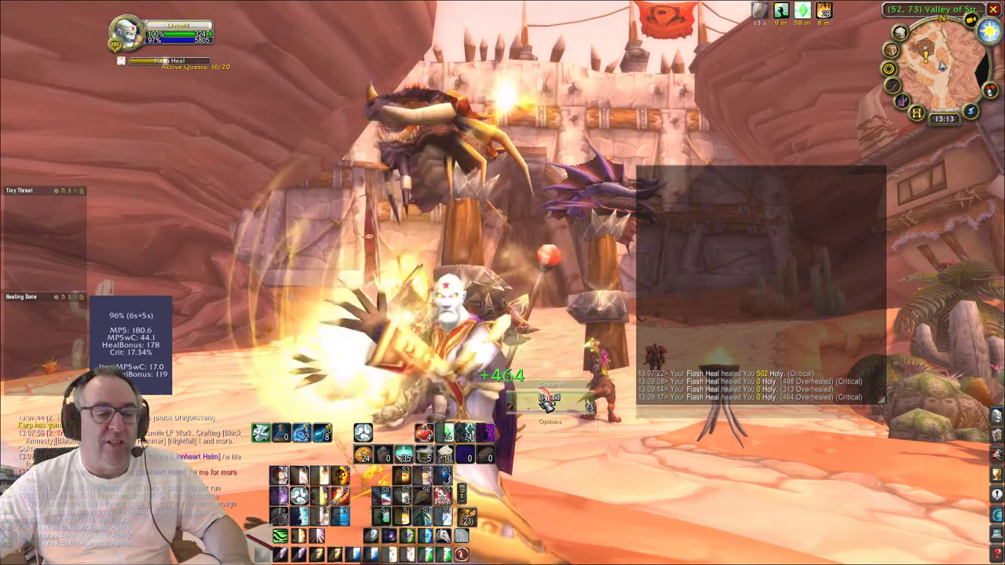
left_click(548, 399)
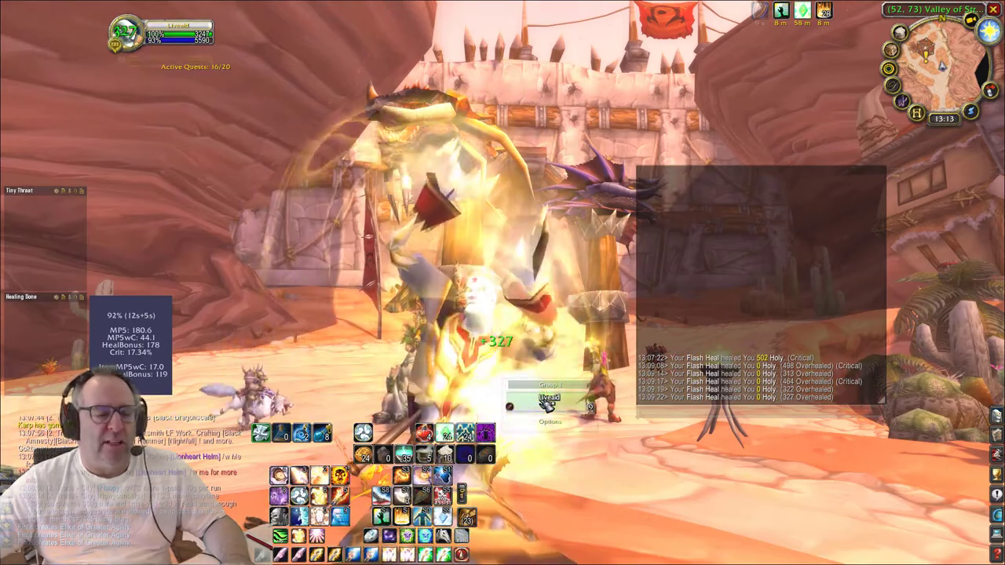
left_click(548, 399)
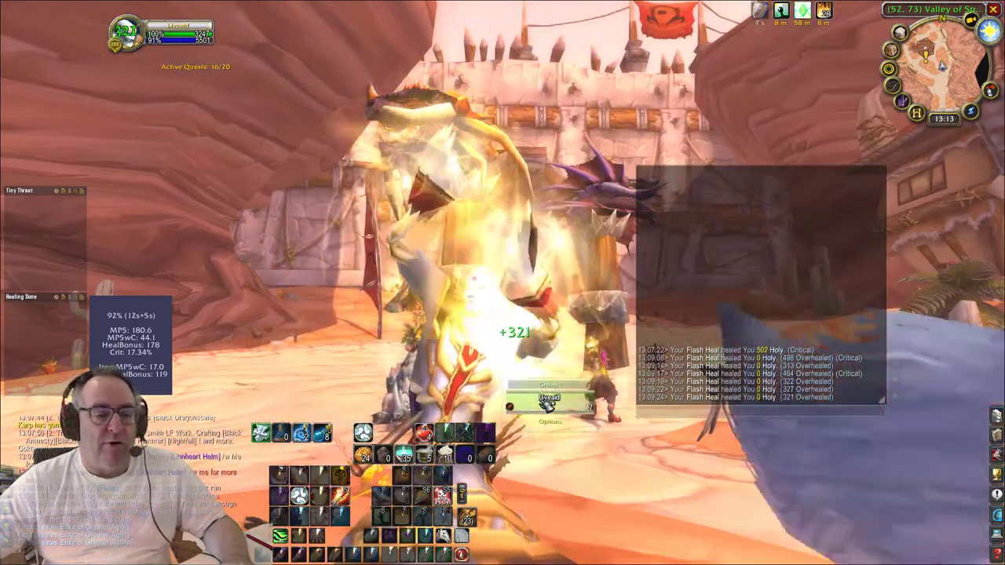
left_click(548, 398)
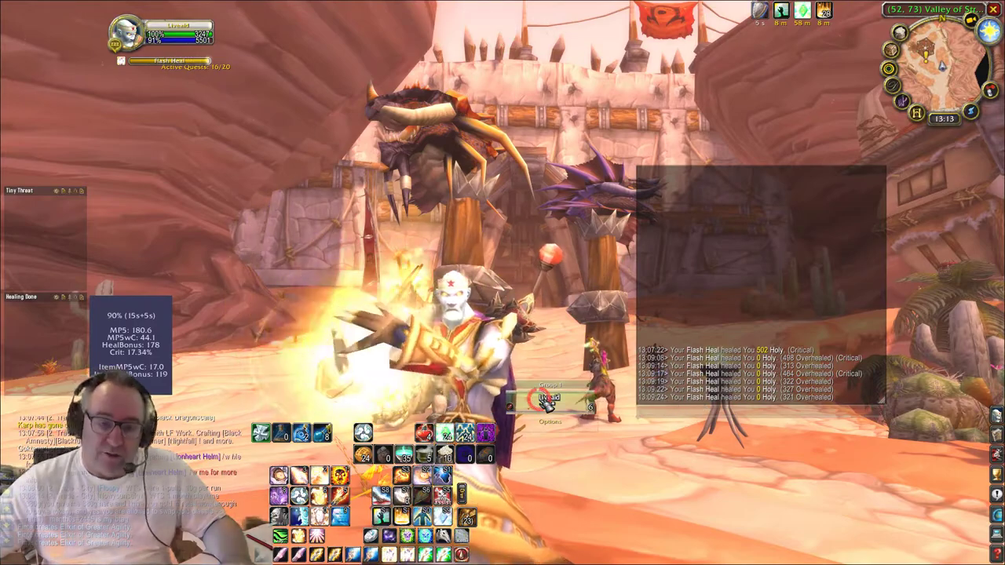
left_click(548, 399)
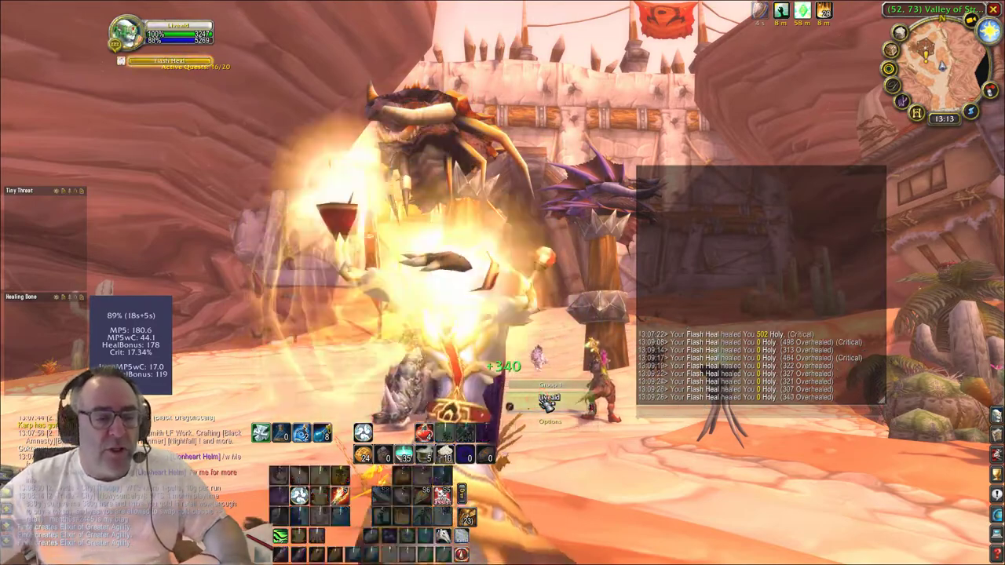
left_click(548, 399)
left_click(548, 399)
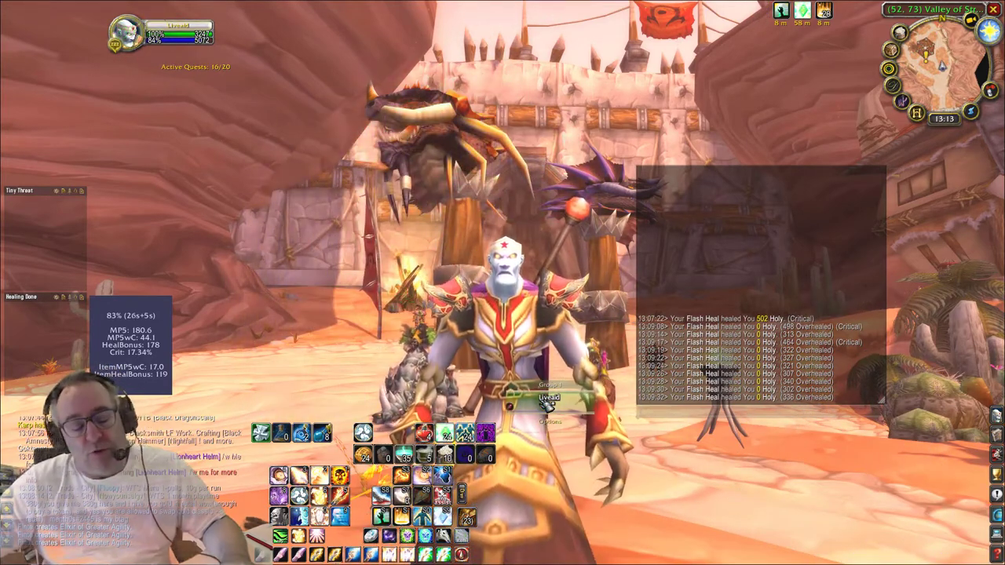
left_click(547, 402)
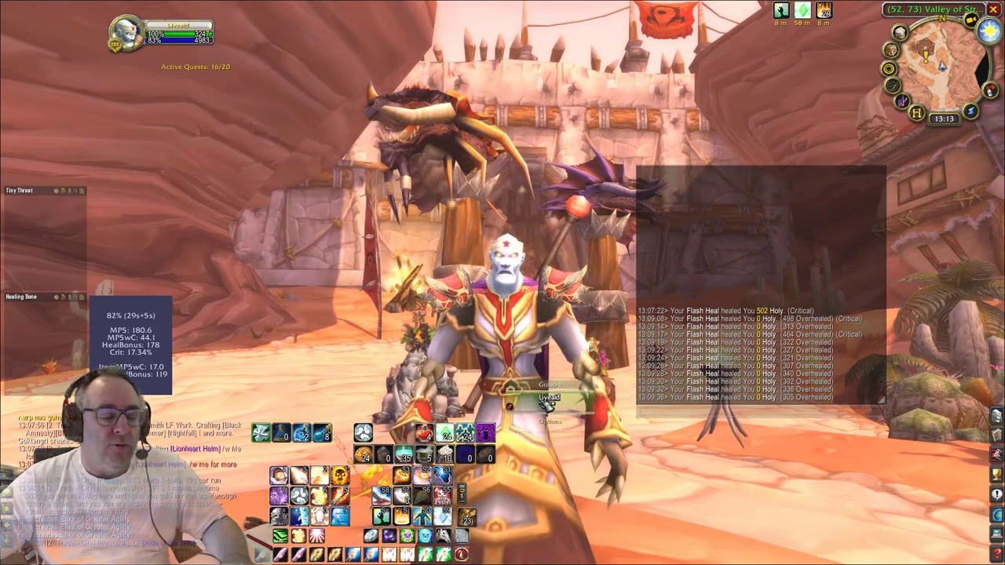
left_click(548, 402)
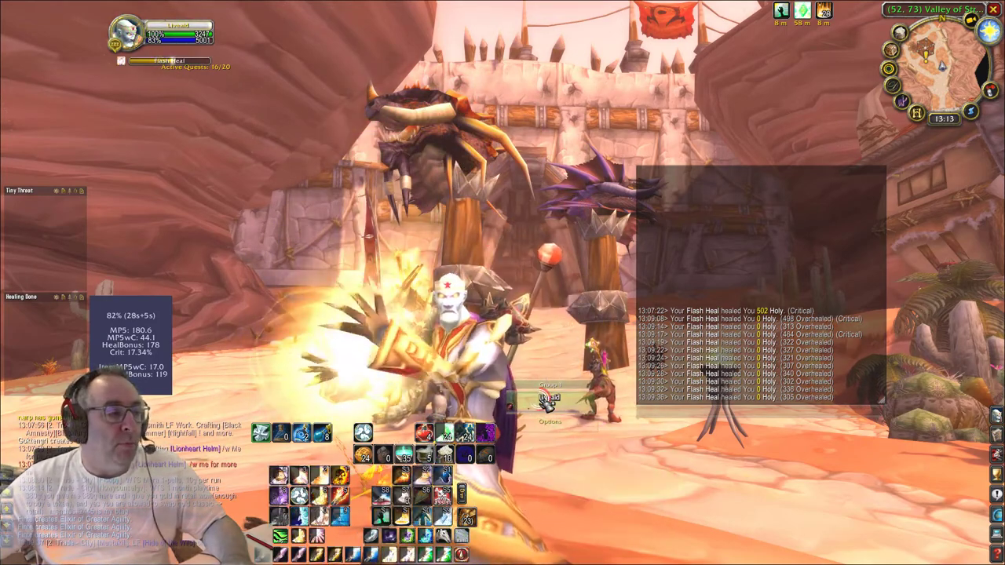
left_click(547, 401)
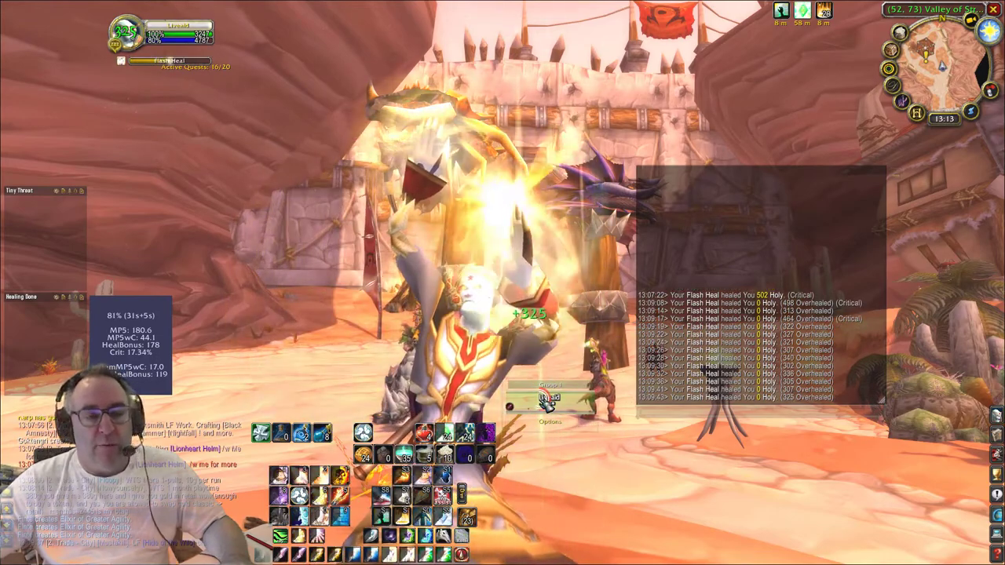
left_click(547, 401)
left_click(547, 401)
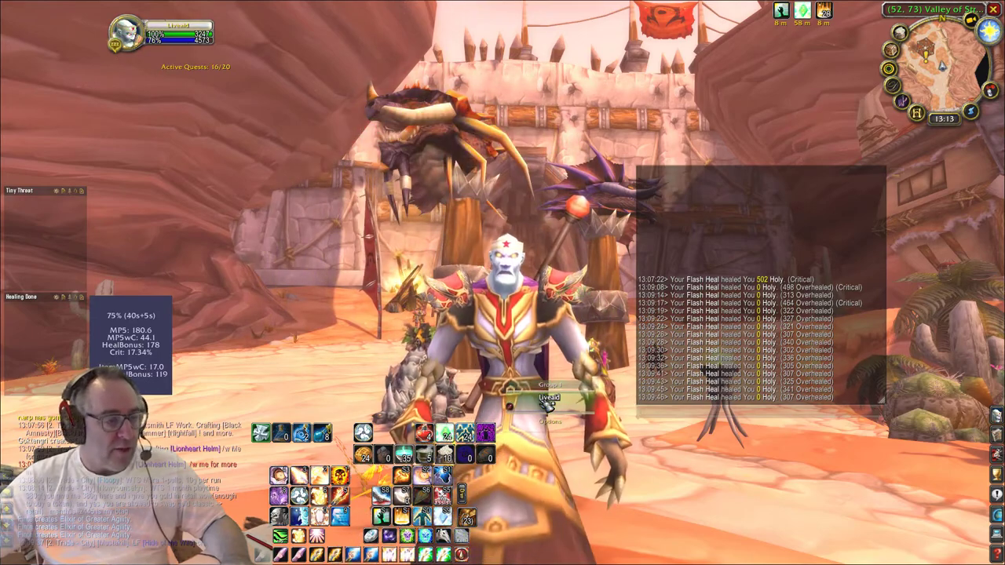
left_click(548, 401)
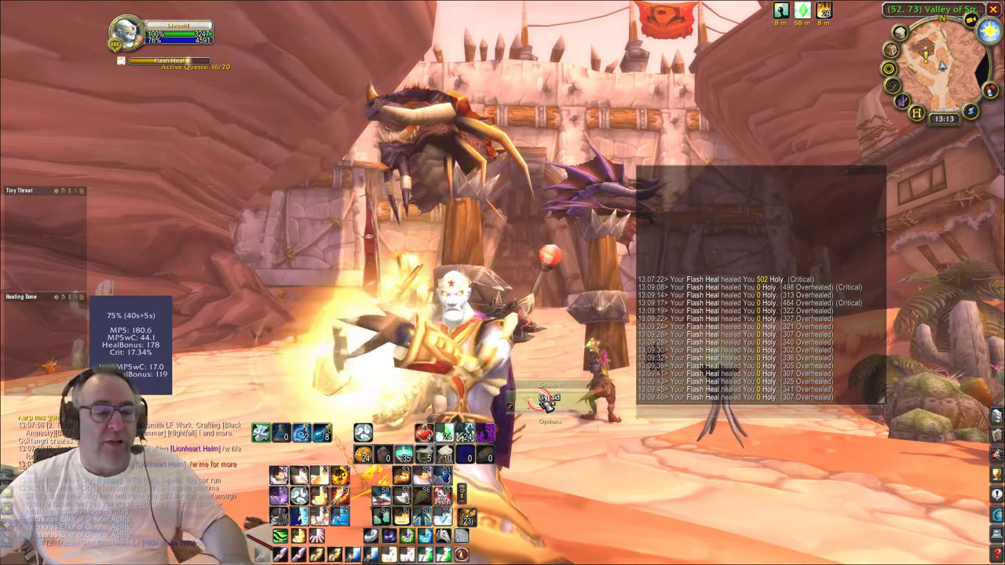
left_click(548, 401)
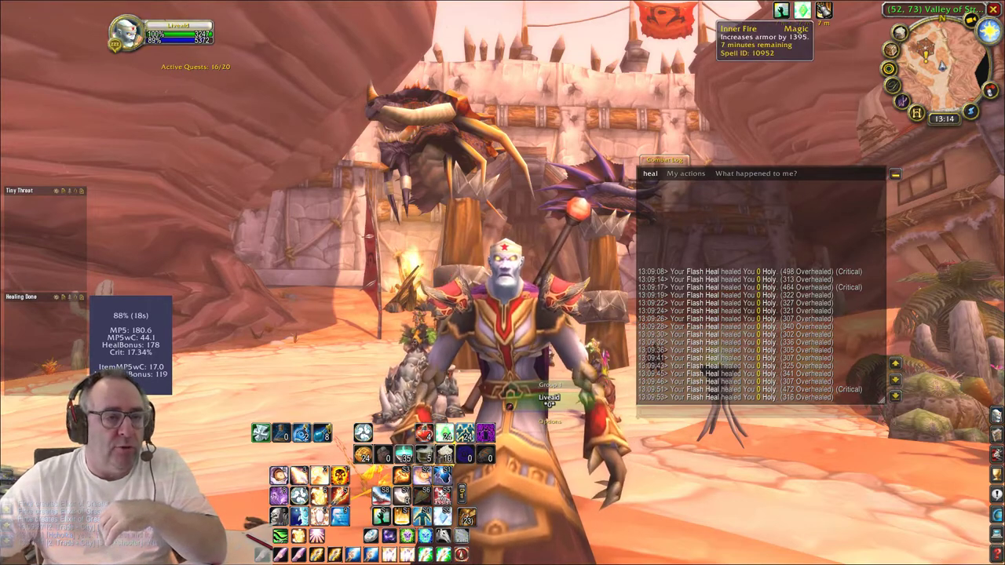
mouse_move(754, 329)
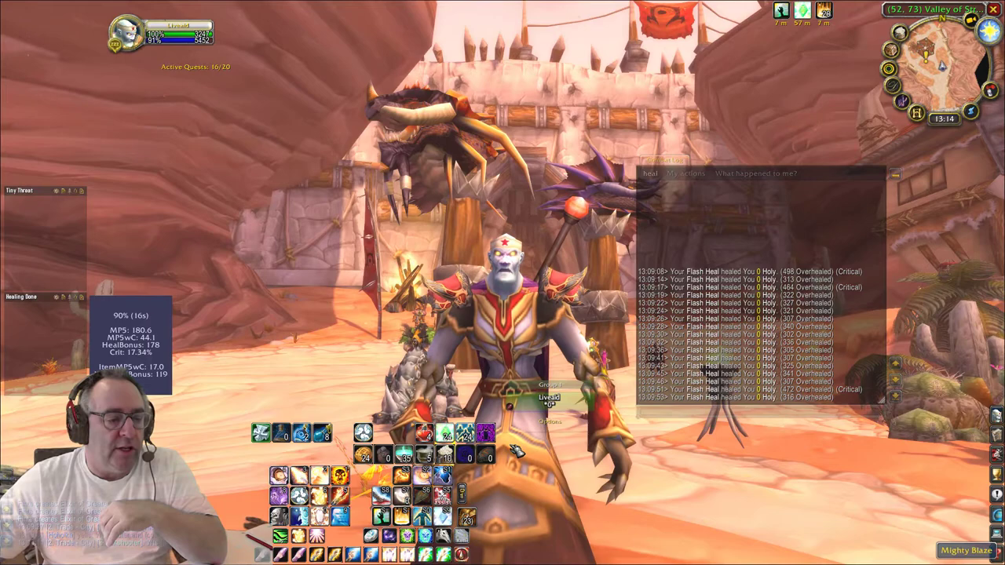
Cast one more Flash Heal on yourself and watch the combat log.
left_click(550, 398)
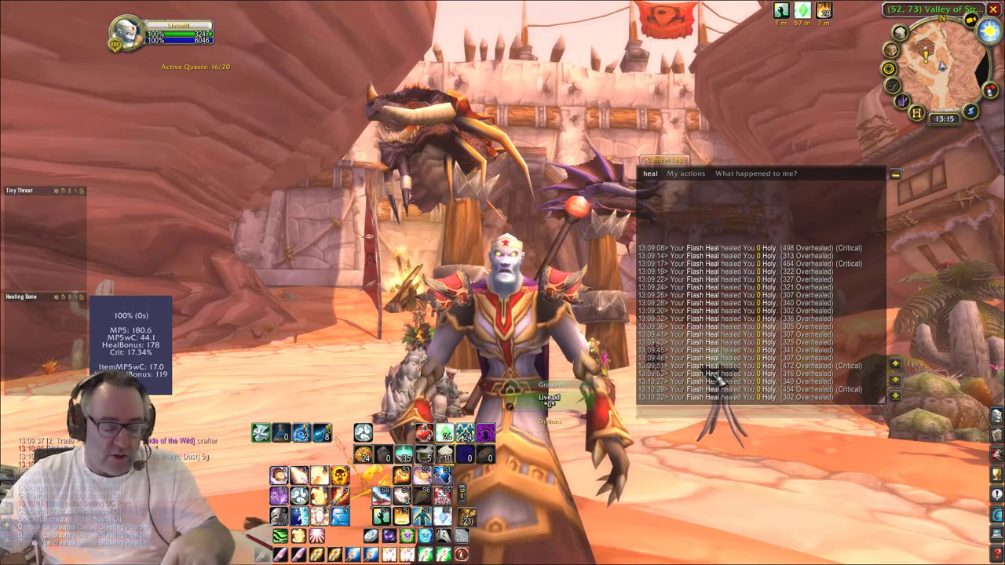
Open the character panel with C and the bags with B to check gear.
key("c")
key("b")
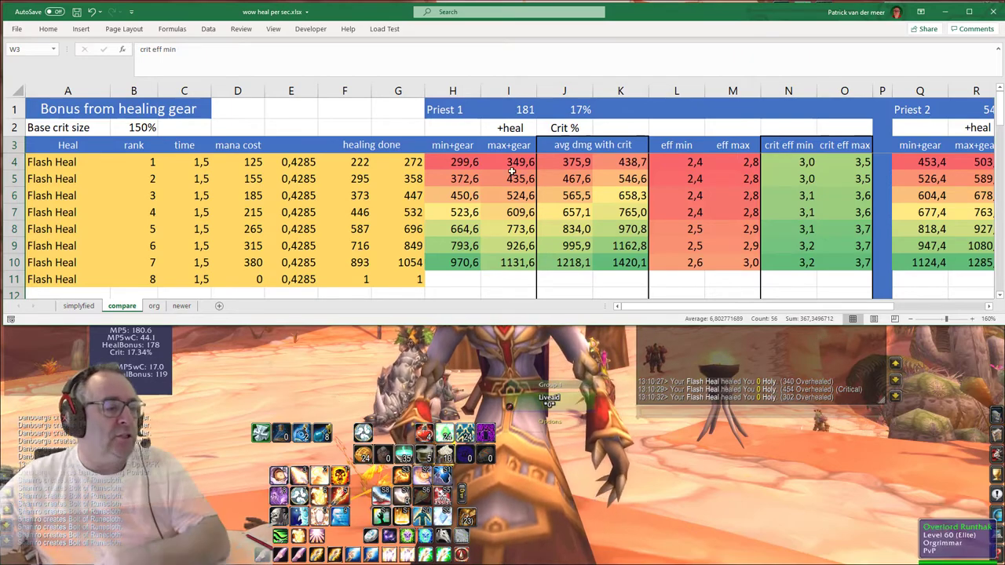
Review the crit-adjusted averages, base heals and gear-boosted min/max for all Flash Heal ranks.
left_click(558, 145)
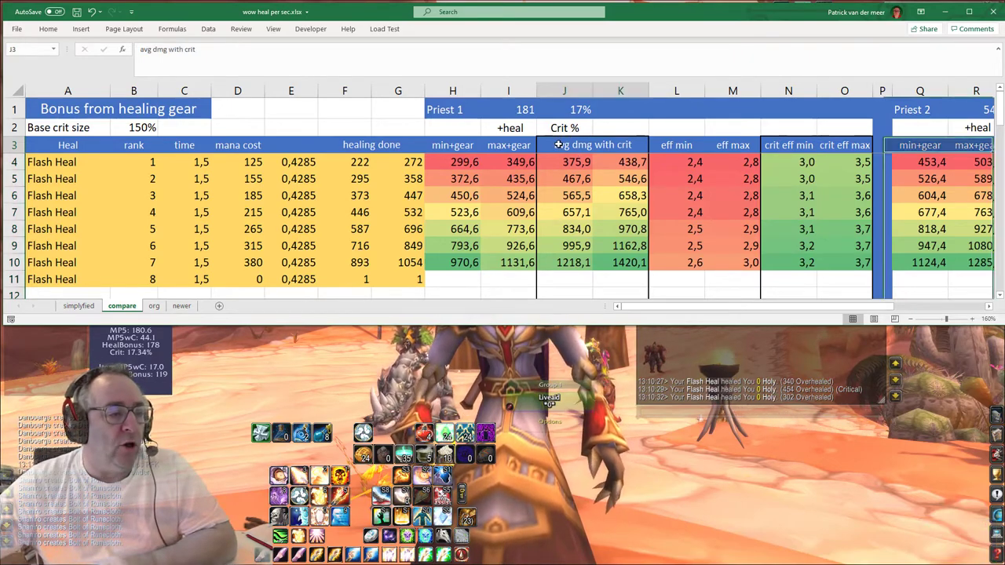
left_click_drag(558, 144, 618, 262)
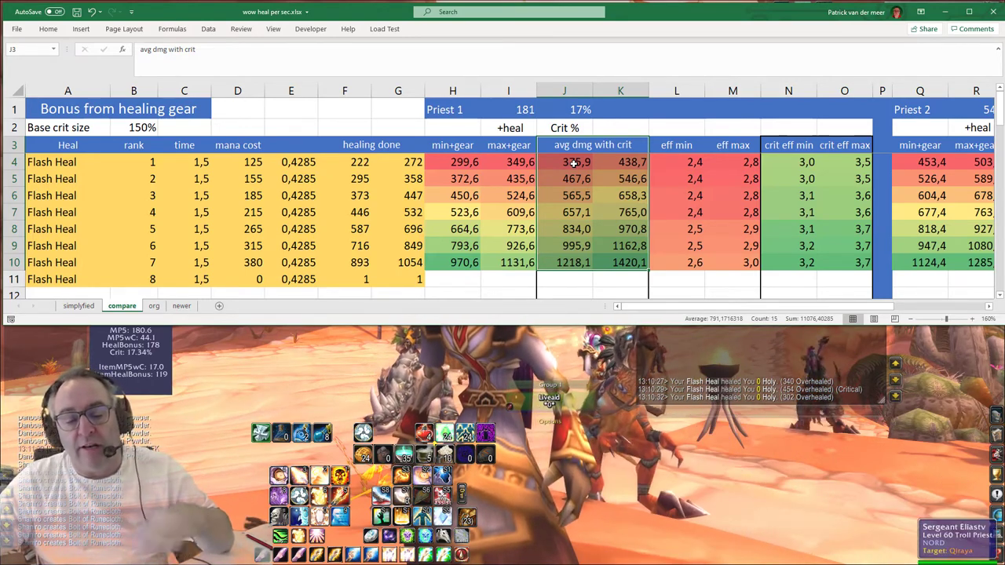
left_click(575, 163)
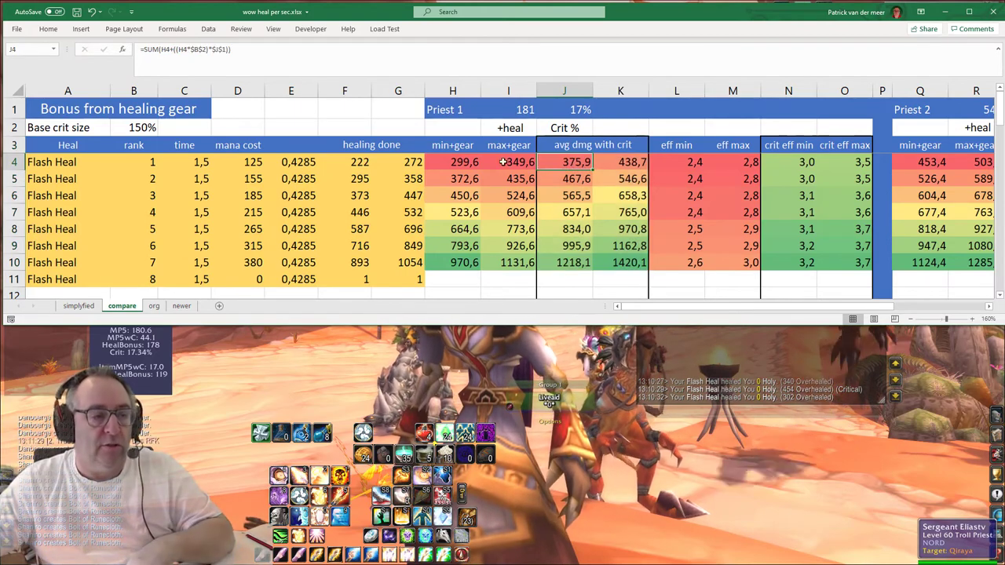
mouse_move(460, 162)
left_mouse_down()
mouse_move(499, 164)
mouse_move(515, 262)
left_mouse_up()
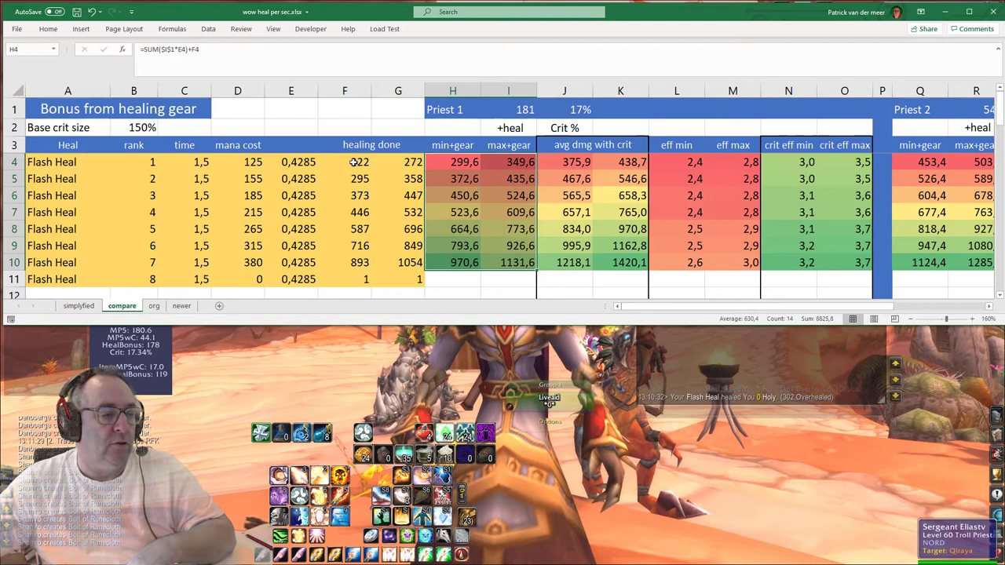
left_click_drag(354, 162, 412, 262)
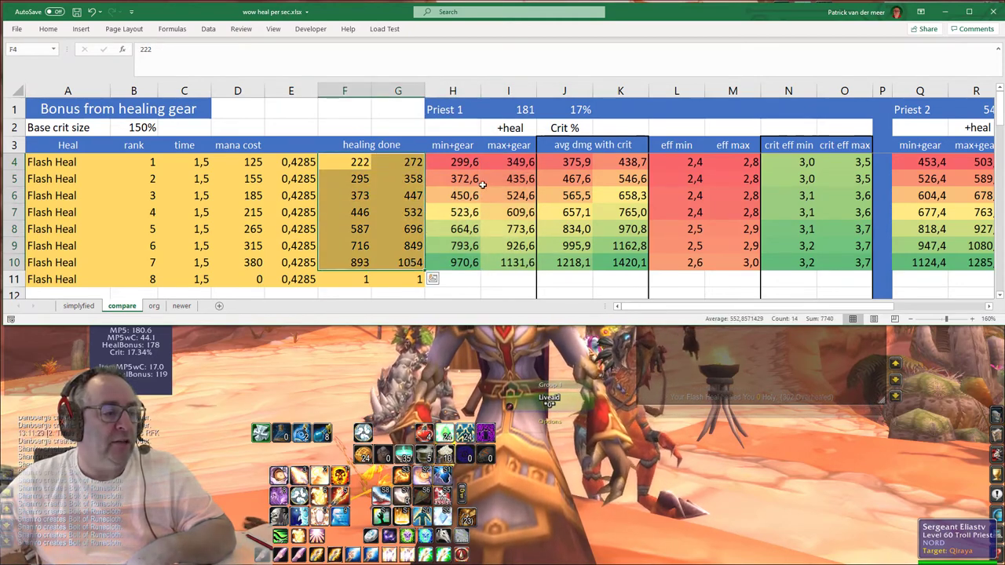
left_click_drag(460, 162, 507, 262)
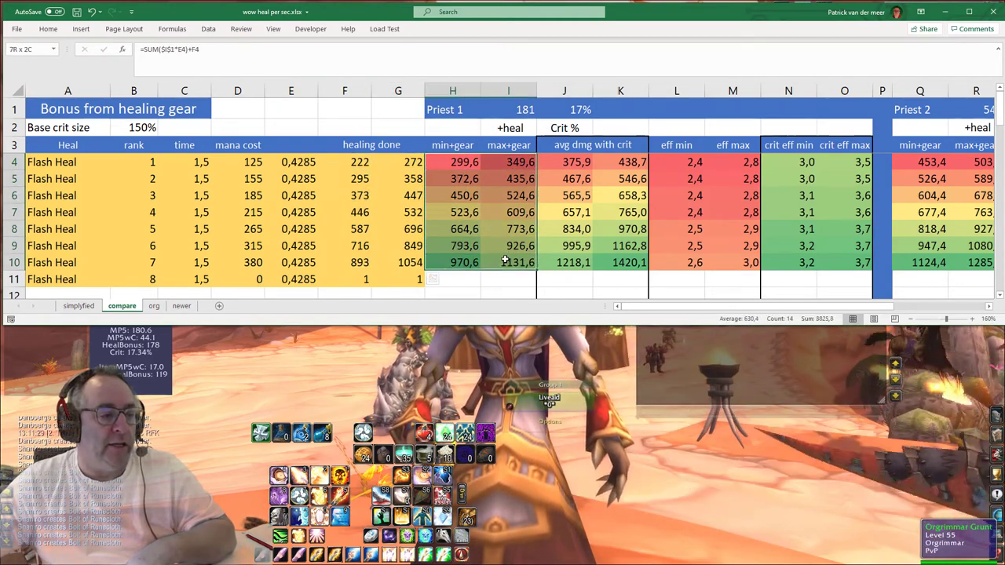
Check Priest 1's +heal of 181 and crit chance of 17% against the crit averages.
left_click(522, 114)
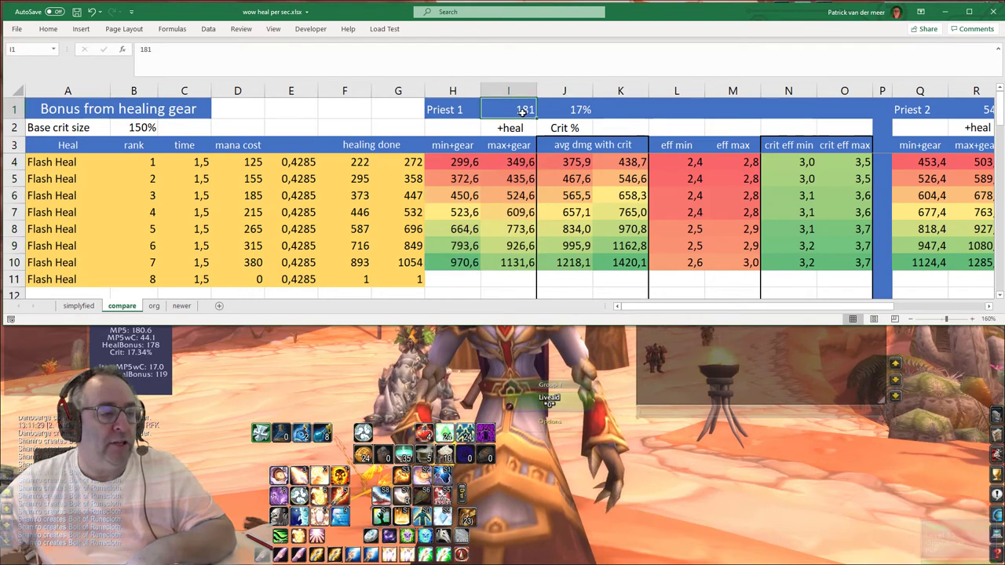
left_click_drag(566, 162, 630, 262)
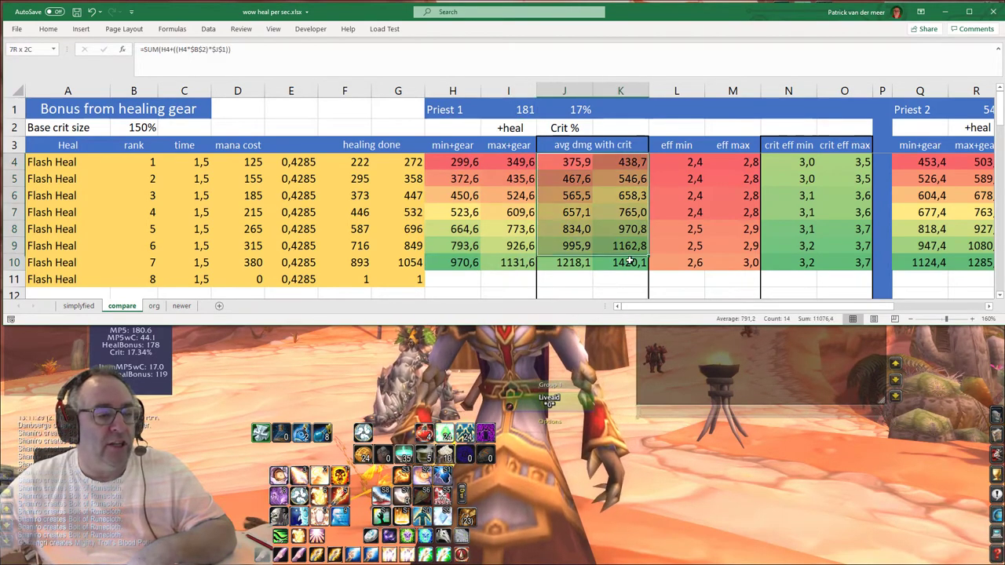
left_click(519, 110)
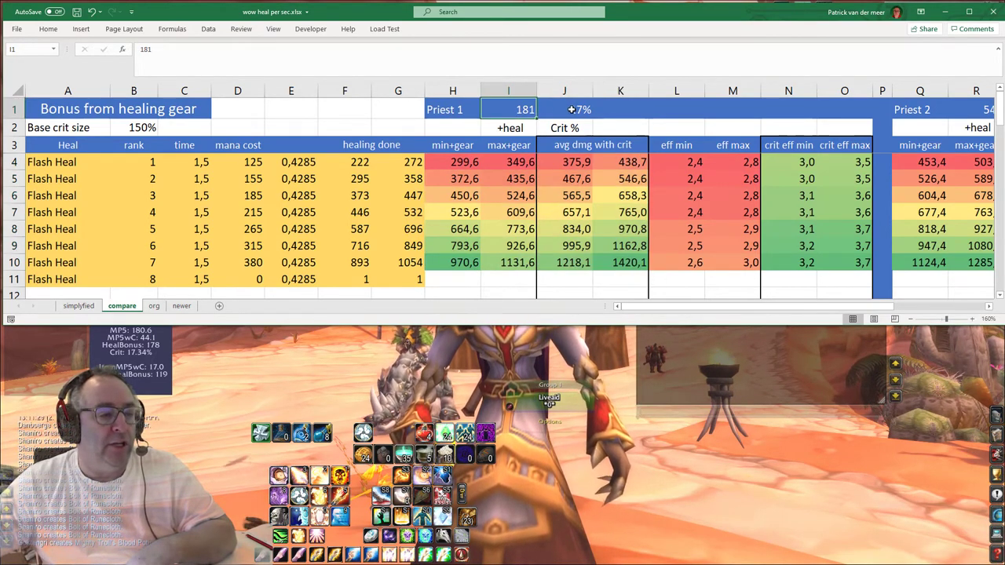
left_click(572, 110)
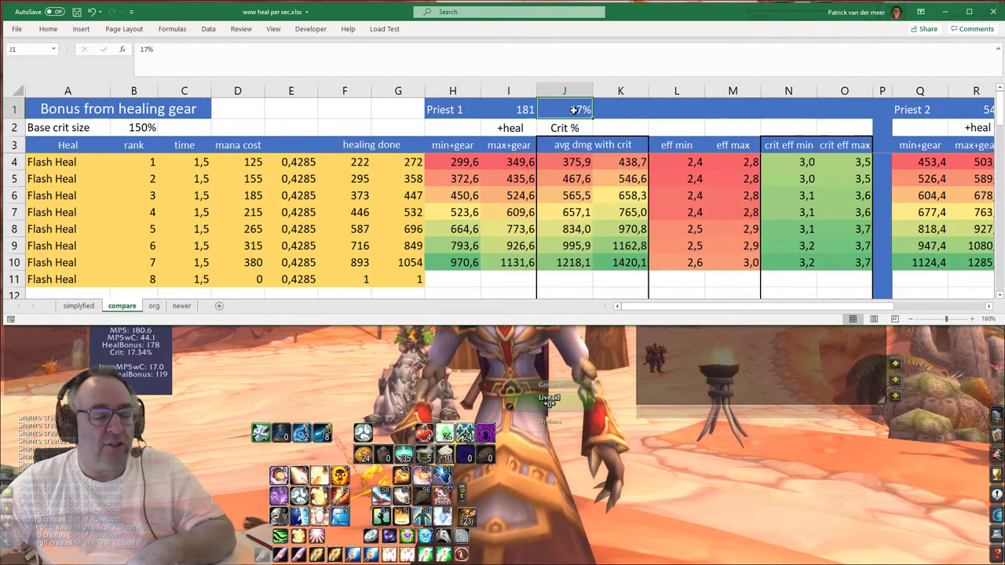
Drag the WoW MP5/HealBonus stats panel down and right, then return to Excel.
left_click(167, 375)
left_click_drag(307, 395, 538, 421)
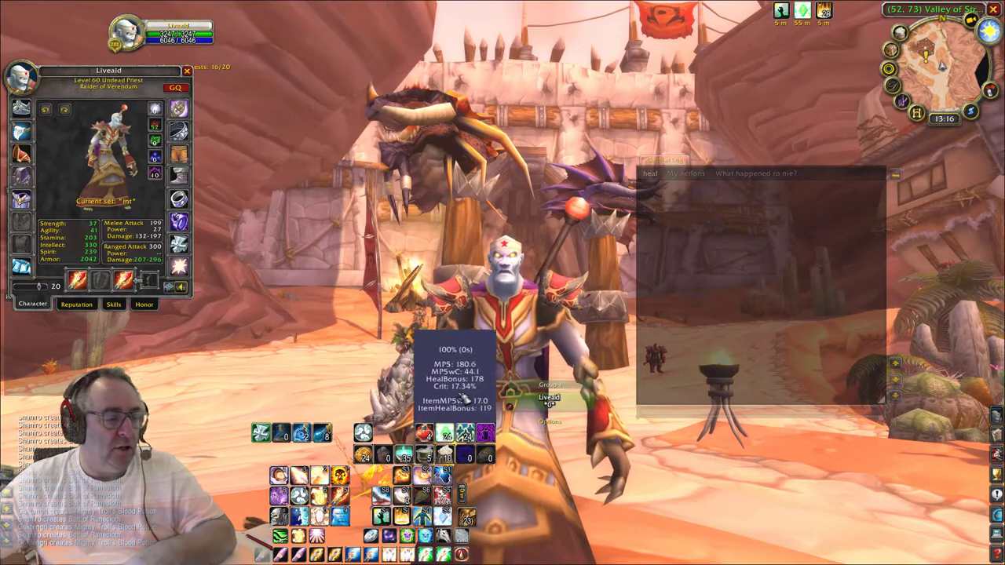
left_click_drag(464, 397, 579, 503)
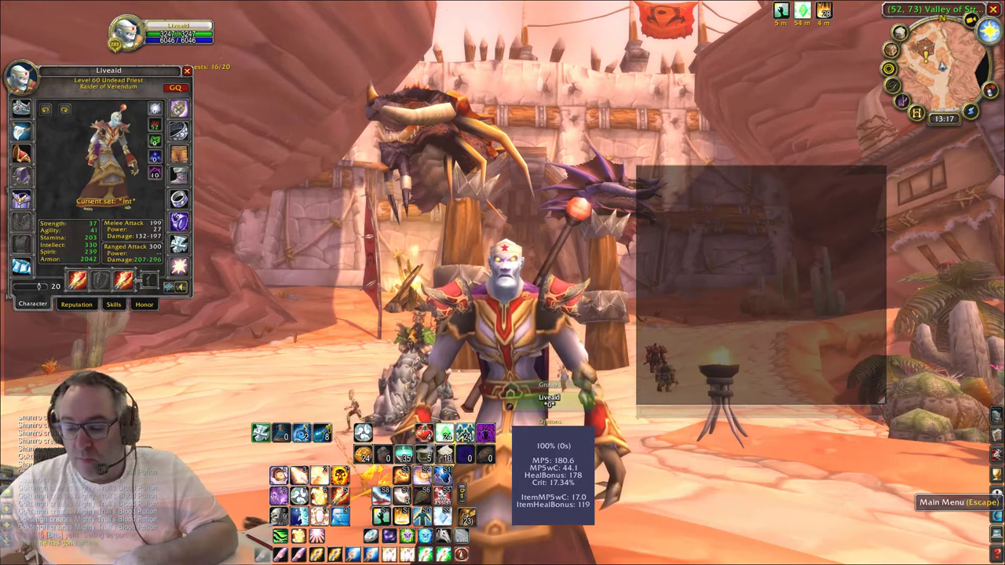
key("alt+Tab")
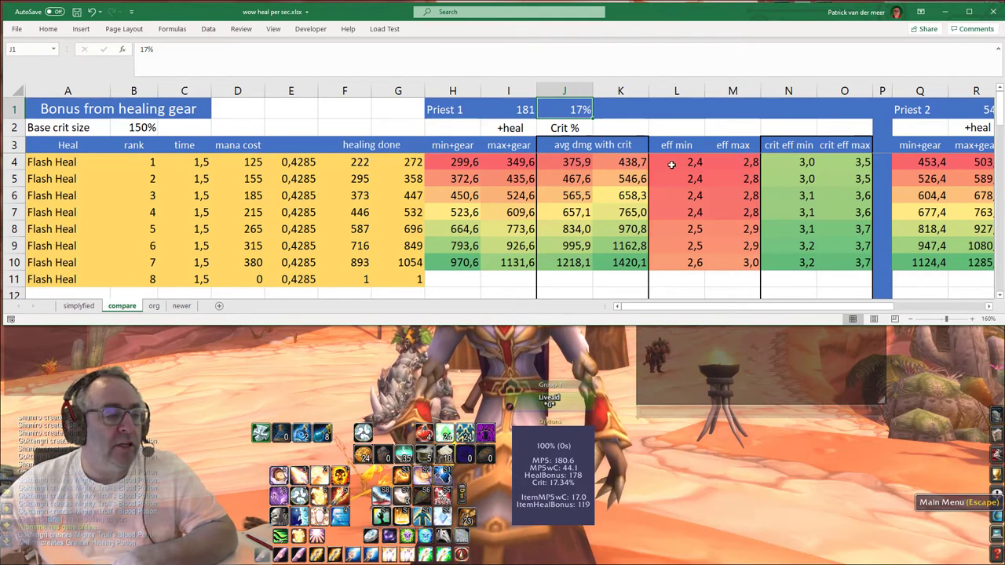
left_click_drag(673, 162, 733, 263)
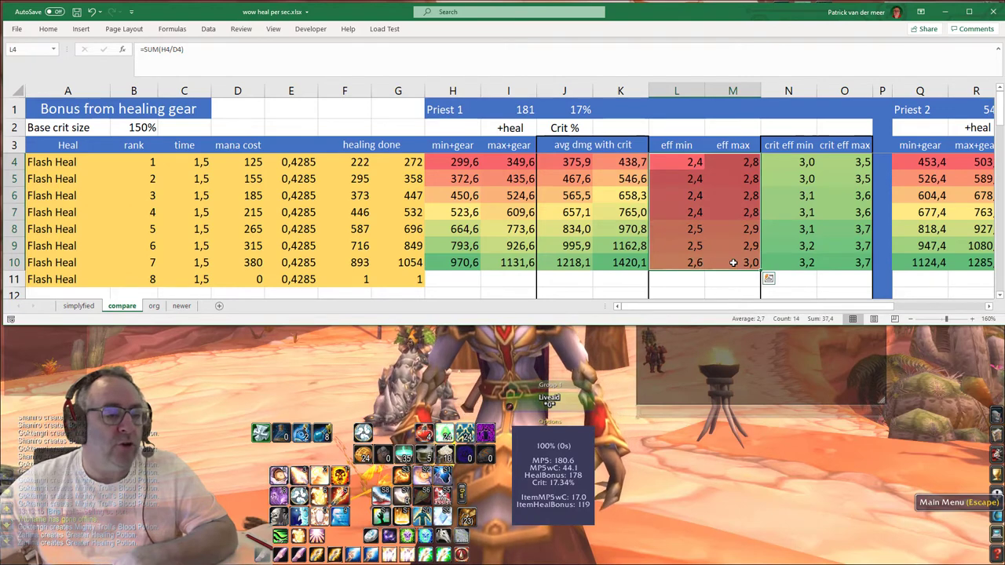
left_click_drag(454, 162, 501, 258)
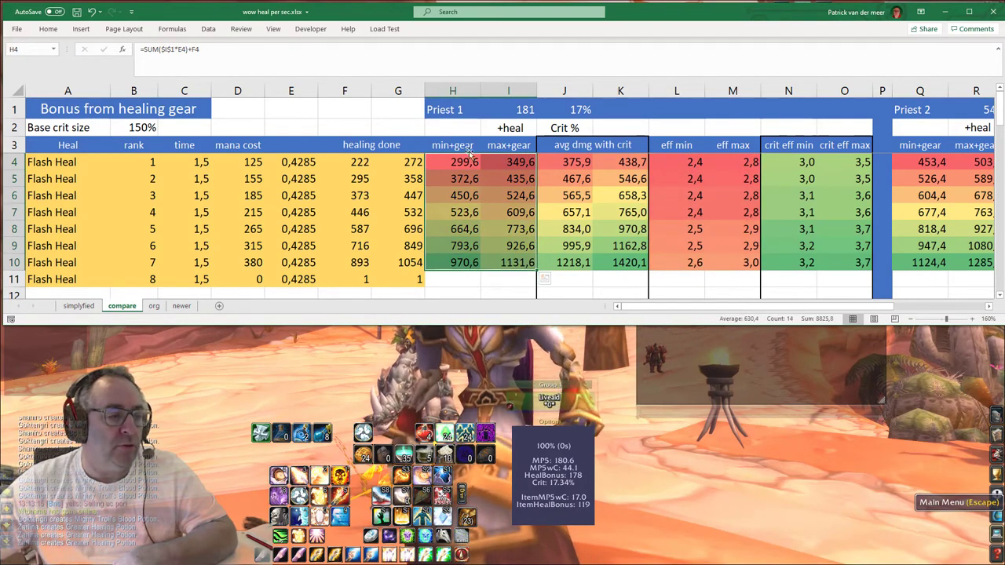
mouse_move(452, 110)
left_mouse_down()
mouse_move(493, 88)
mouse_move(503, 179)
left_mouse_up()
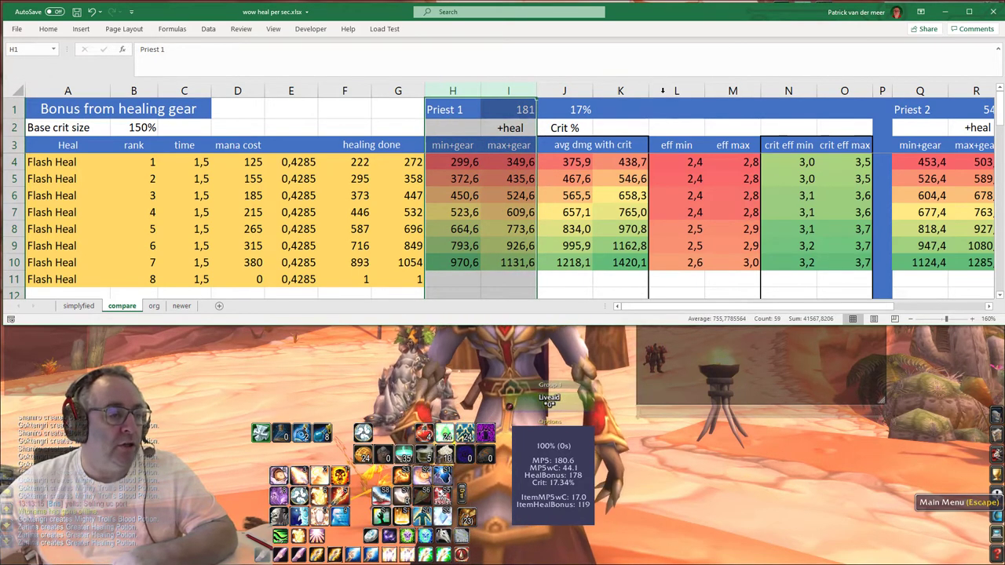
left_click_drag(666, 90, 733, 93)
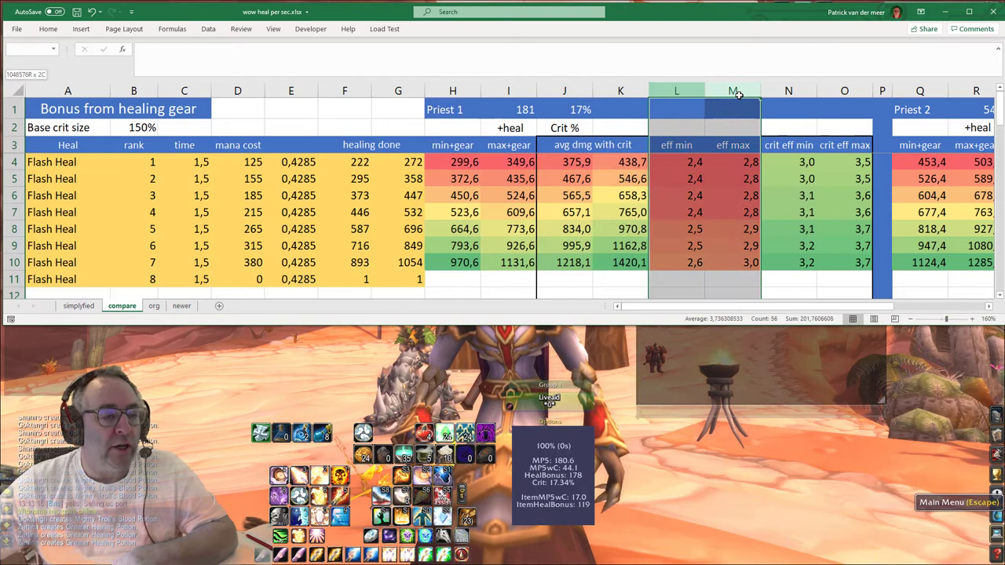
left_click_drag(452, 92, 494, 91)
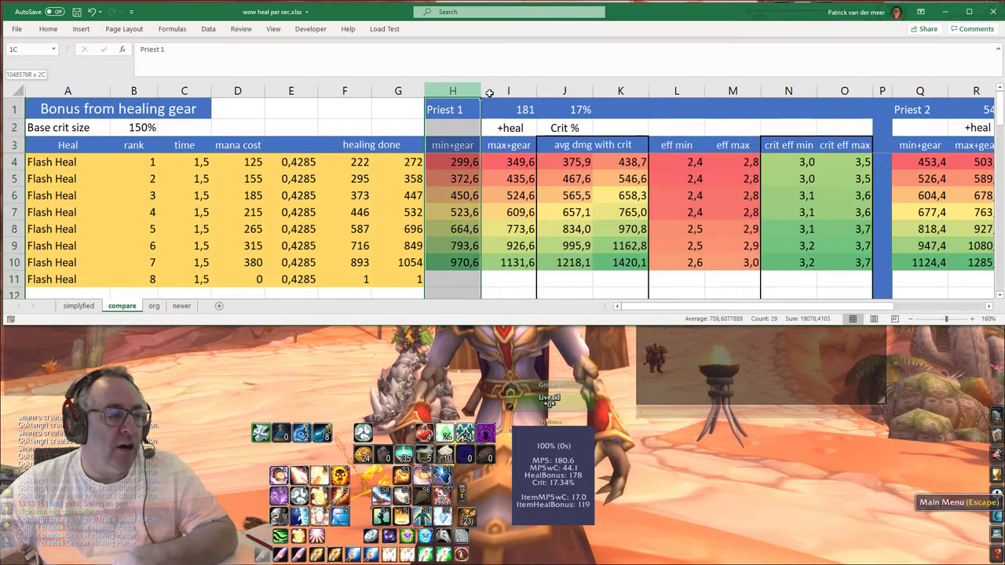
left_click_drag(682, 93, 729, 92)
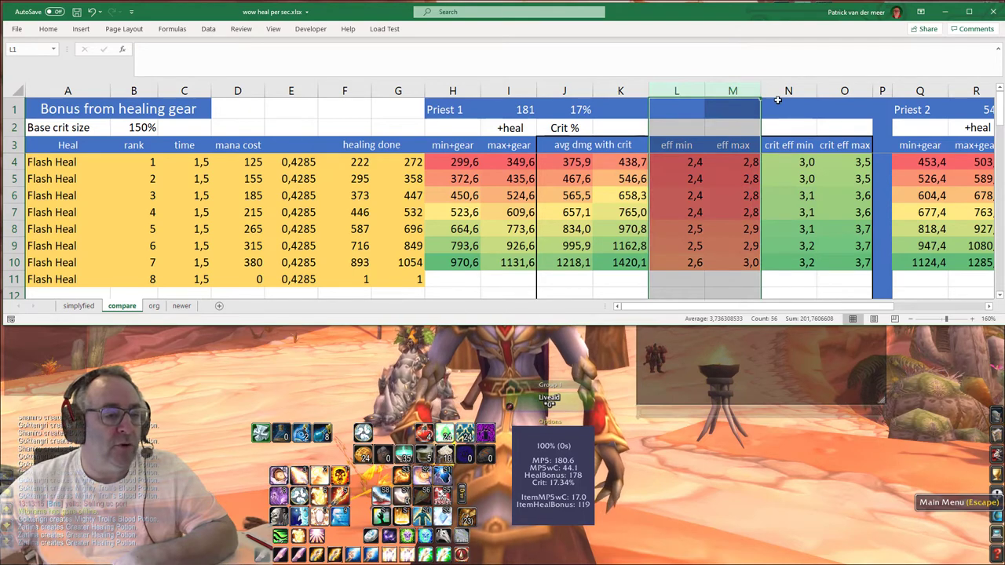
left_click_drag(567, 91, 608, 91)
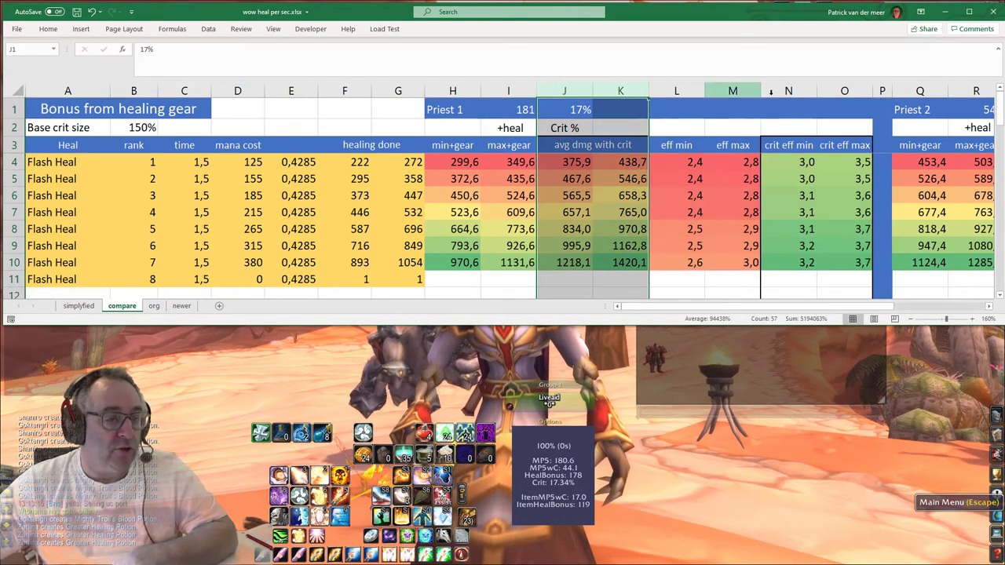
left_click_drag(788, 91, 842, 93)
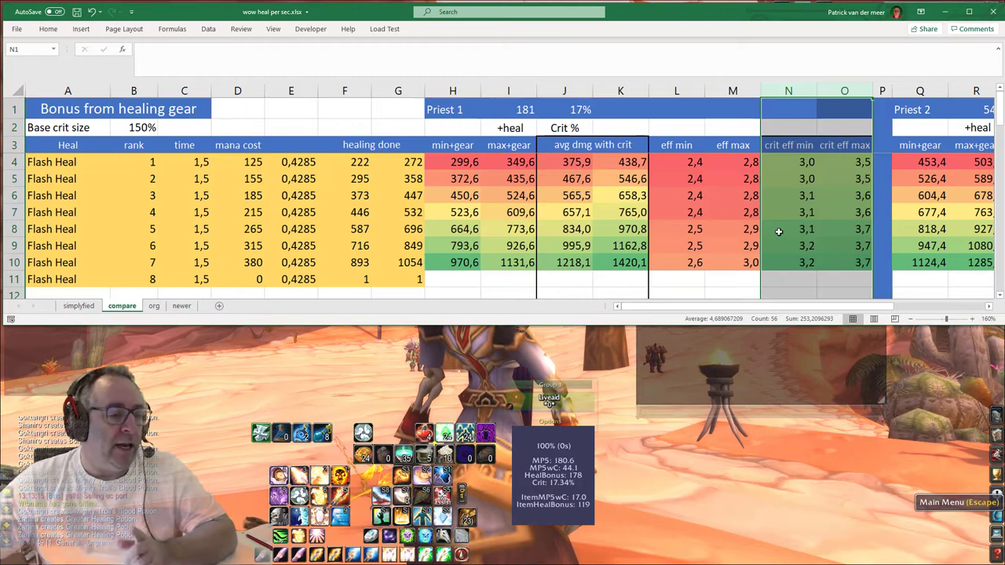
mouse_move(821, 307)
left_mouse_down()
mouse_move(831, 318)
mouse_move(881, 319)
left_mouse_up()
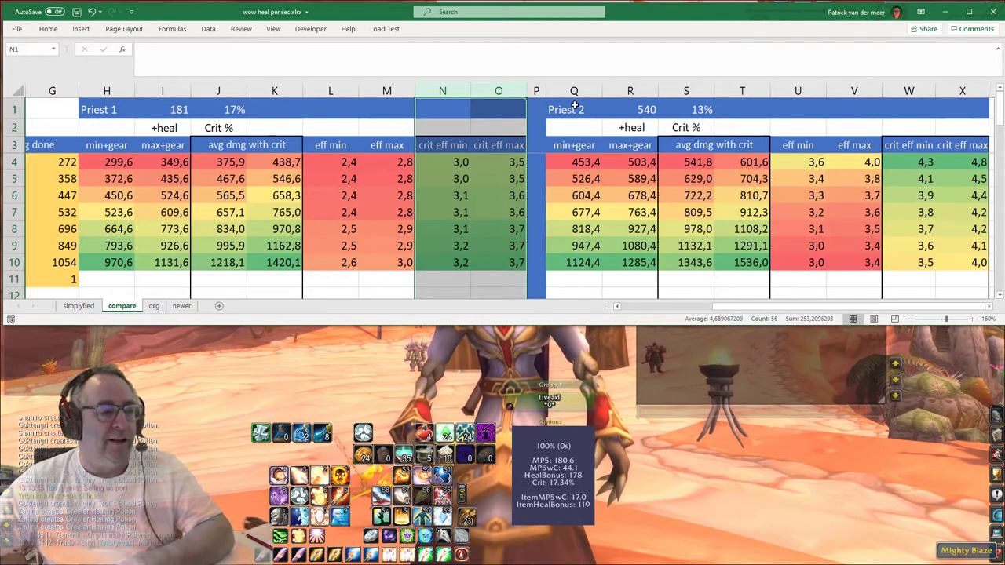
left_click(157, 110)
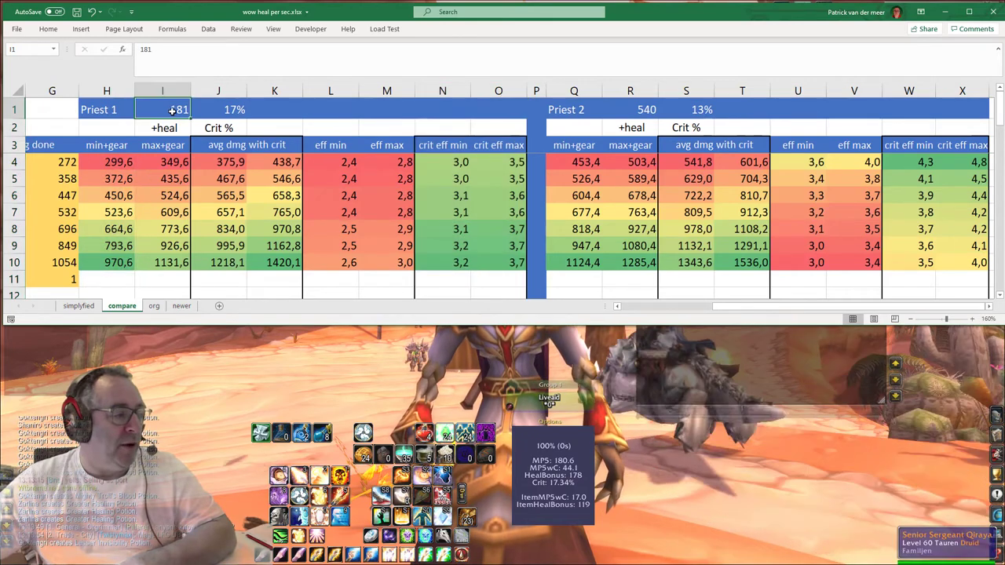
key("Right")
left_click(633, 110)
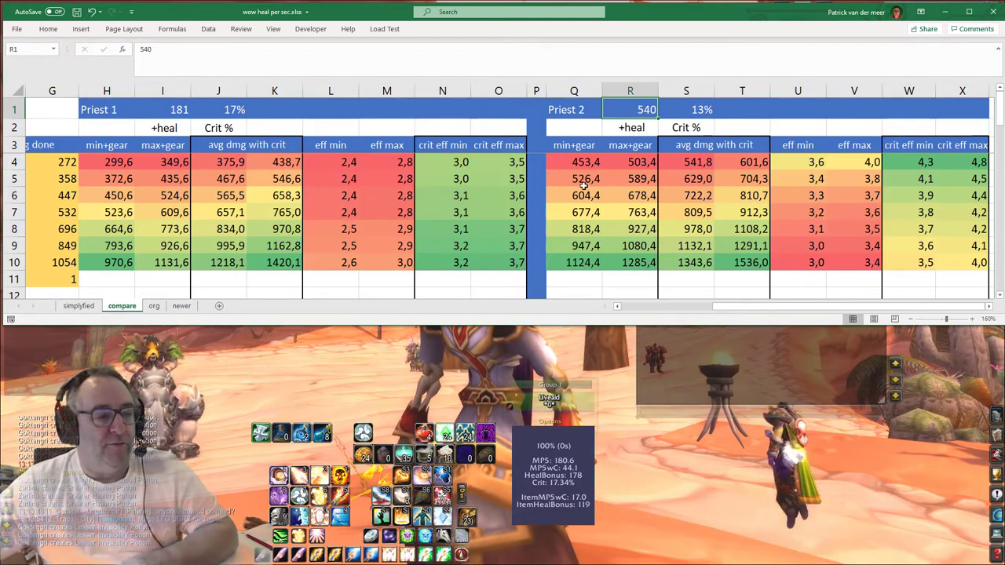
left_click(687, 112)
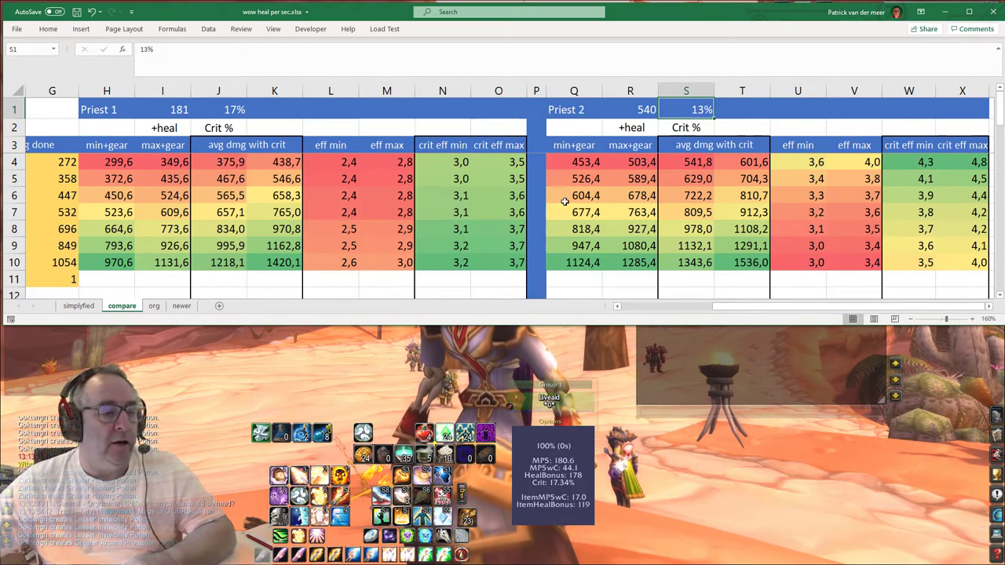
left_click(107, 163)
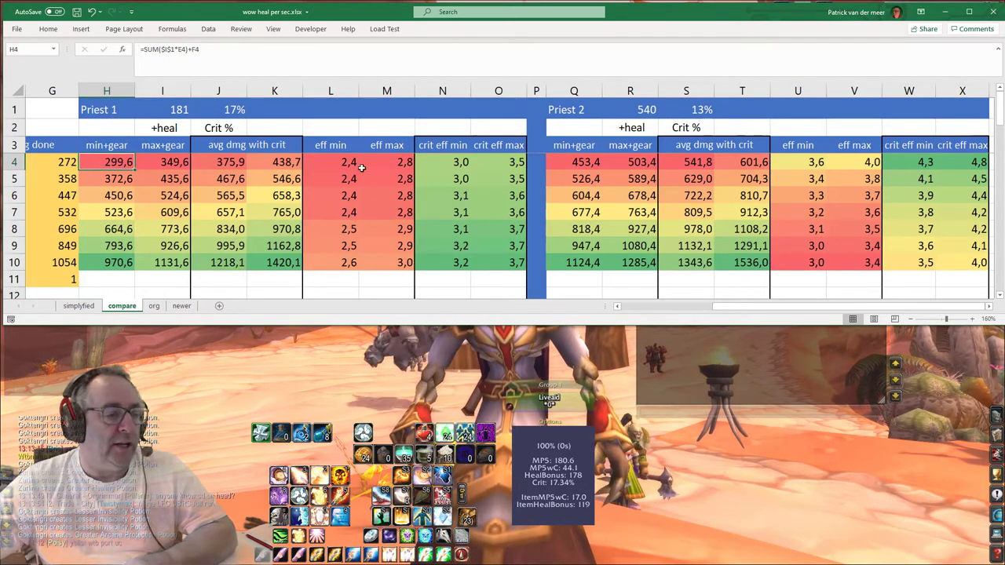
left_click(588, 163)
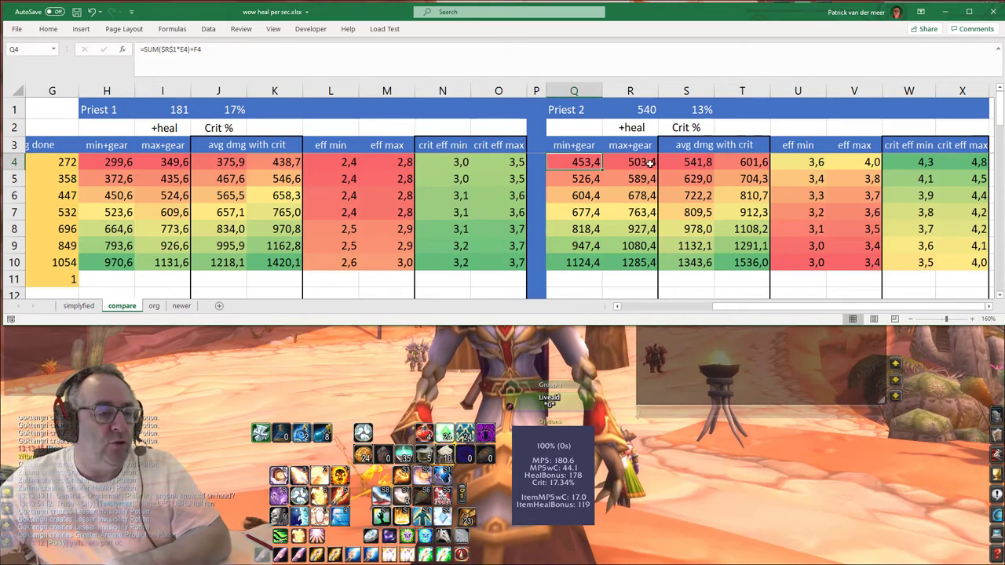
left_click(232, 161)
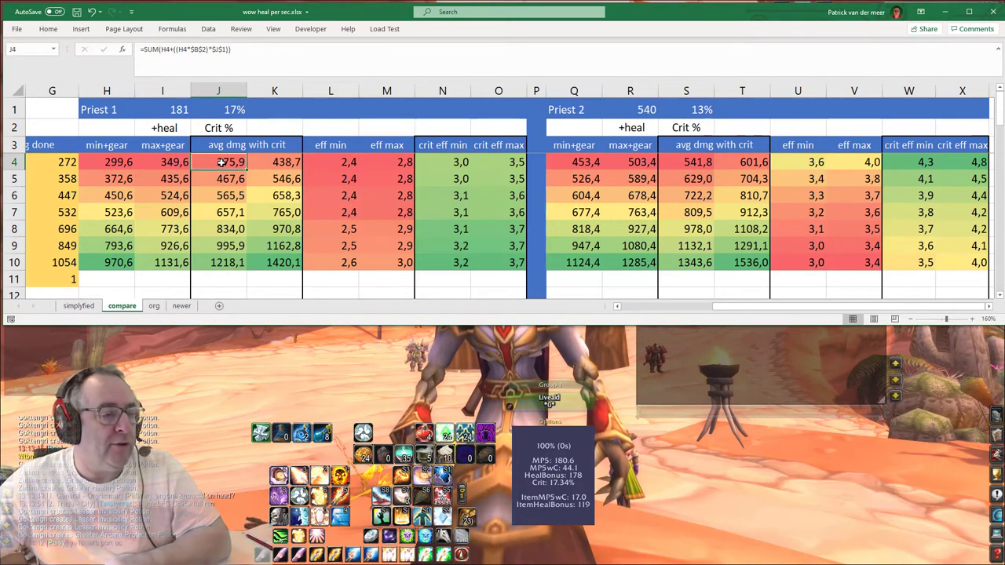
left_click(575, 162)
left_click(228, 162)
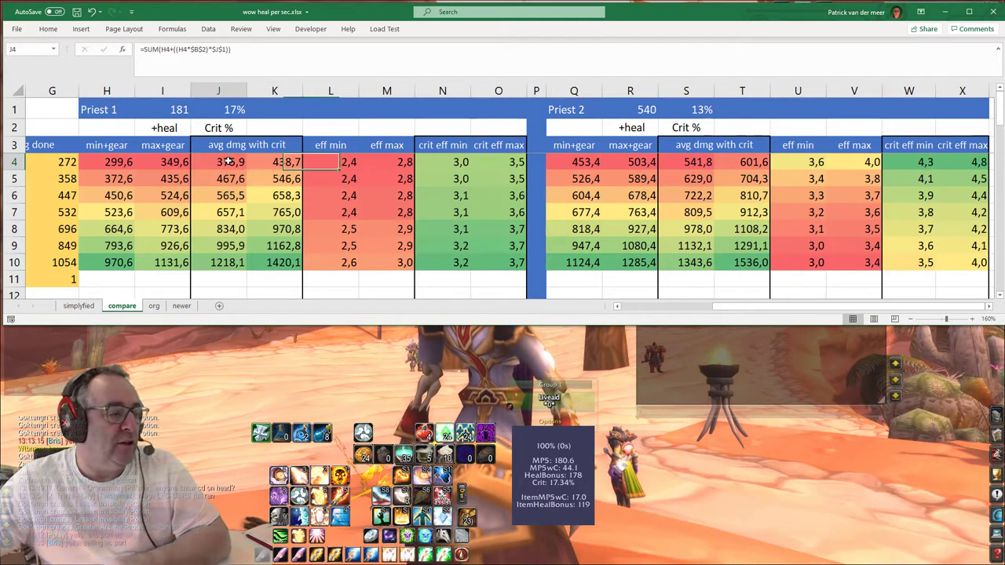
left_click(695, 162)
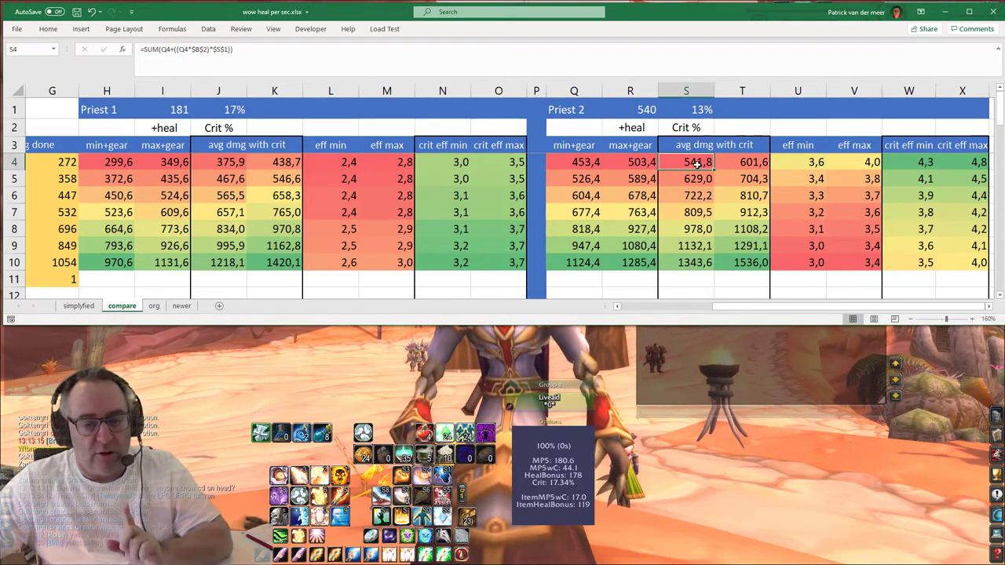
left_click(747, 162)
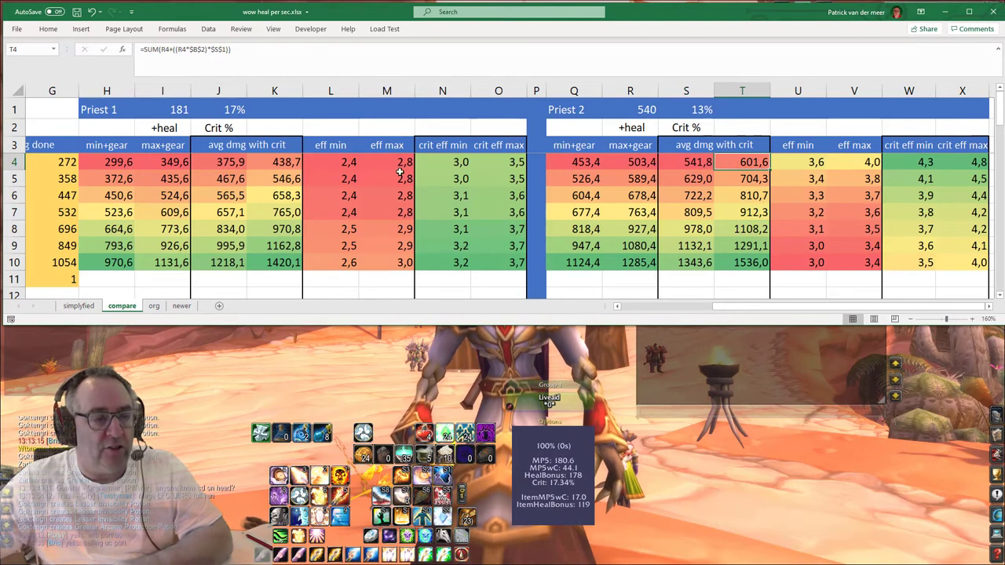
left_click(283, 162)
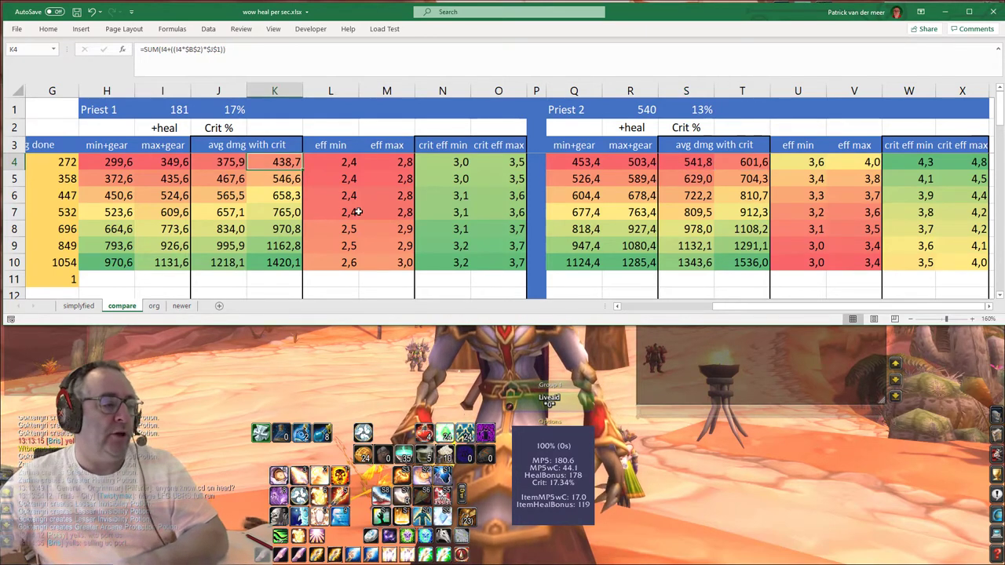
left_click_drag(343, 161, 374, 162)
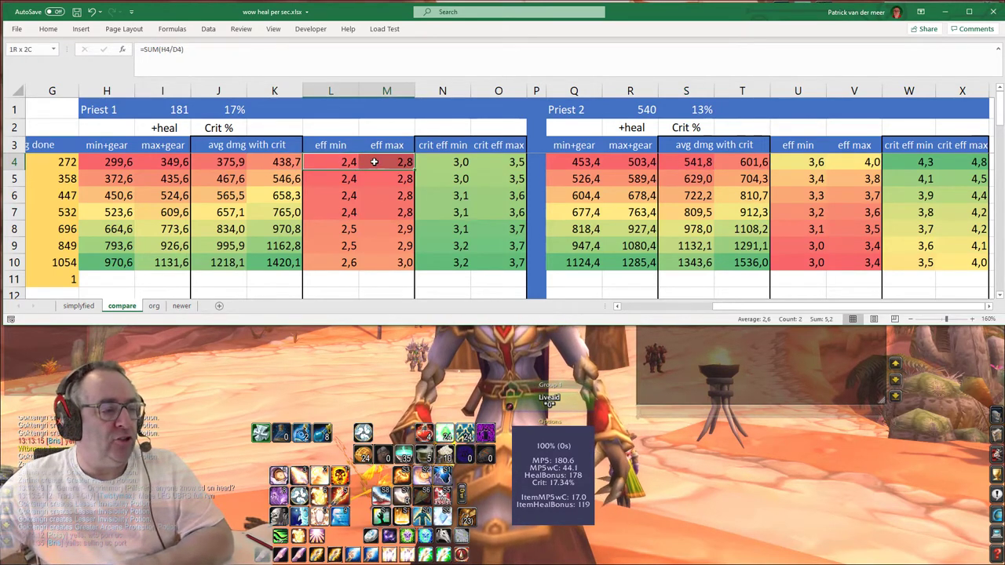
left_click_drag(814, 162, 847, 163)
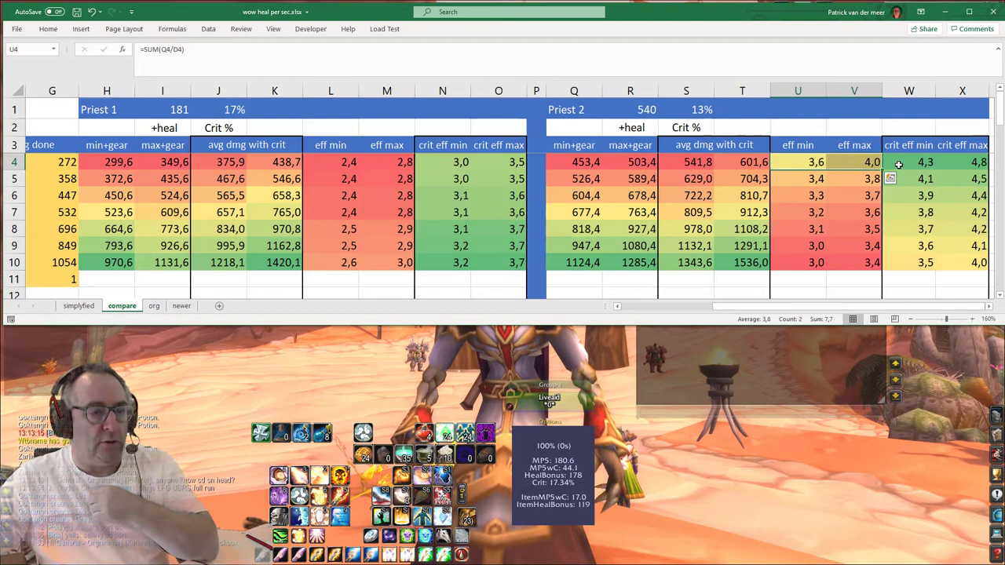
left_click_drag(899, 164, 952, 162)
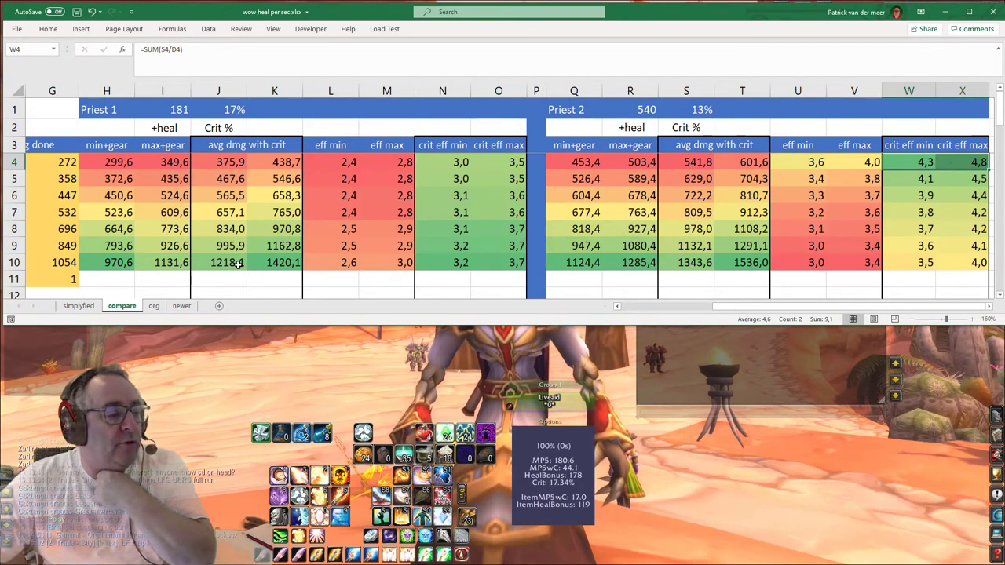
left_click_drag(109, 264, 487, 268)
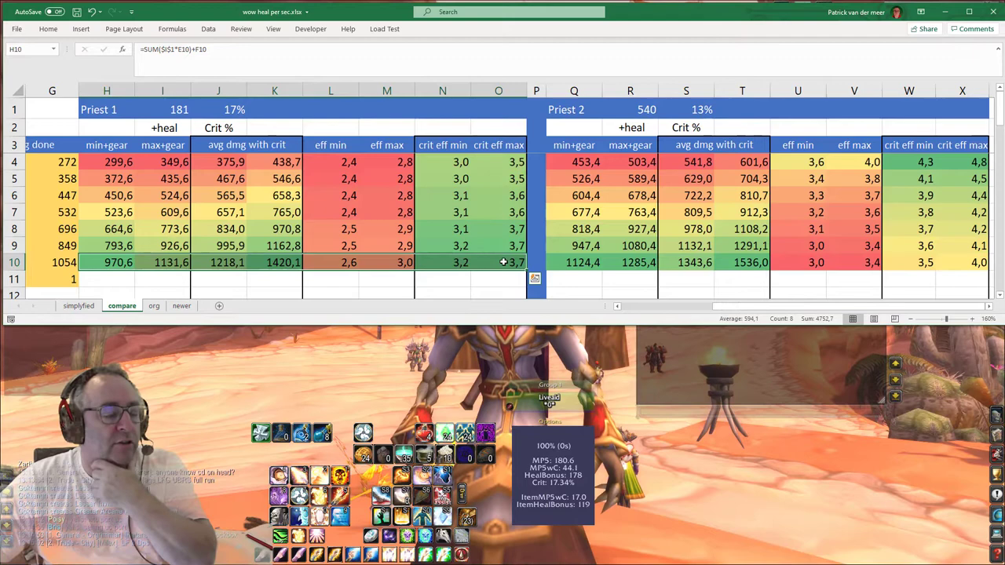
left_click_drag(455, 264, 502, 264)
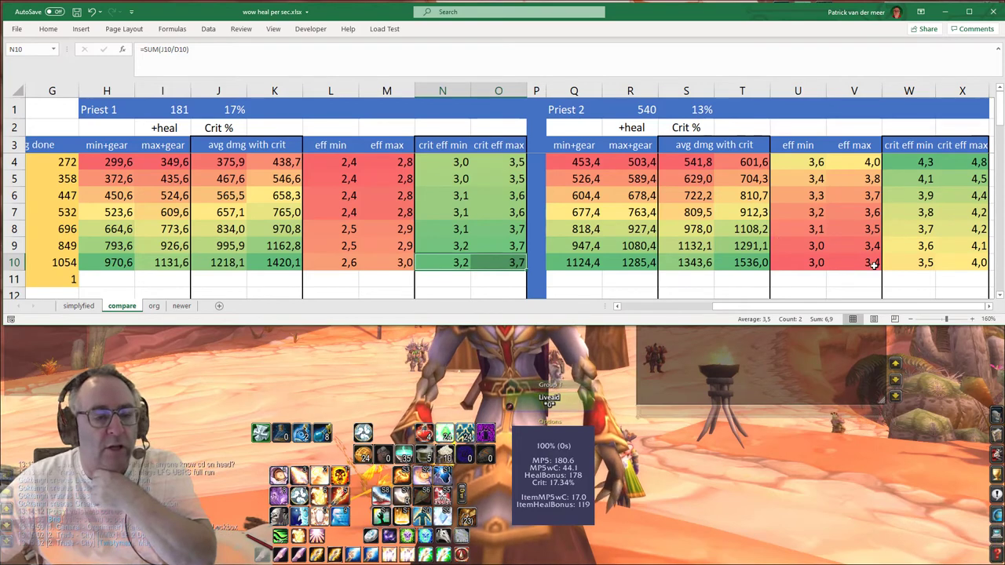
left_click_drag(813, 264, 946, 266)
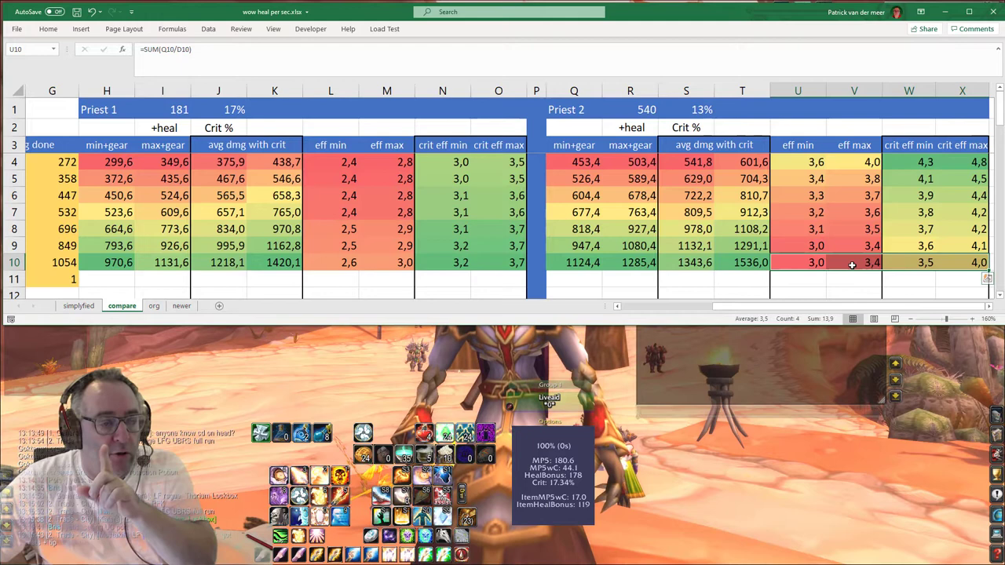
left_click(760, 264)
key("ctrl+v")
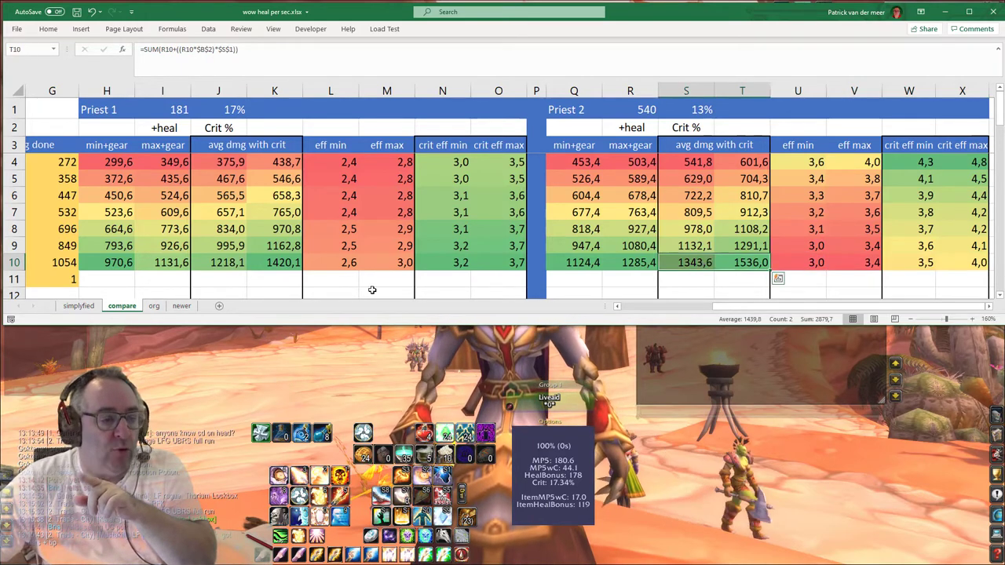
left_click(279, 263)
left_click(240, 263)
key("ctrl+v")
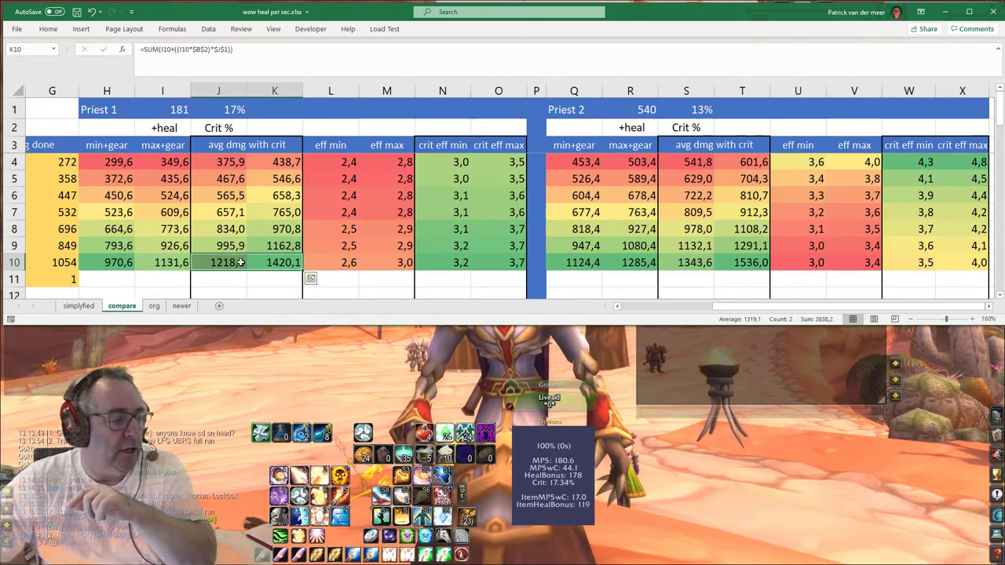
left_click_drag(753, 264, 691, 263)
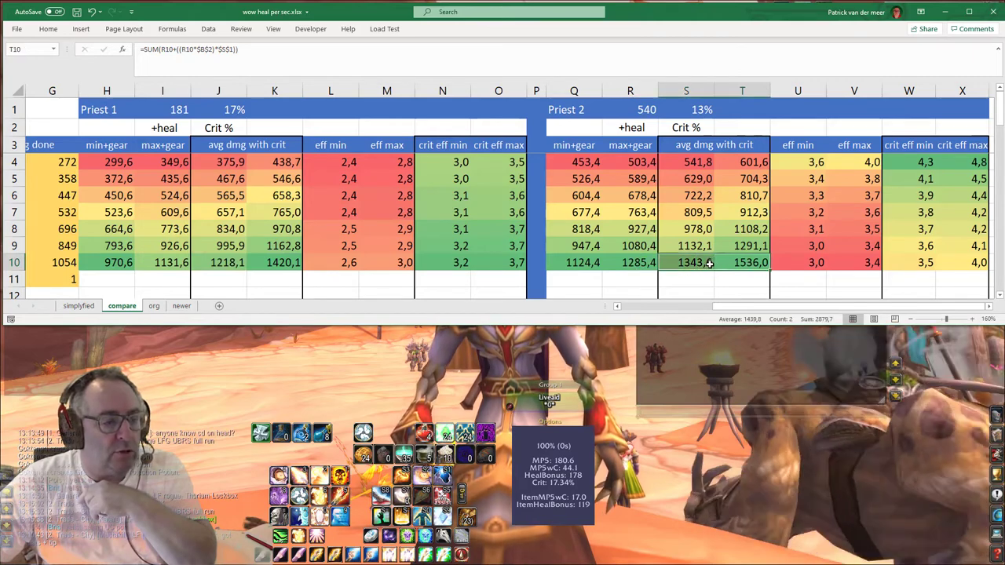
key("ctrl+v")
left_click_drag(281, 263, 243, 264)
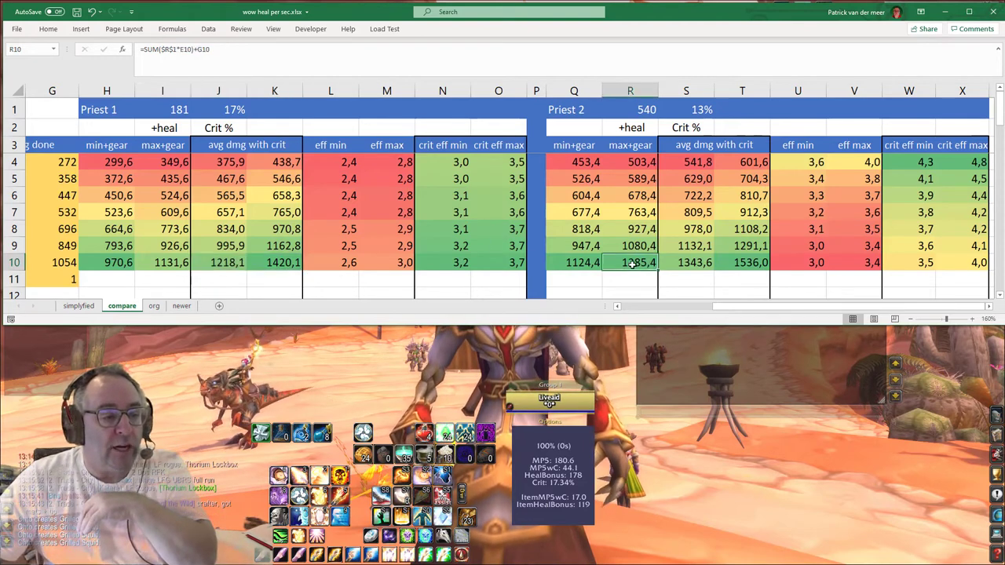
mouse_move(633, 265)
left_mouse_down()
mouse_move(597, 265)
mouse_move(620, 265)
left_mouse_up()
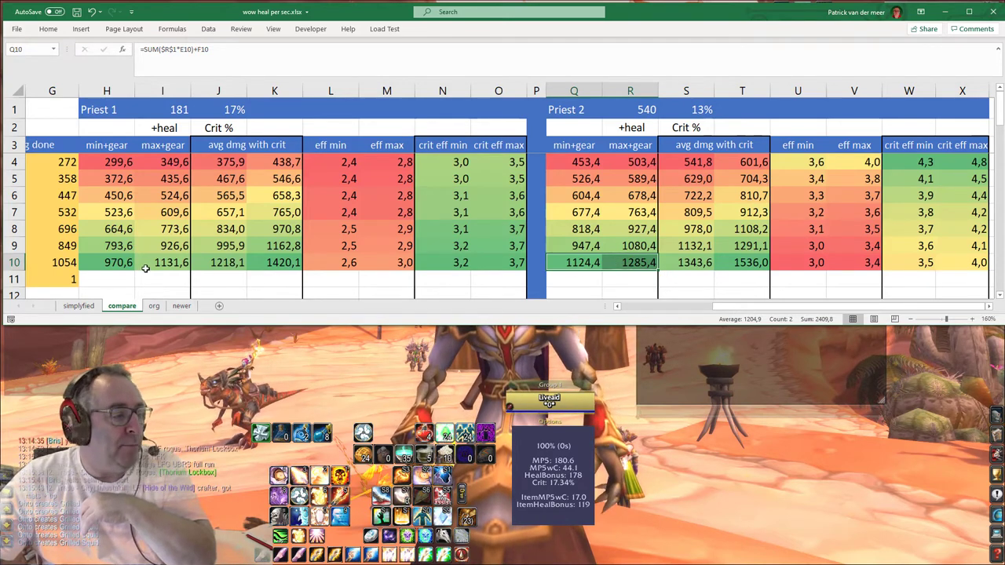
left_click_drag(109, 263, 143, 263)
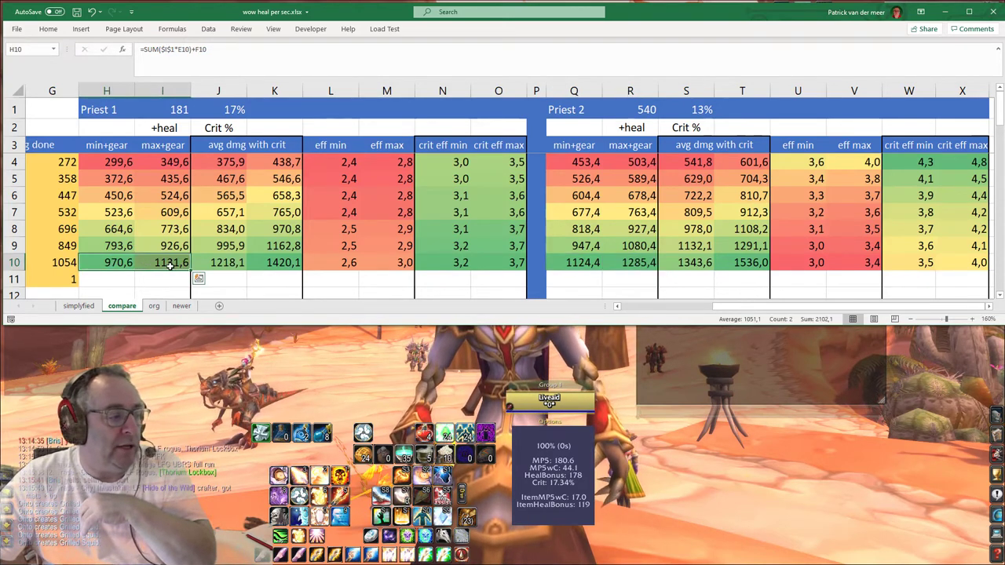
left_click(114, 264)
left_click(161, 264)
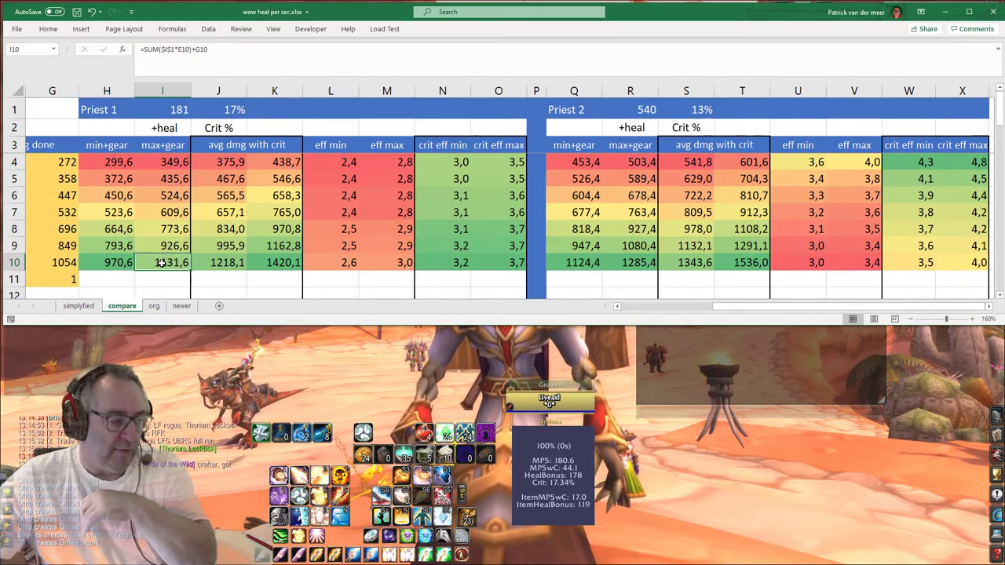
left_click_drag(114, 263, 144, 263)
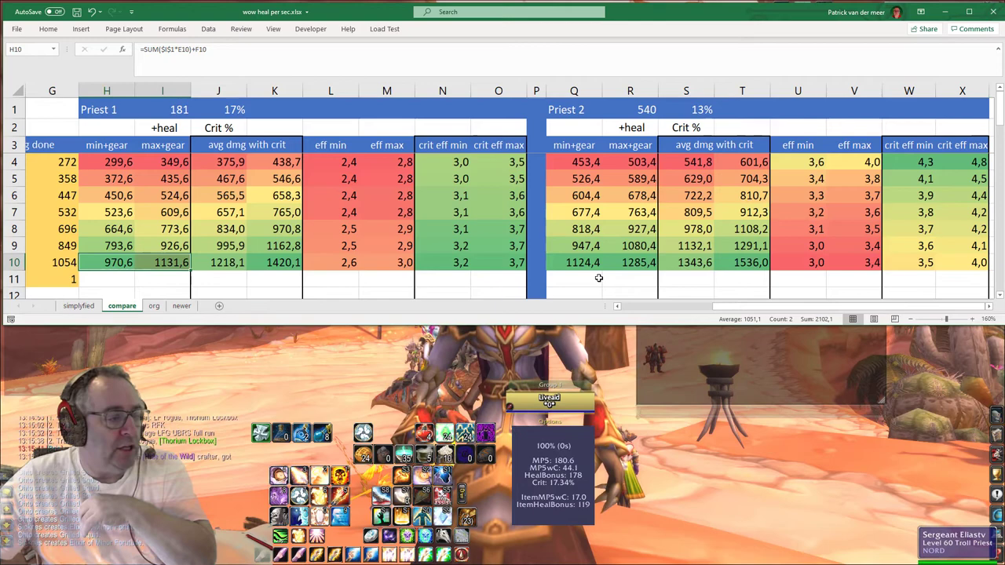
left_click_drag(581, 265, 621, 264)
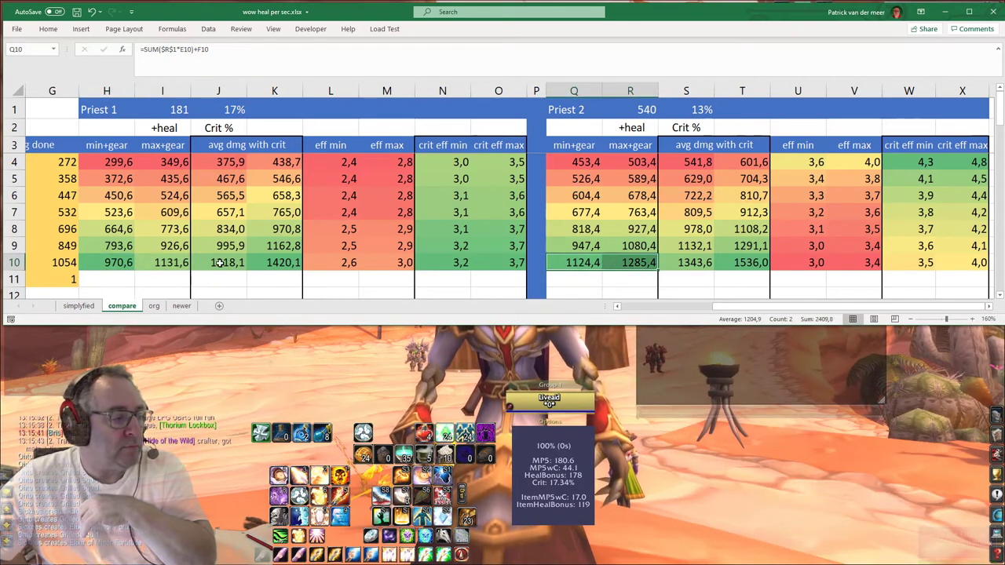
left_click_drag(224, 263, 252, 263)
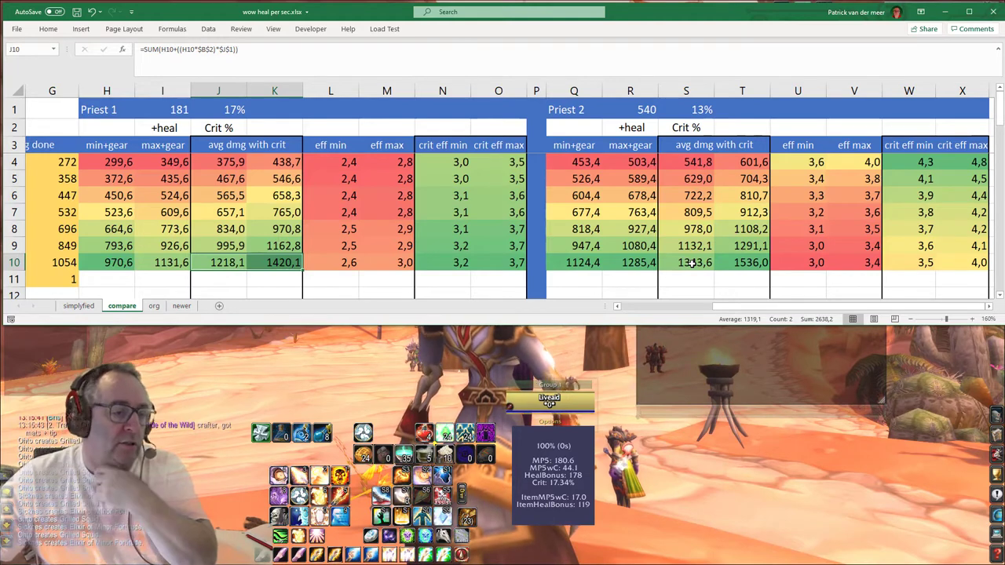
left_click(691, 263)
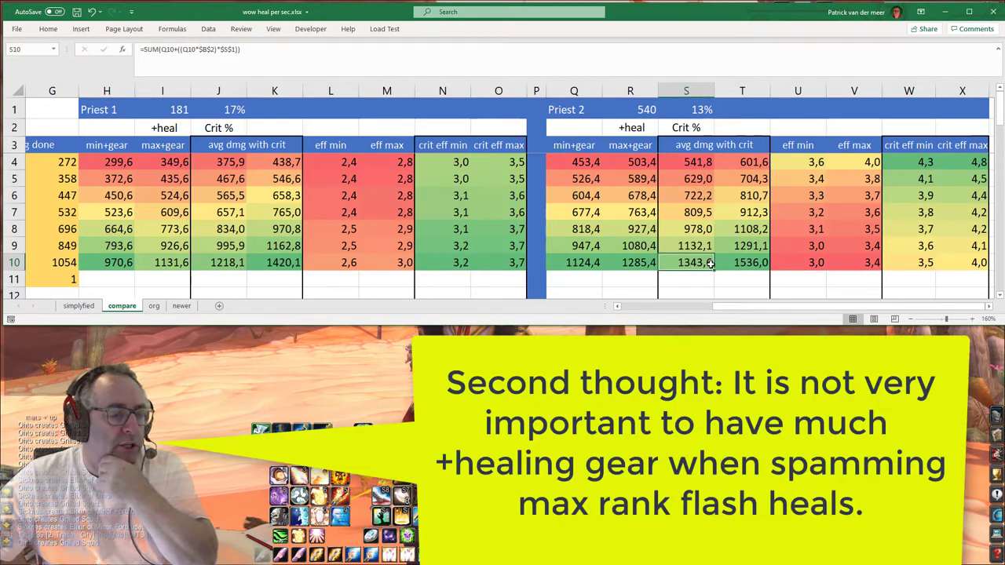
left_click_drag(710, 264, 719, 265)
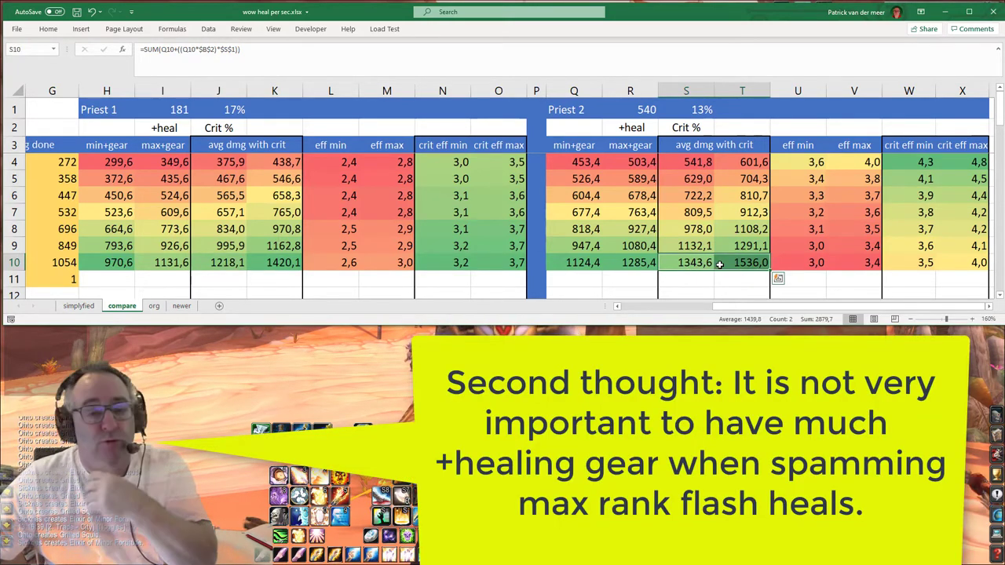
left_click(693, 265)
left_click_drag(694, 265, 716, 265)
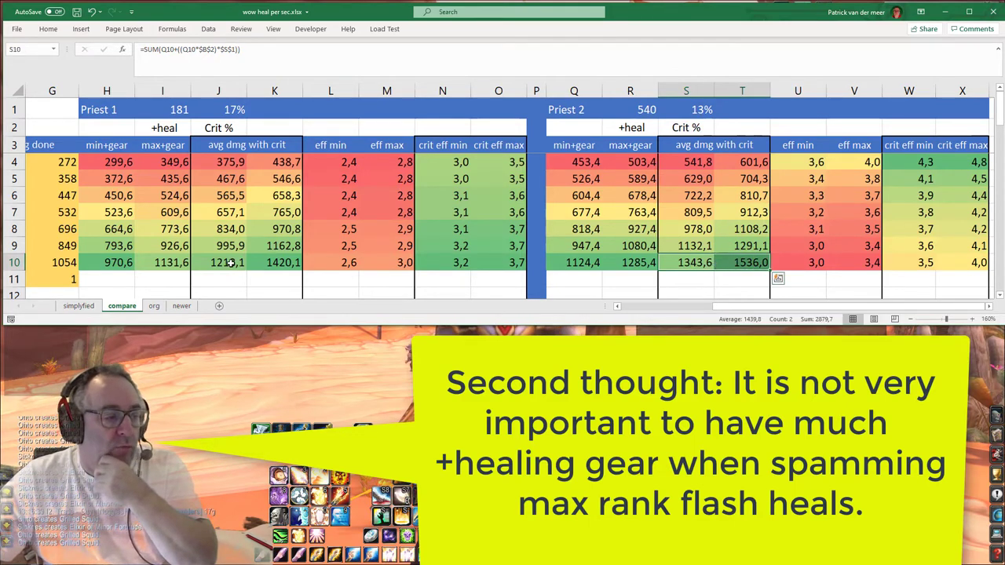
left_click_drag(230, 264, 277, 265)
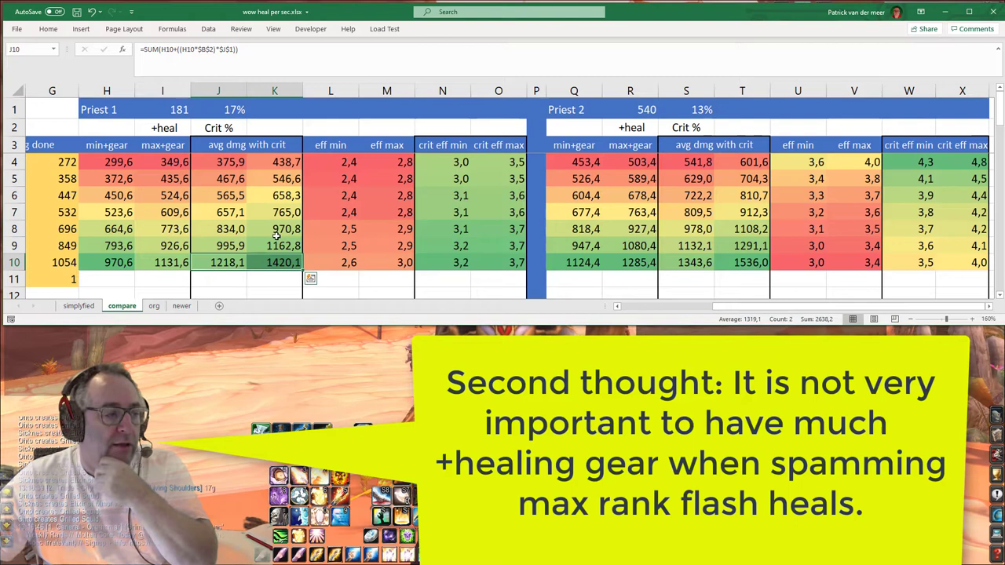
left_click(178, 110)
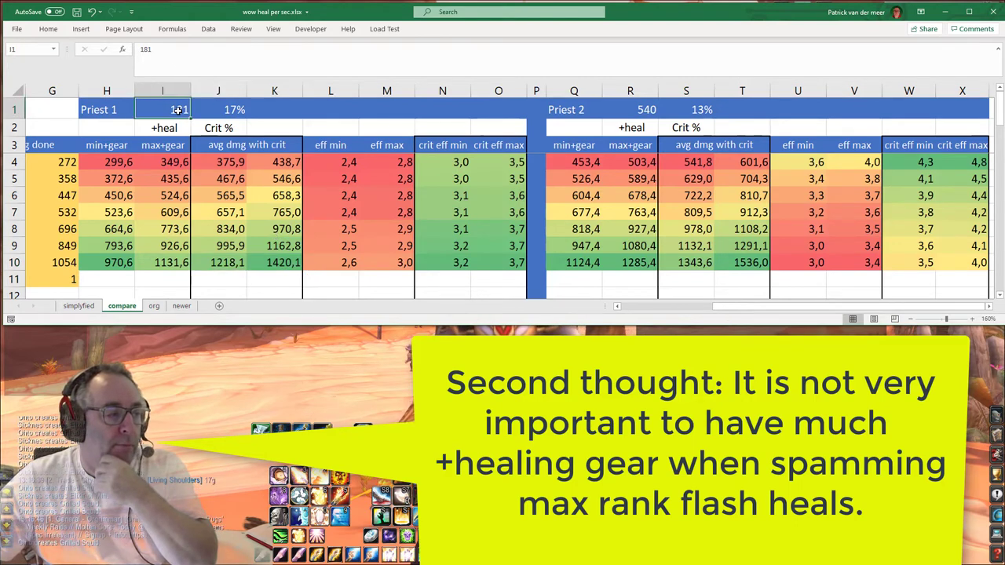
left_click(223, 108)
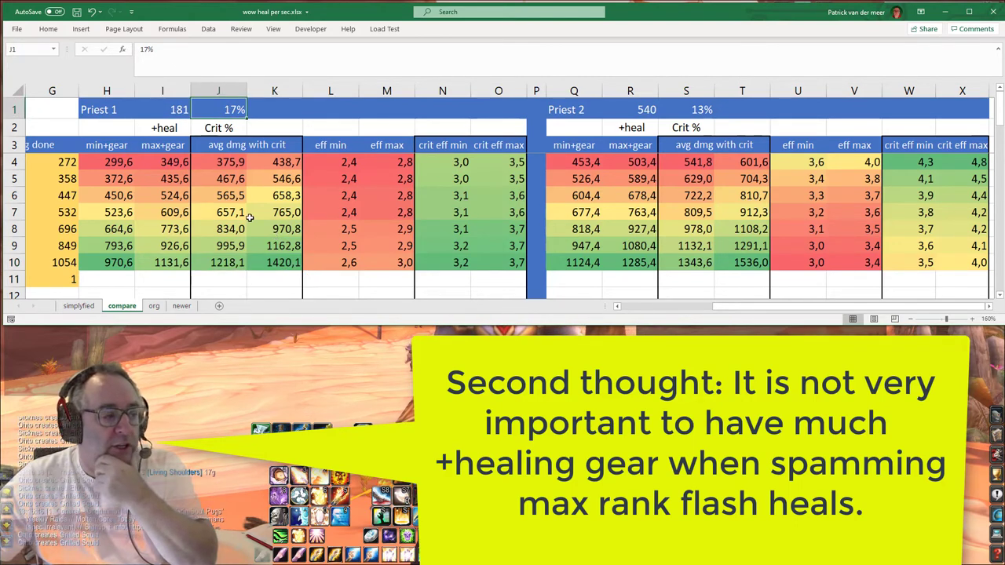
left_click(228, 264)
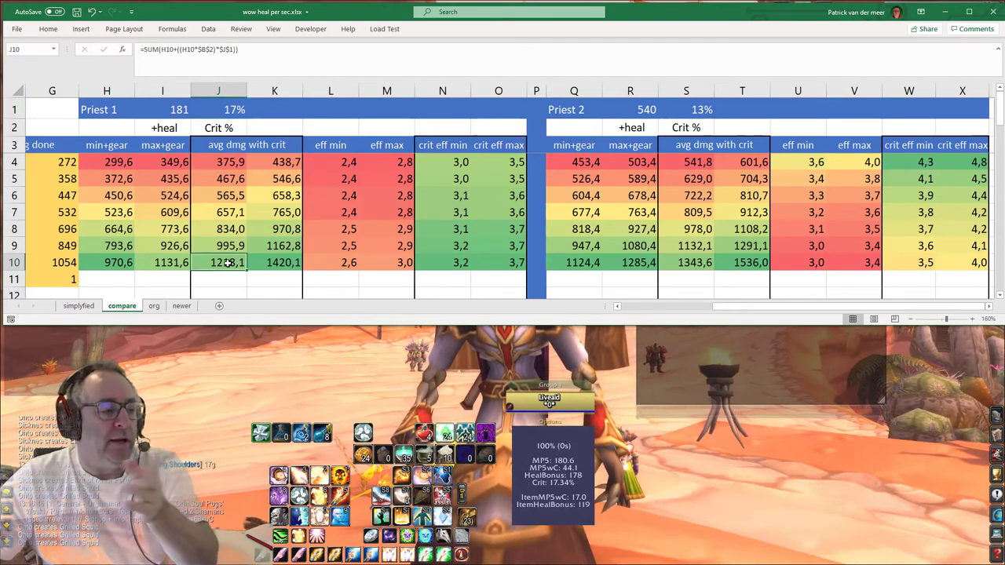
left_click_drag(909, 262, 962, 262)
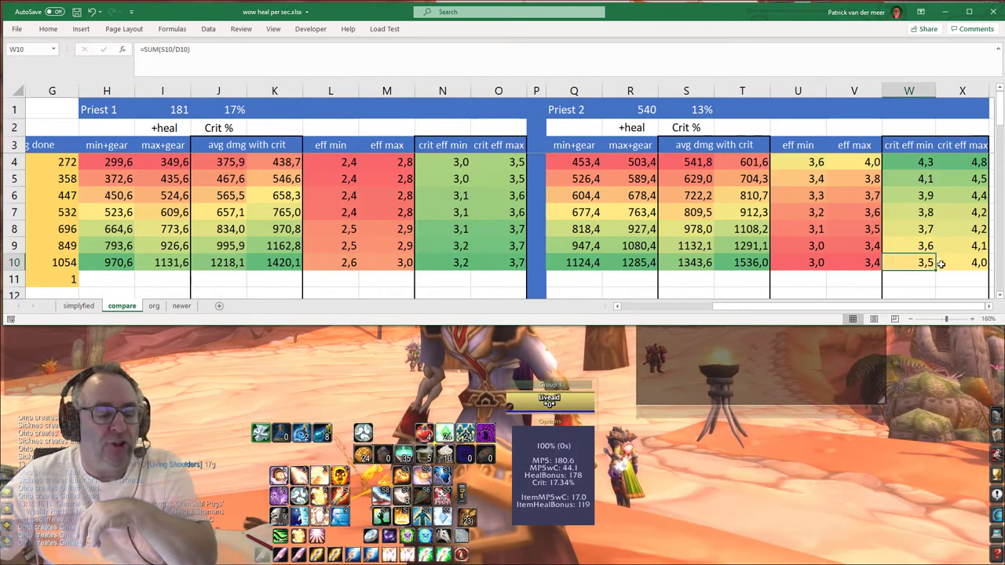
left_click_drag(463, 263, 476, 262)
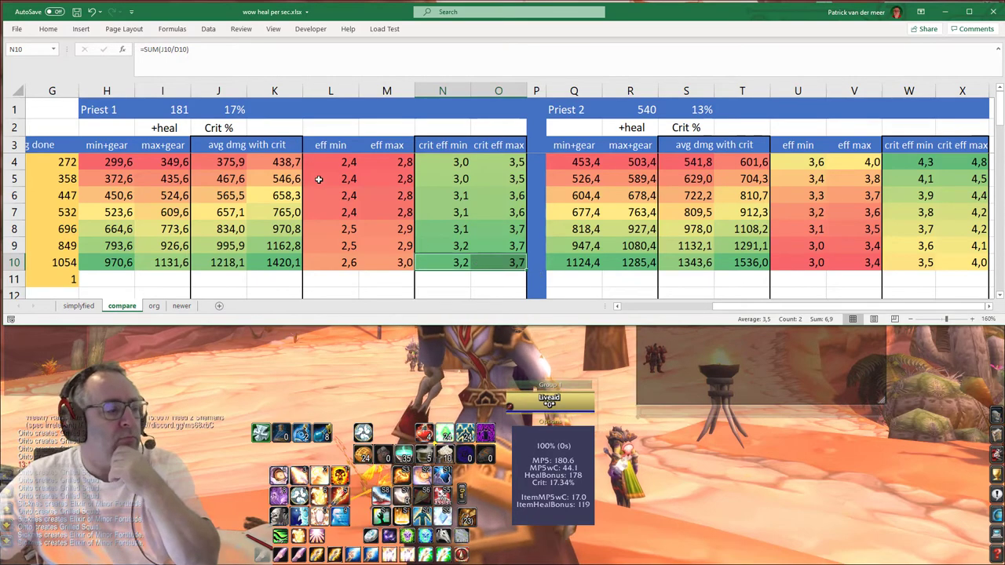
Try Priest 1 at 30% crit and compare the crit-adjusted max in K10 with T10.
left_click(177, 110)
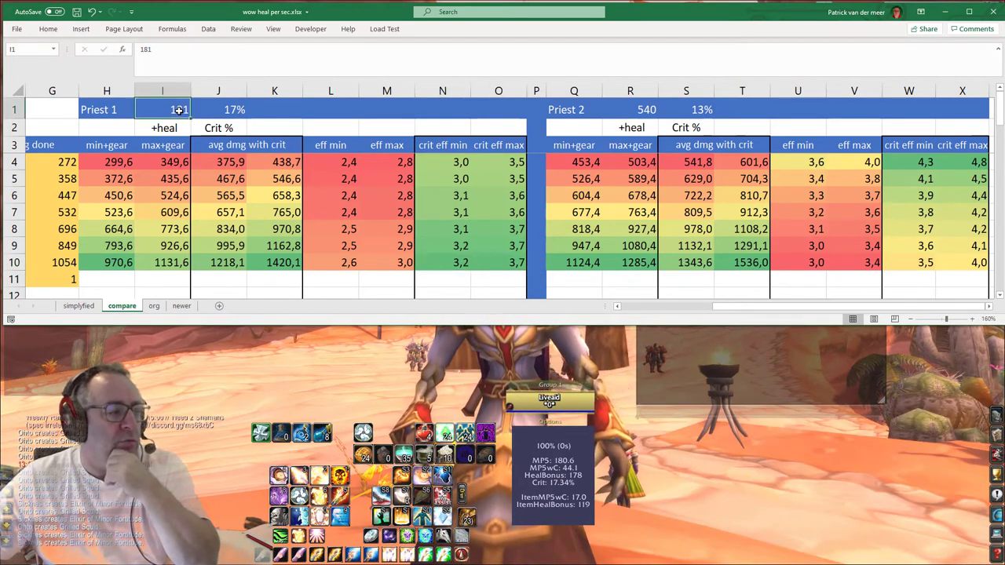
left_click(219, 110)
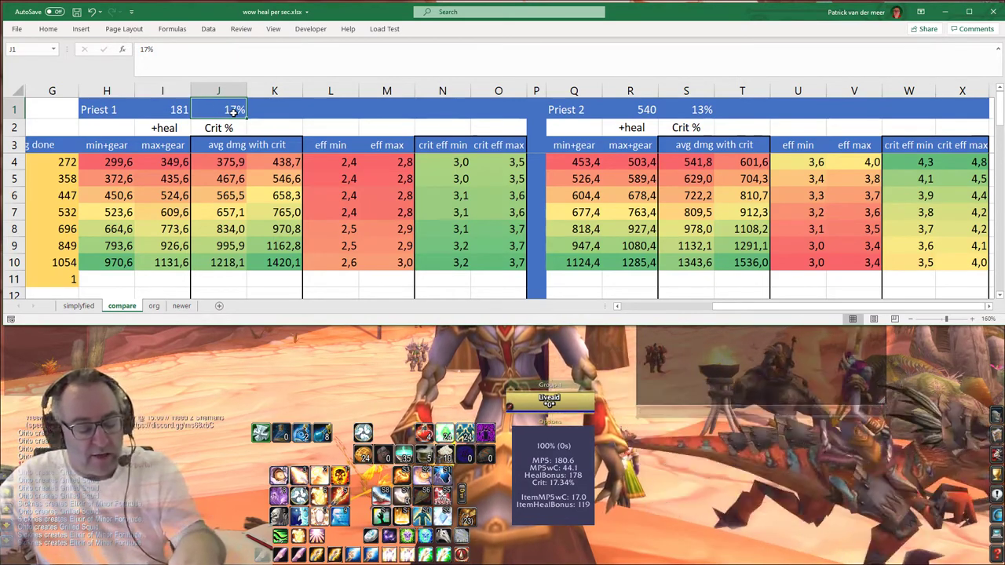
type("3%")
type("0")
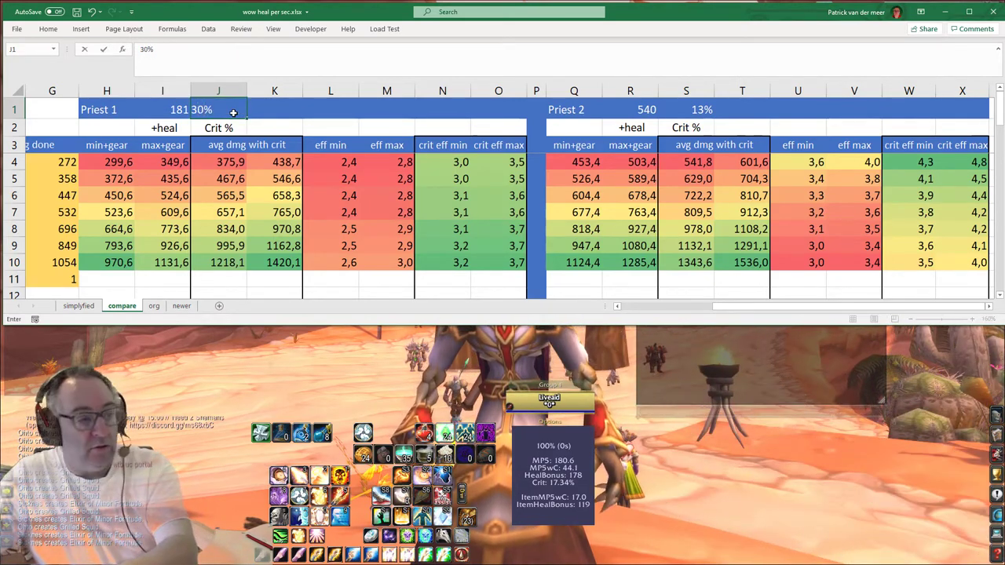
key("Return")
left_click(229, 111)
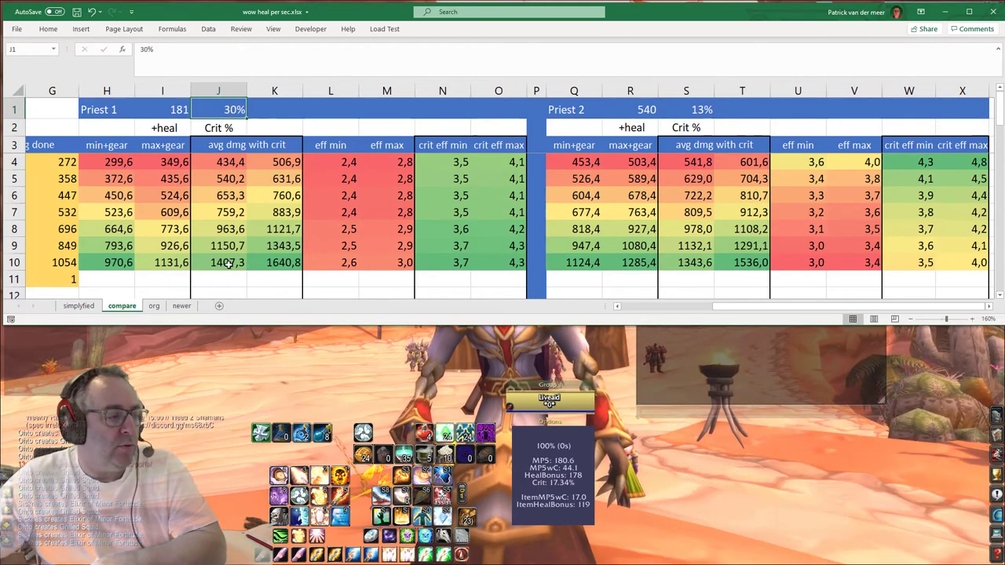
left_click(279, 263)
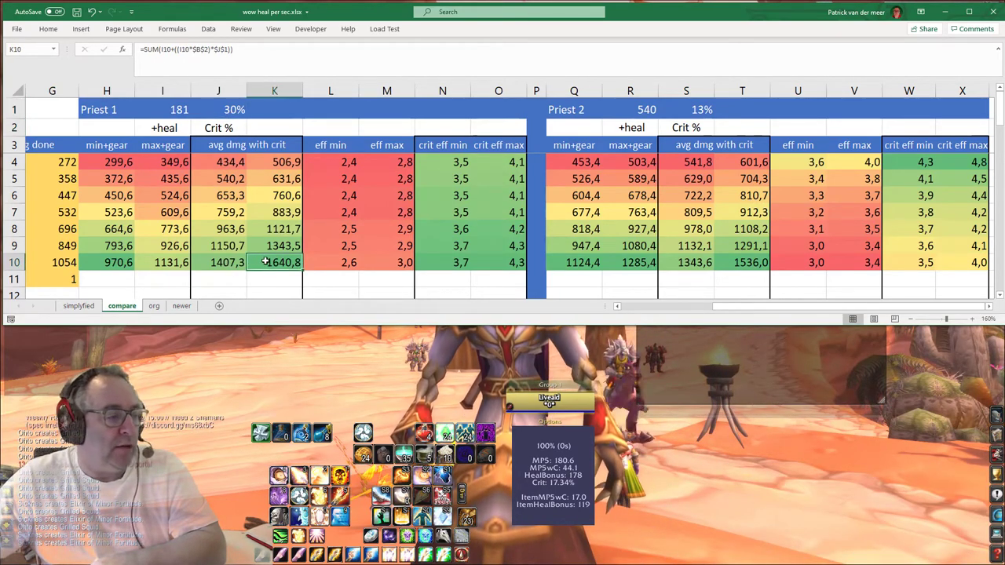
left_click(750, 263)
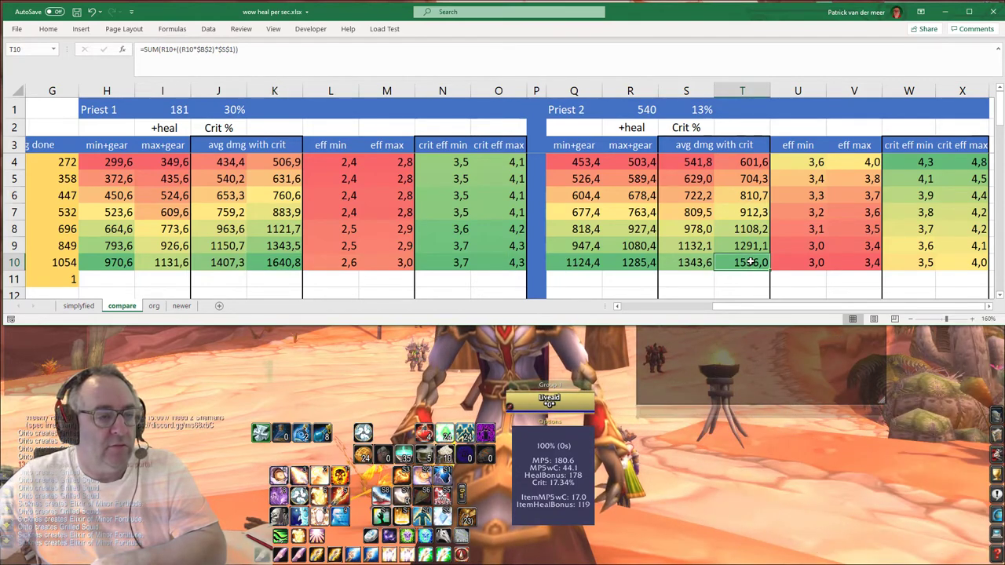
left_click(278, 263)
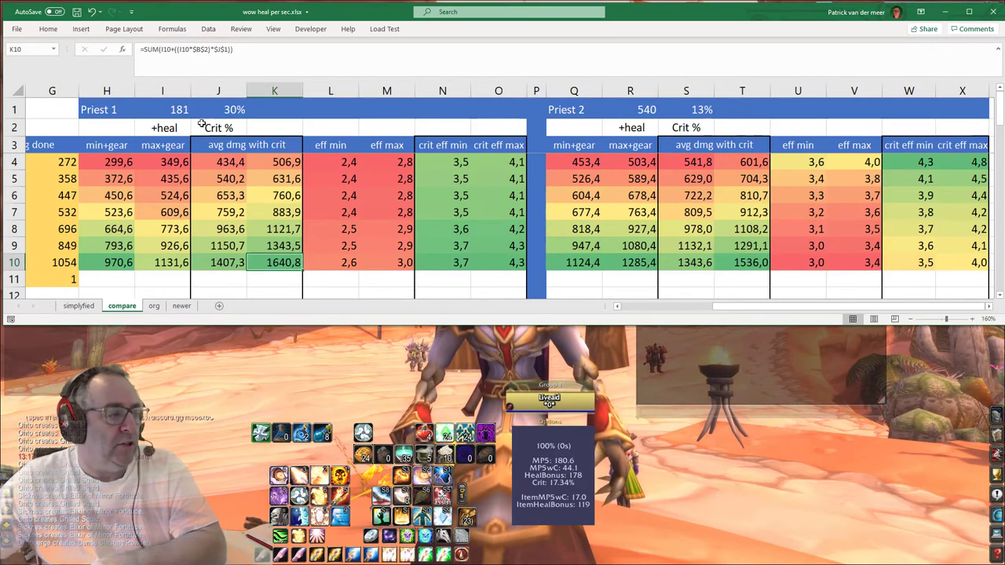
Try Priest 1 at 20% crit and Priest 2 at 15%, checking T10's recalculated heal.
left_click(225, 110)
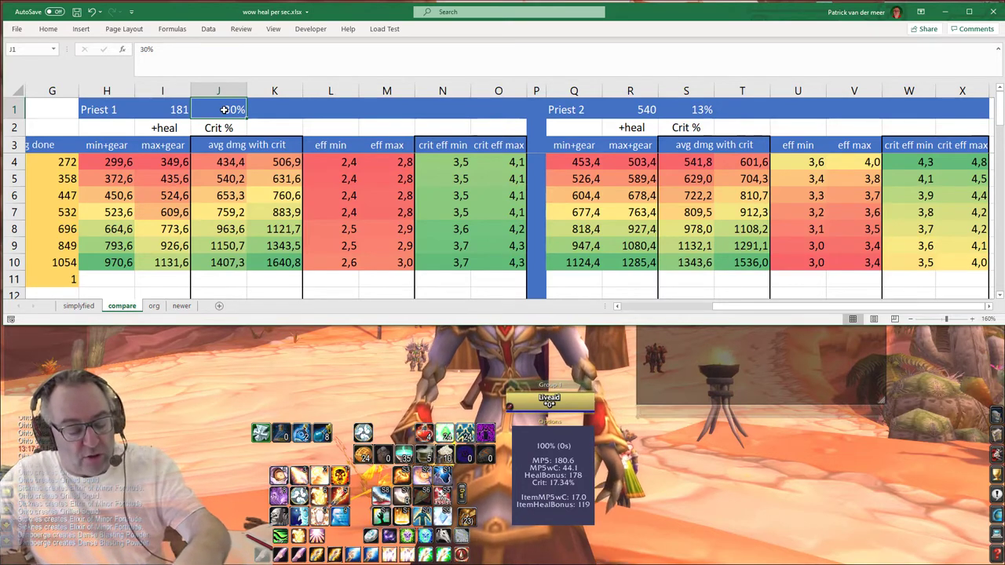
type("20")
key("Return")
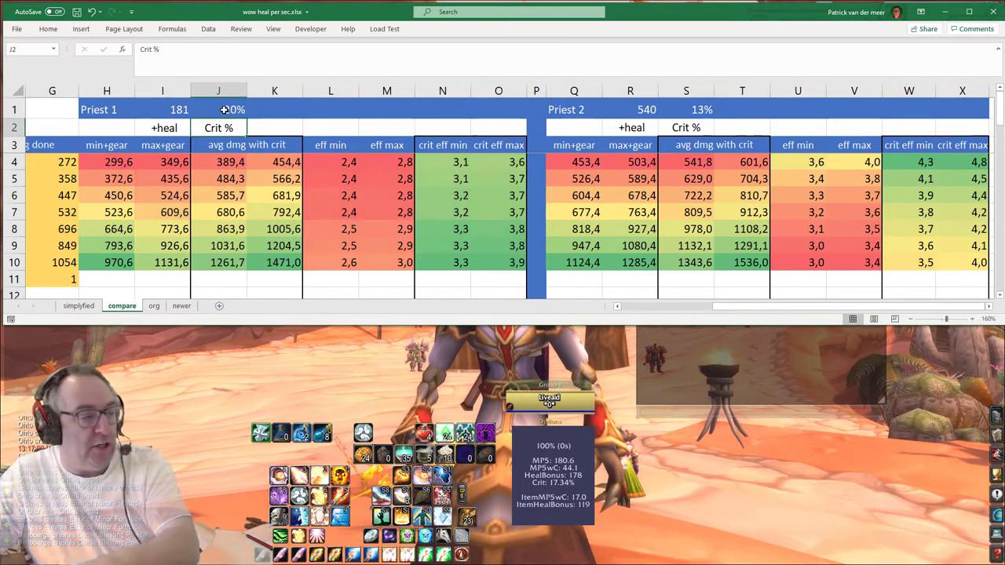
left_click(225, 110)
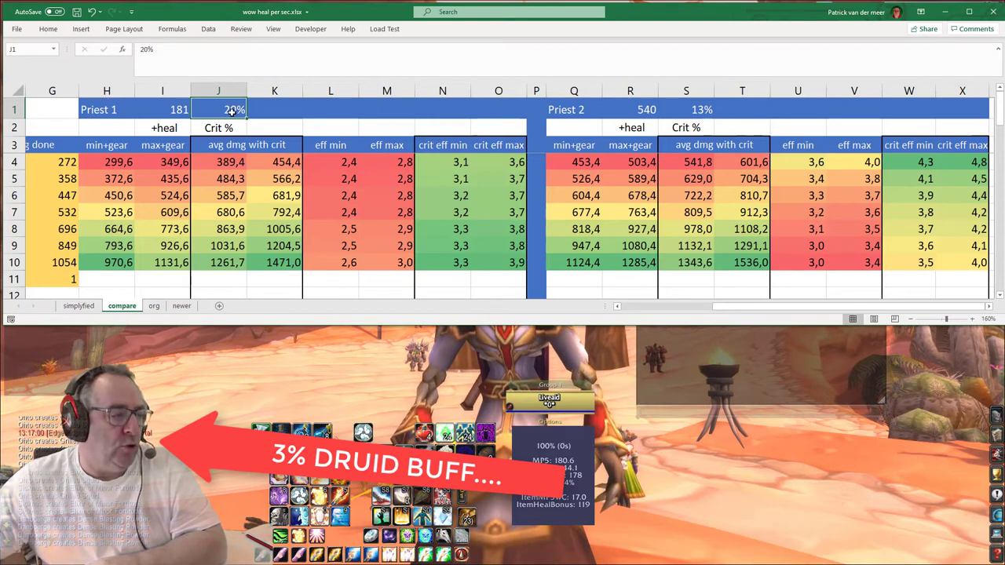
left_click(702, 110)
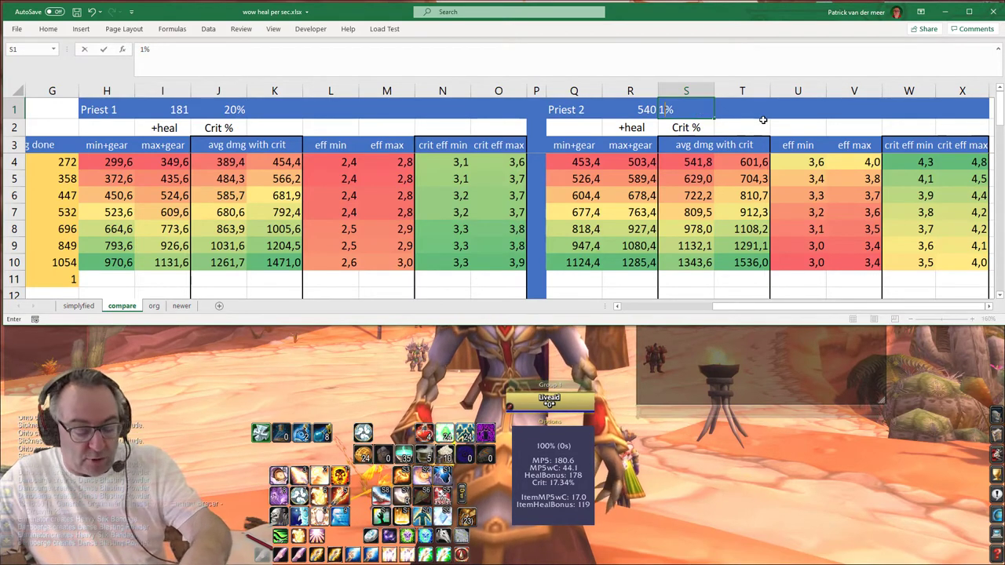
type("15")
key("Return")
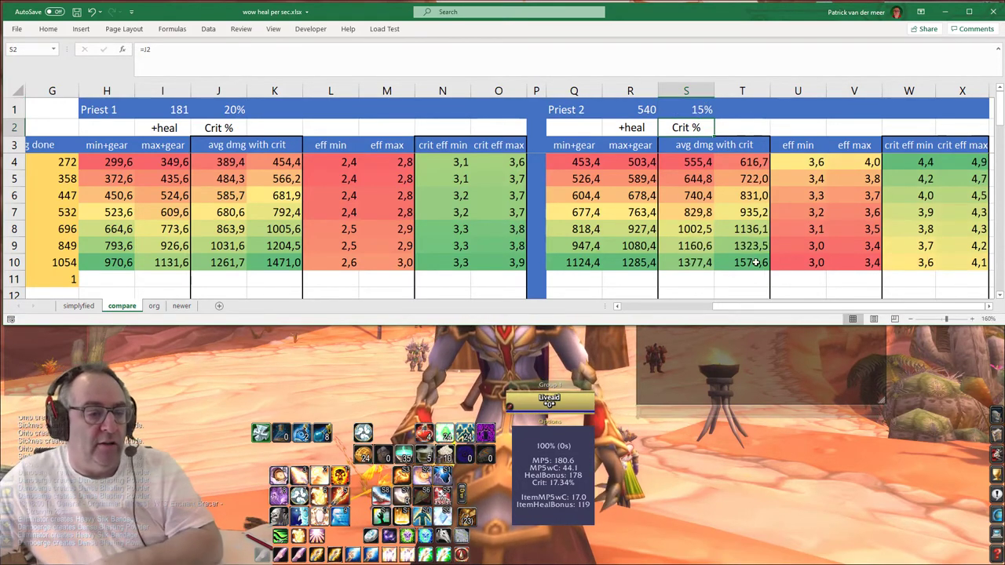
left_click(716, 267)
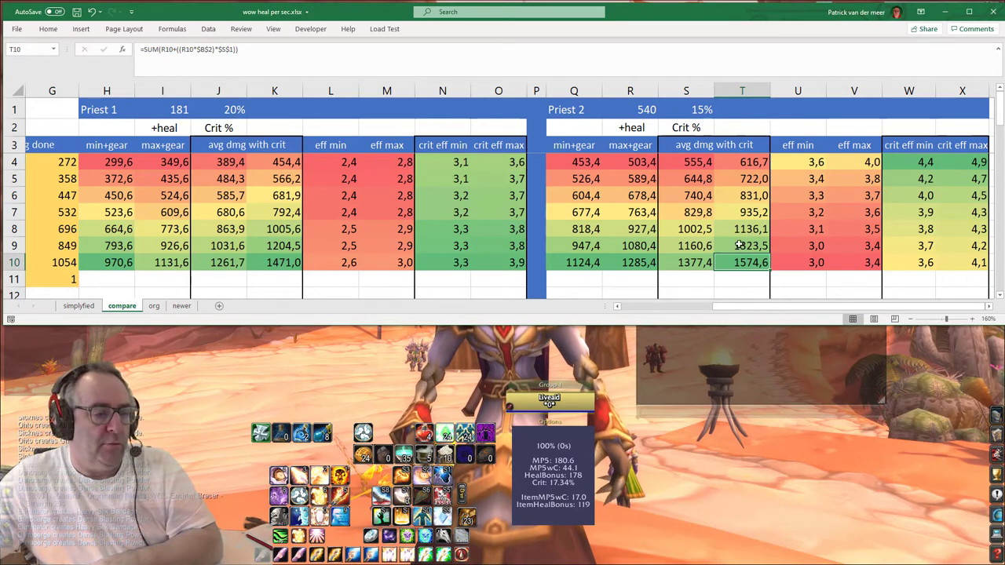
Set Priest 2's crit chance to 13% and Priest 1's to 17,34%.
left_click(705, 110)
type("1")
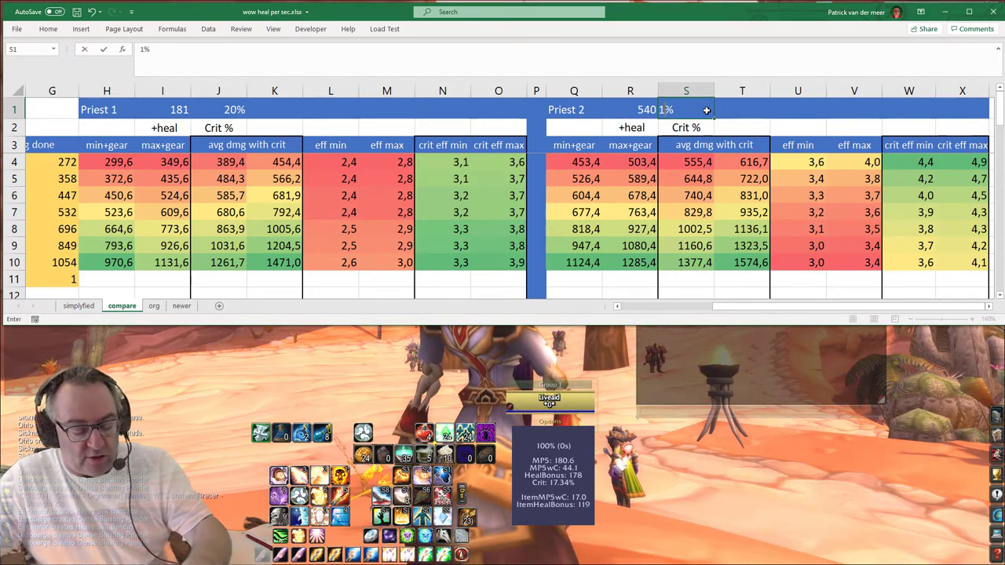
type("3")
left_click(233, 109)
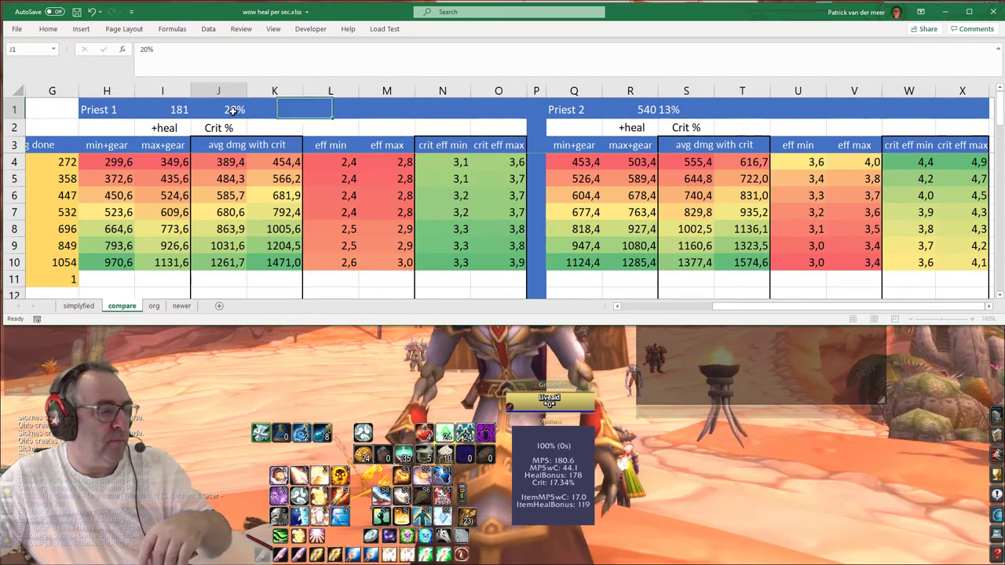
type("1")
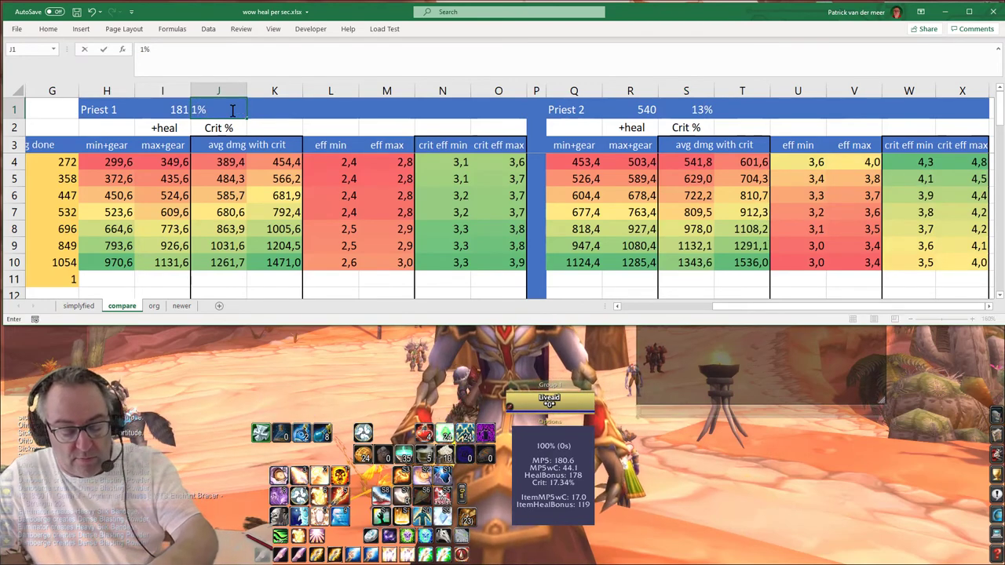
type("7,")
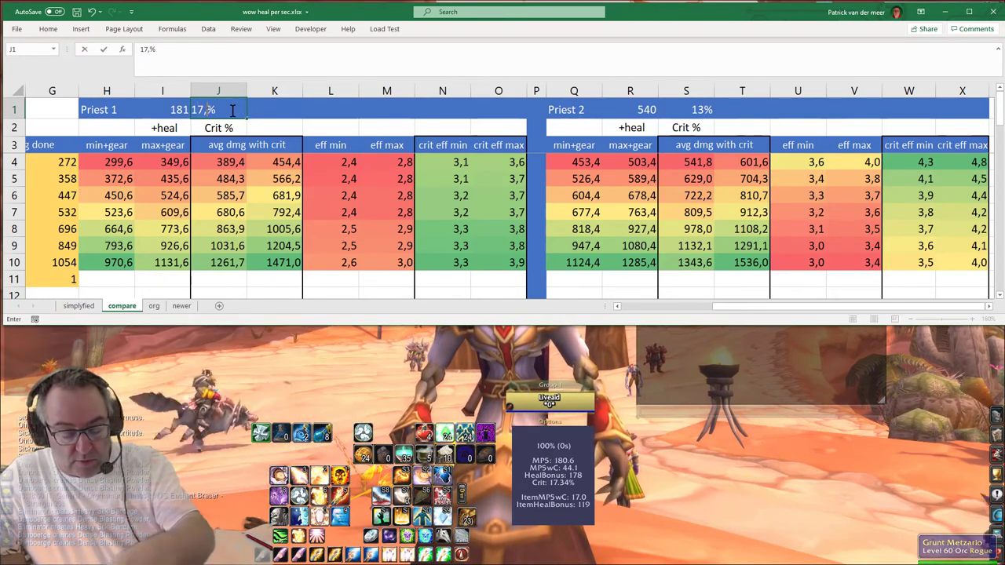
type("34")
key("Return")
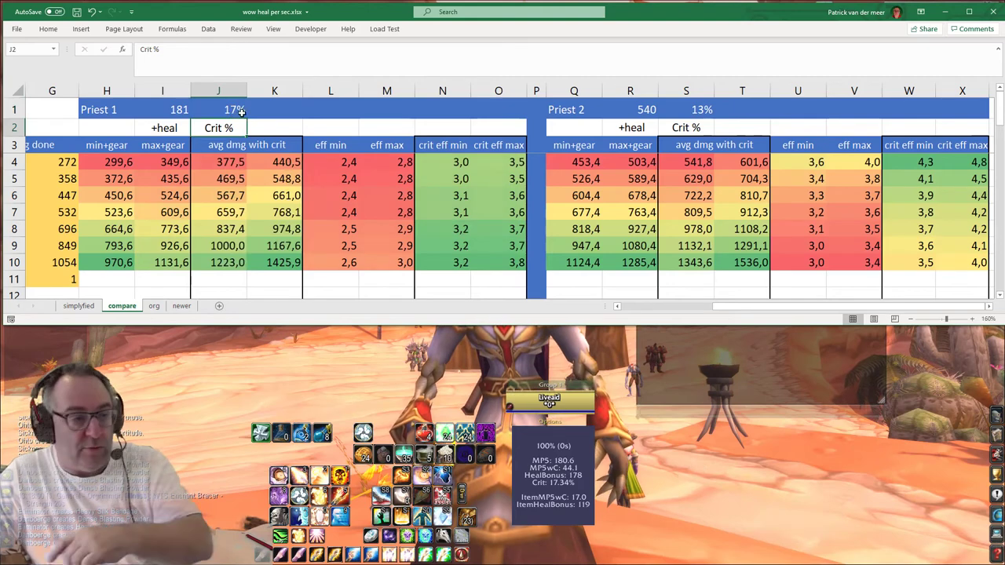
Scroll down past the Greater Heal rows, then back to Heal ranks 1–4 in both tables.
scroll(472, 190, "down", 5)
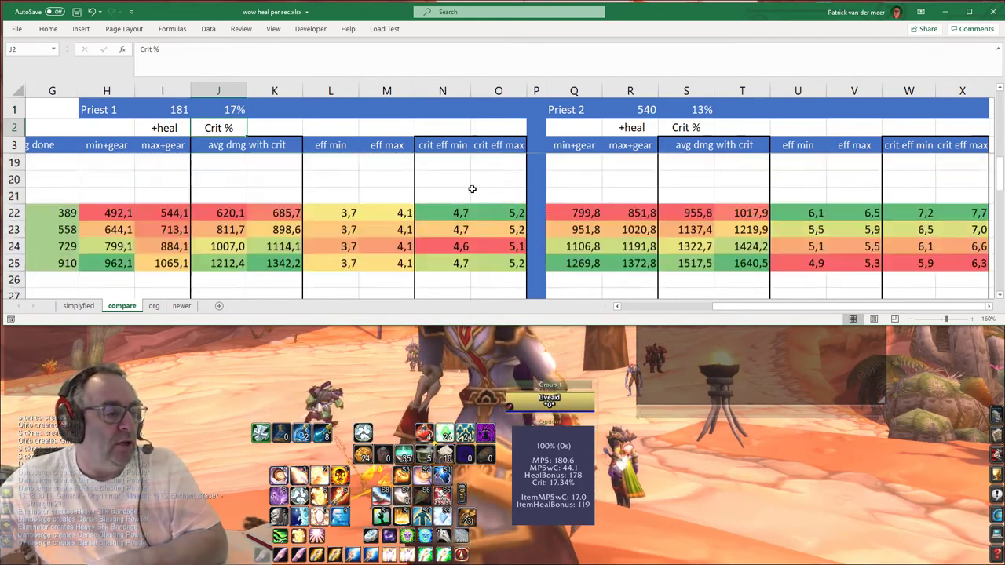
scroll(472, 189, "down", 4)
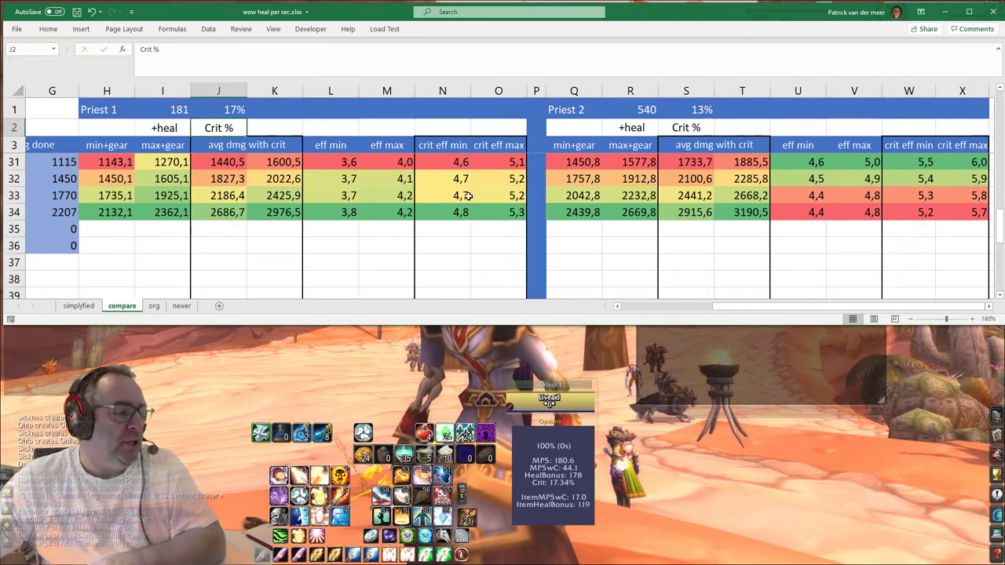
left_click_drag(759, 307, 662, 317)
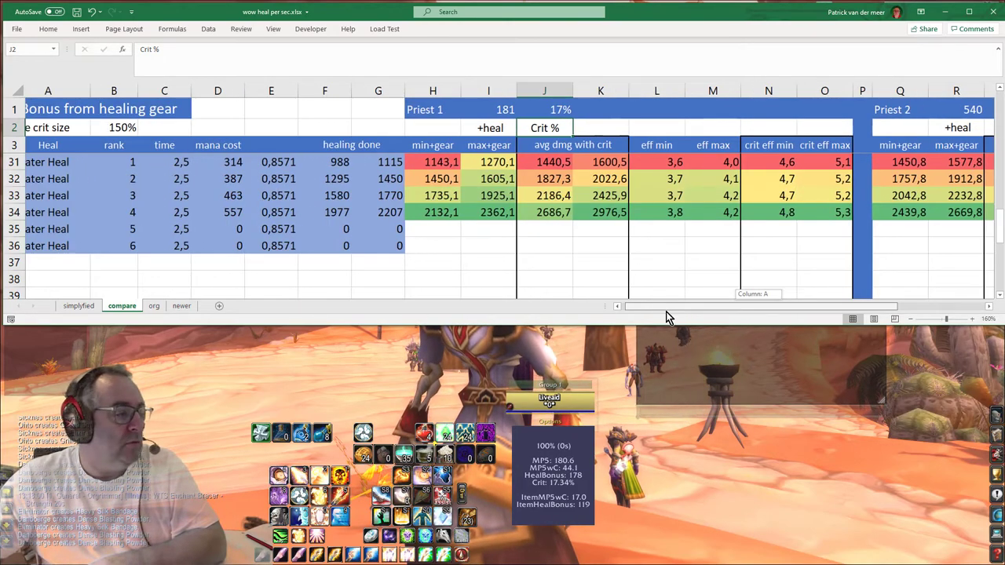
scroll(612, 234, "up", 3)
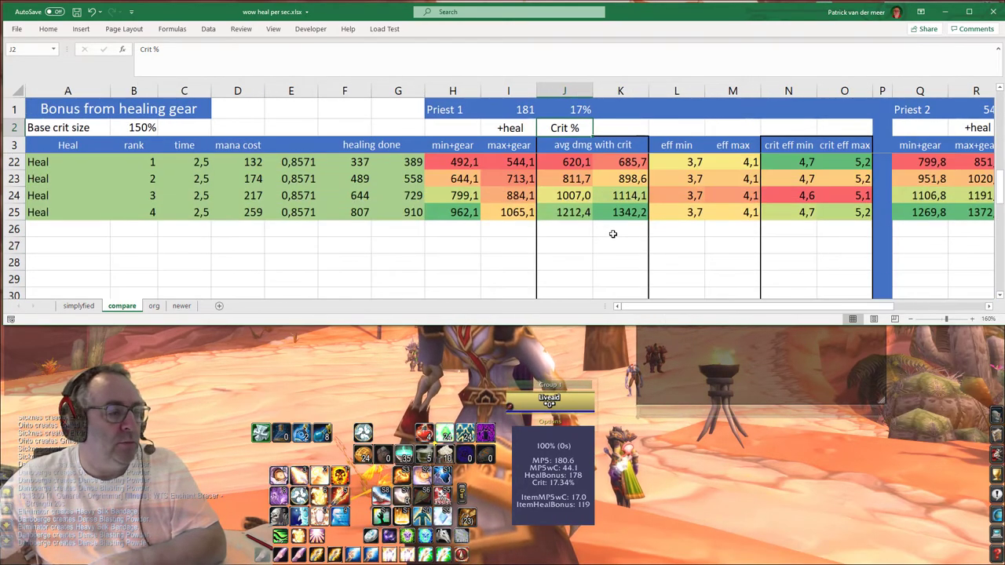
left_click_drag(763, 309, 834, 315)
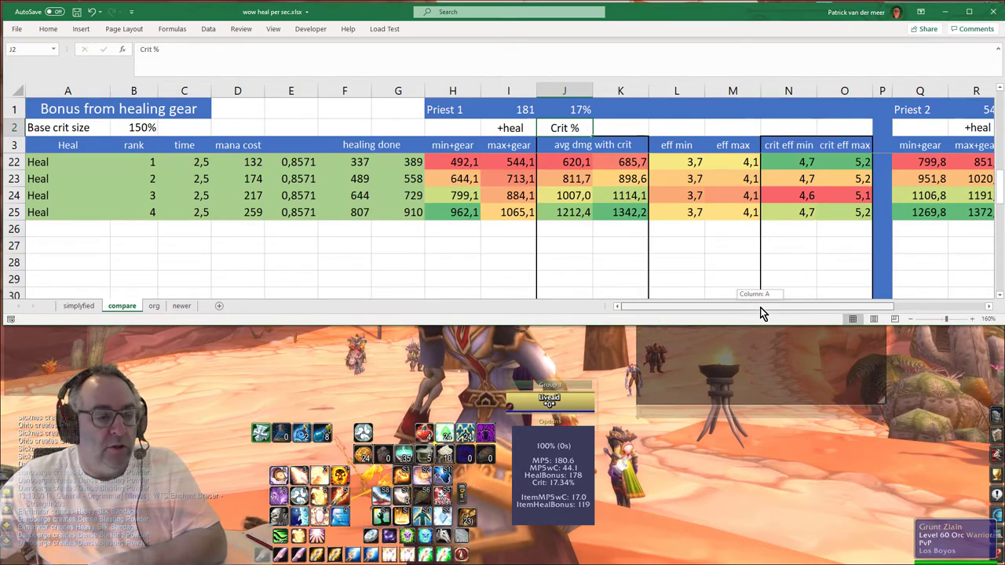
left_click_drag(856, 314, 858, 315)
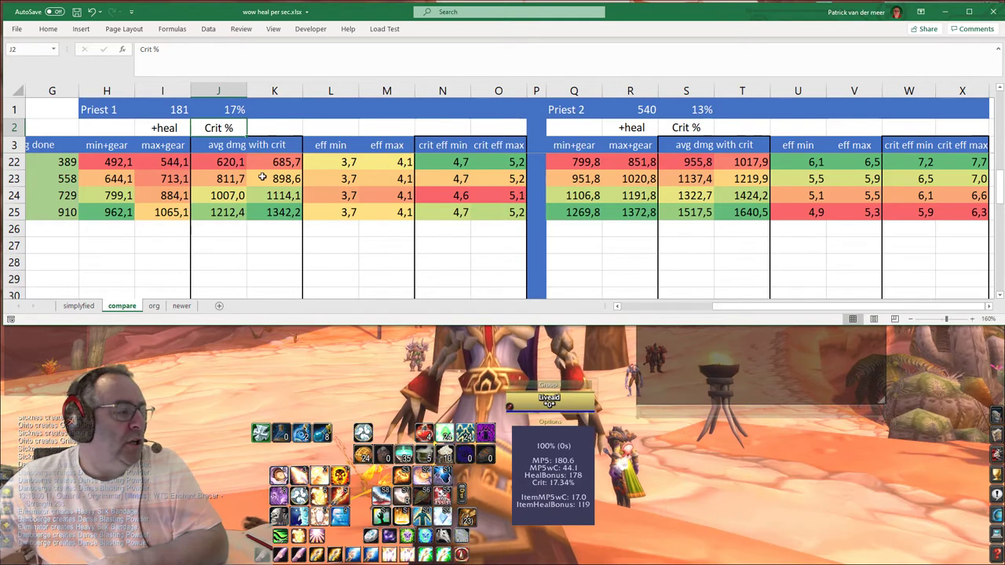
left_click_drag(452, 160, 502, 162)
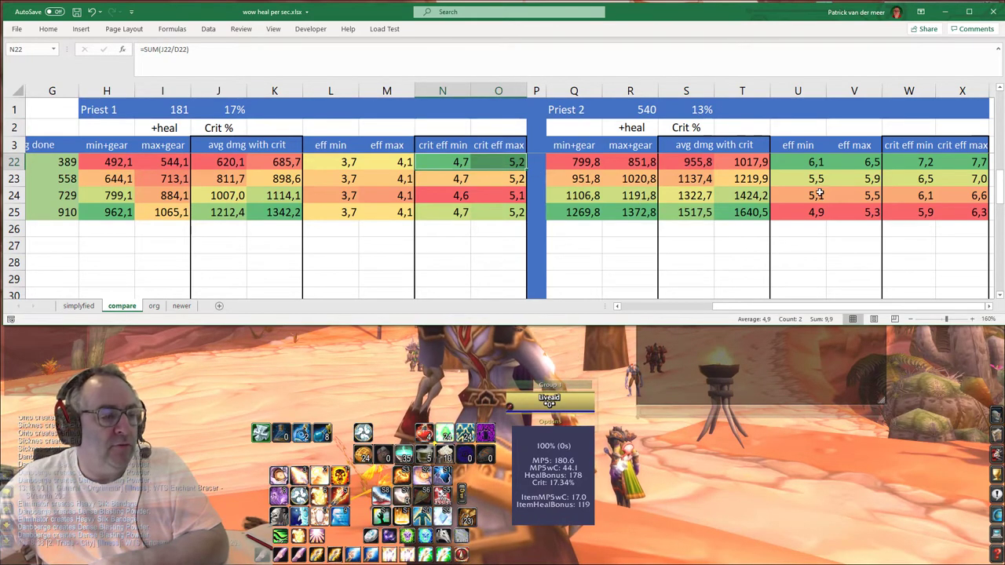
left_click_drag(915, 163, 962, 164)
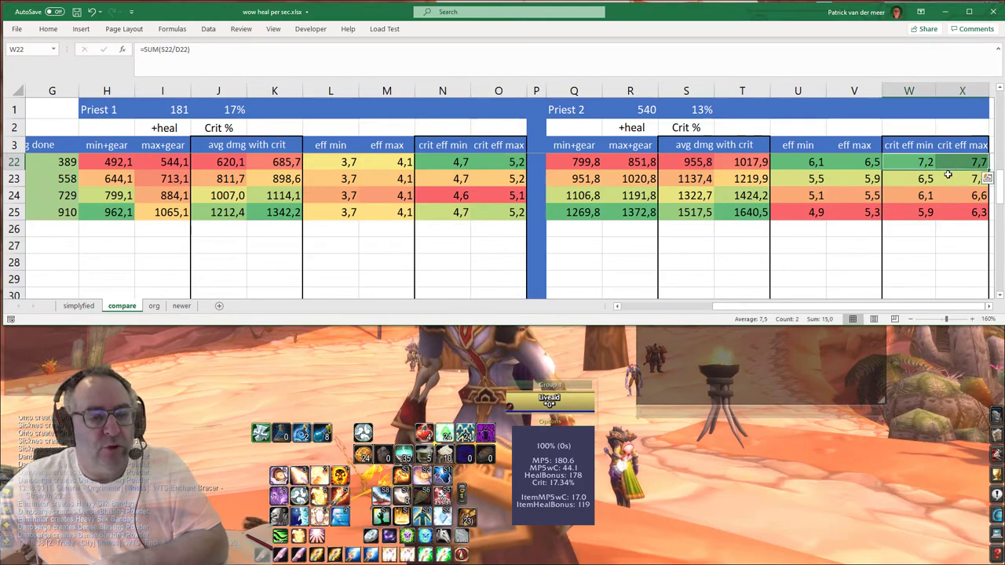
left_click(949, 165)
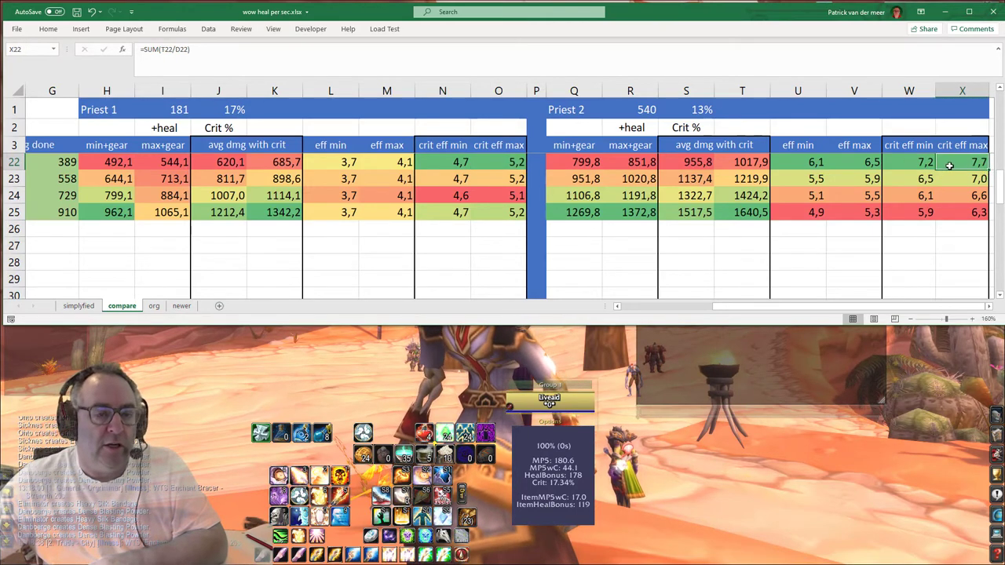
left_click_drag(952, 162, 927, 162)
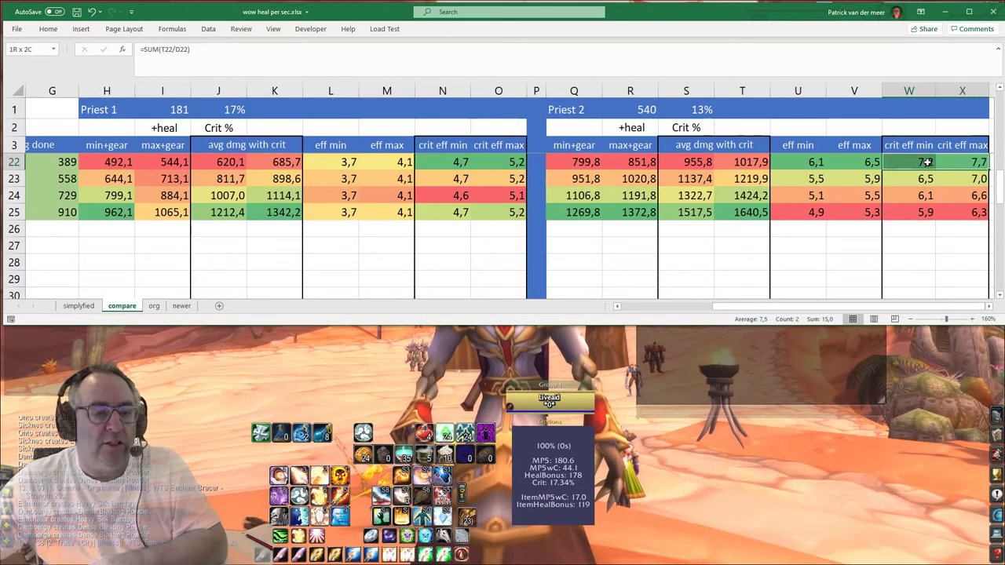
left_click(636, 110)
left_click_drag(925, 162, 968, 162)
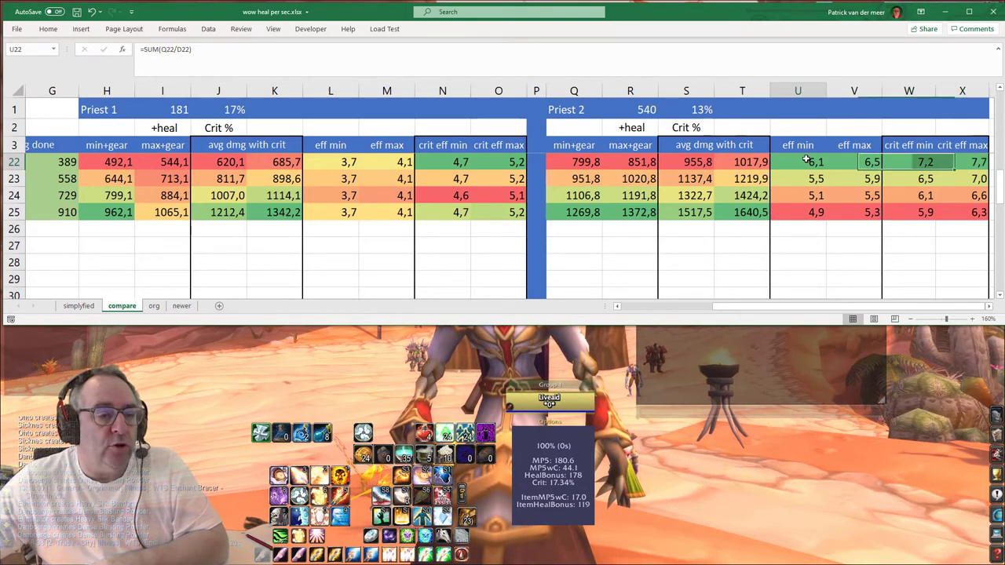
left_click_drag(825, 162, 842, 162)
left_click_drag(903, 161, 957, 163)
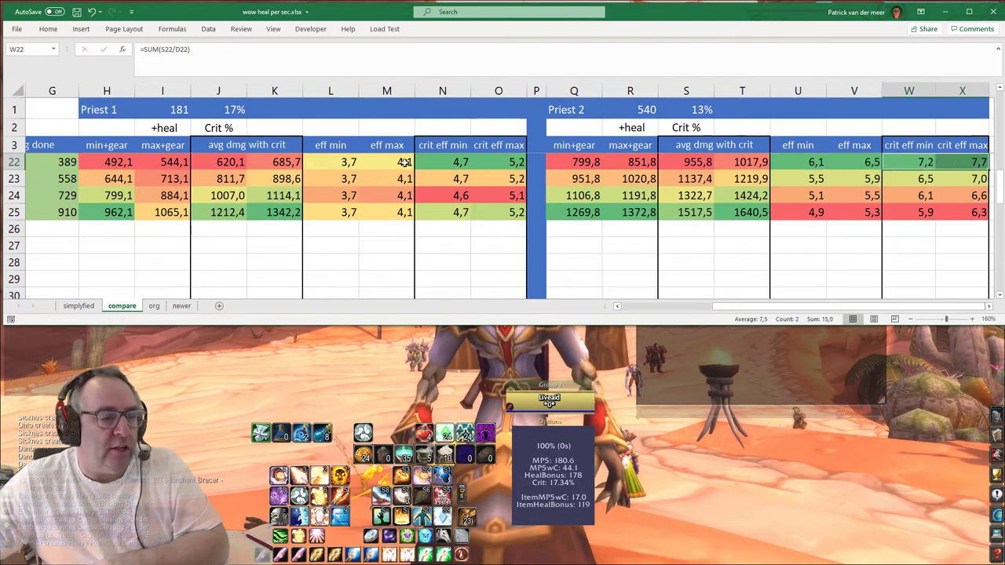
left_click_drag(343, 162, 509, 163)
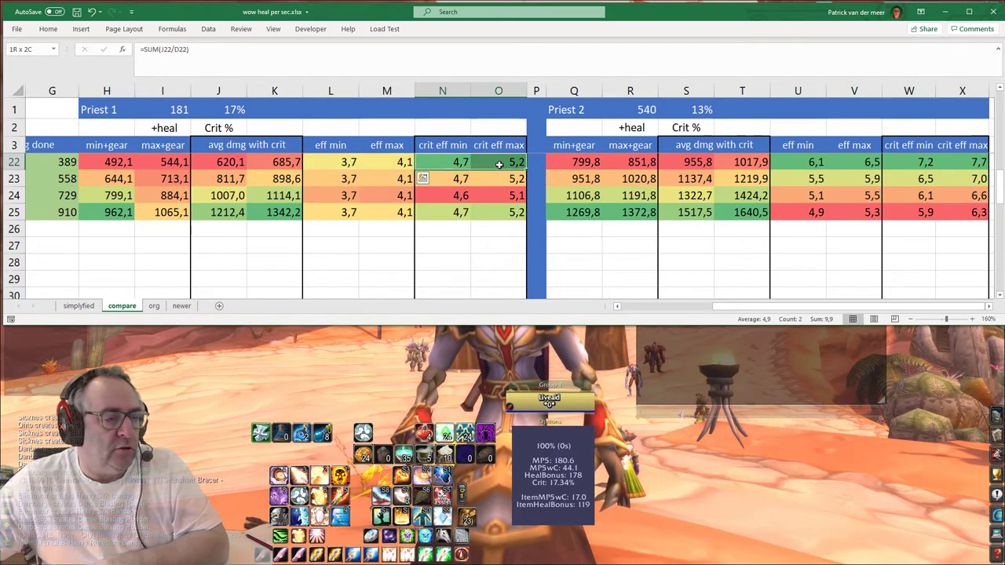
left_click(327, 215)
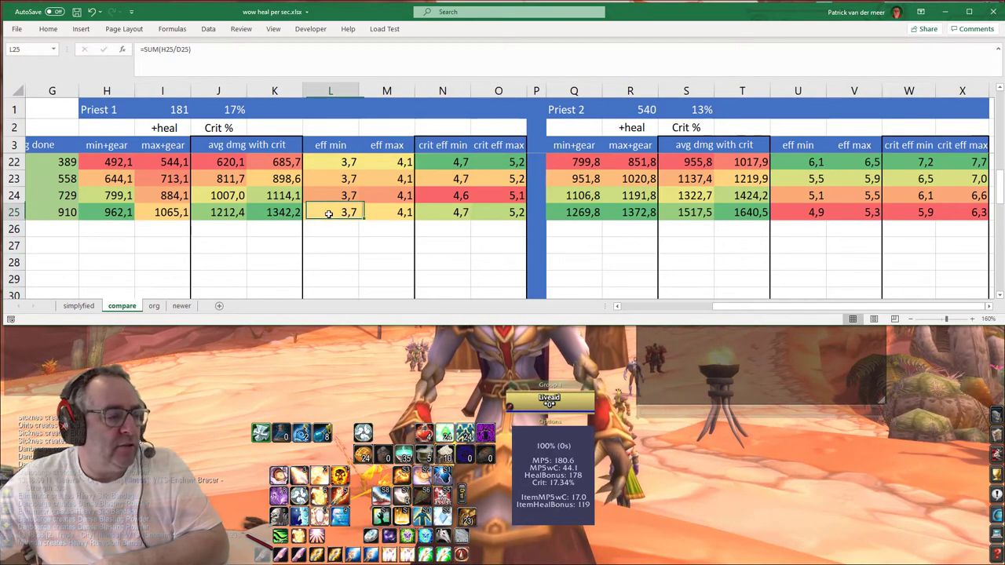
left_click_drag(329, 213, 491, 215)
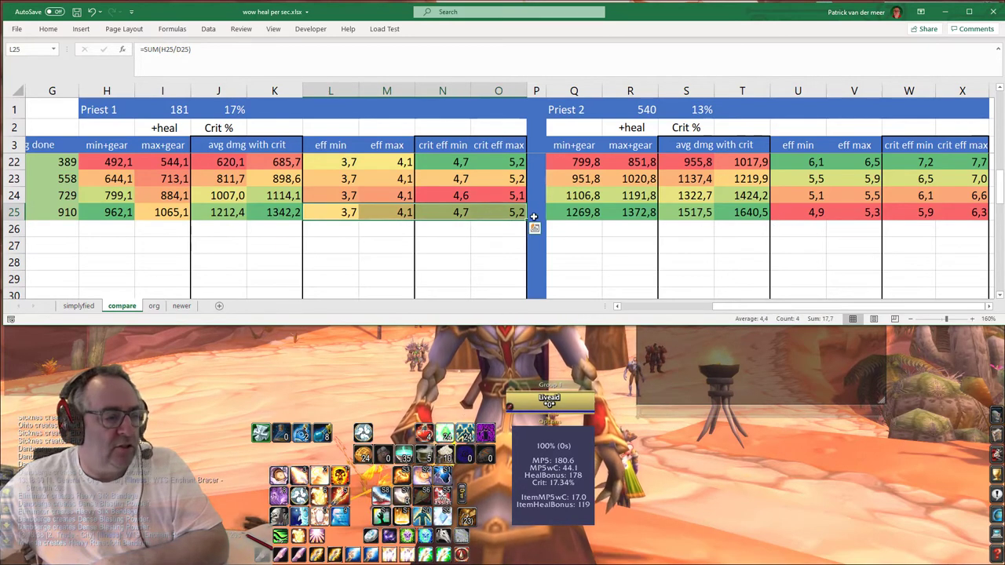
left_click(459, 214)
left_click(498, 214)
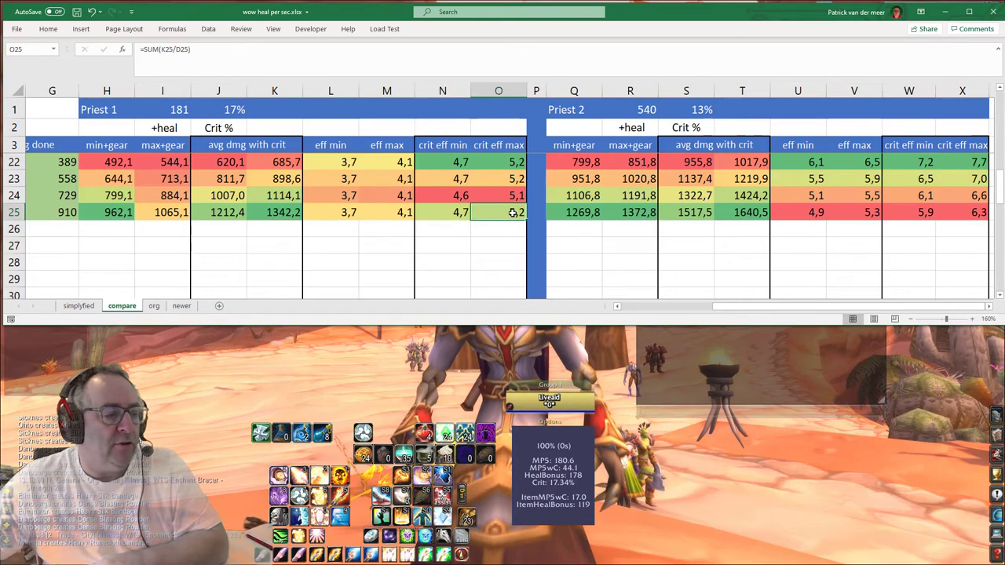
left_click(904, 213)
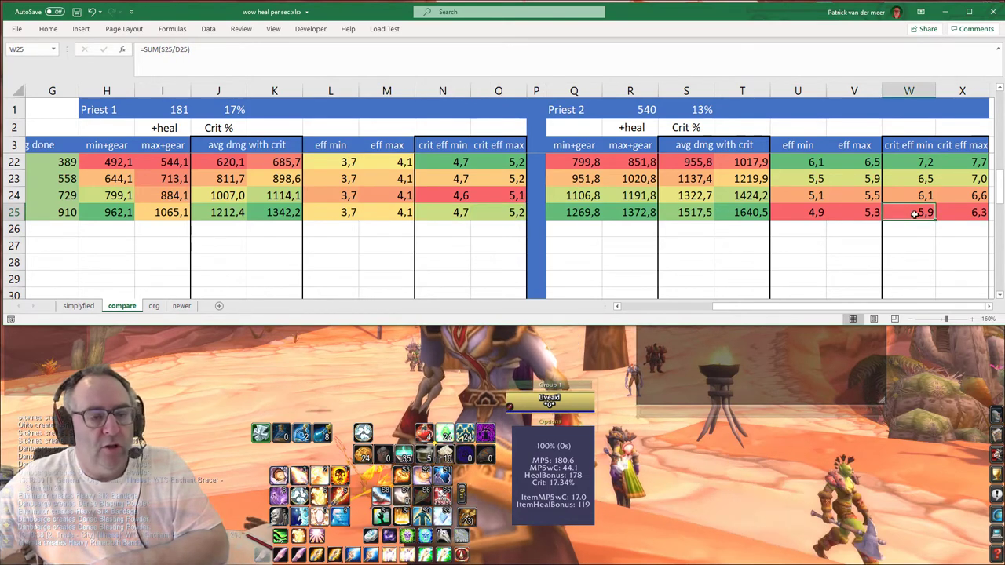
left_click(976, 214)
left_click(930, 213)
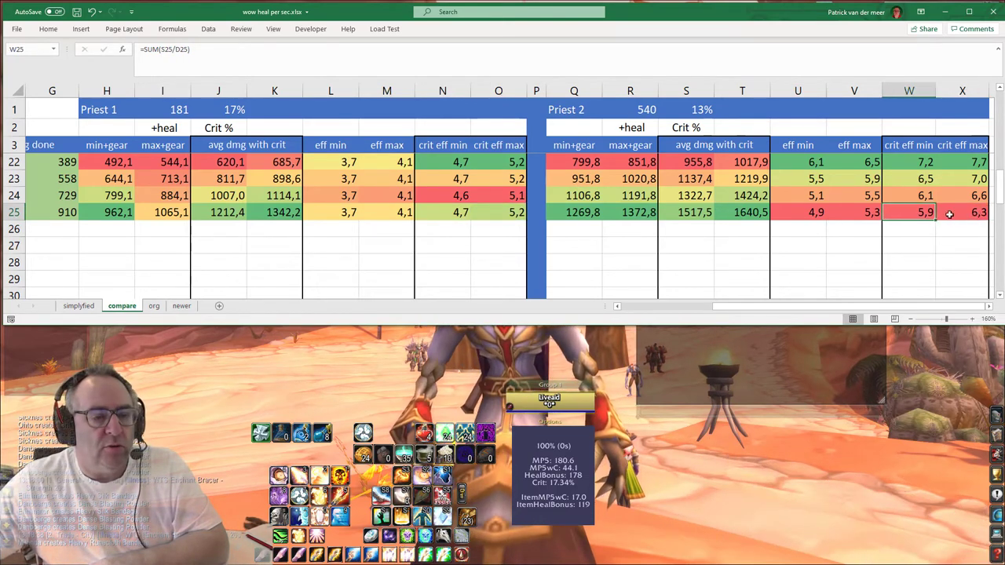
left_click(498, 213)
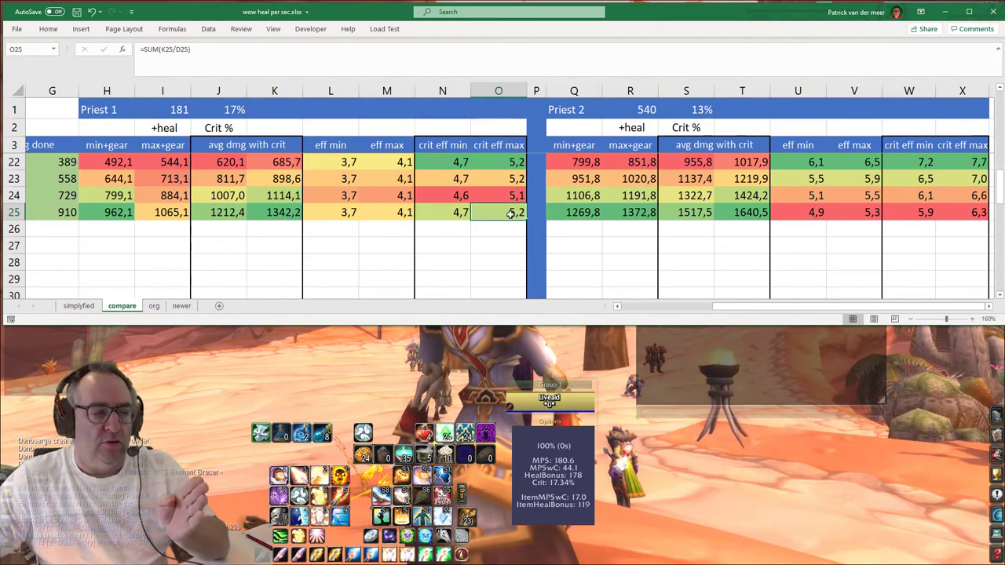
mouse_move(507, 213)
left_mouse_down()
mouse_move(467, 213)
mouse_move(490, 214)
left_mouse_up()
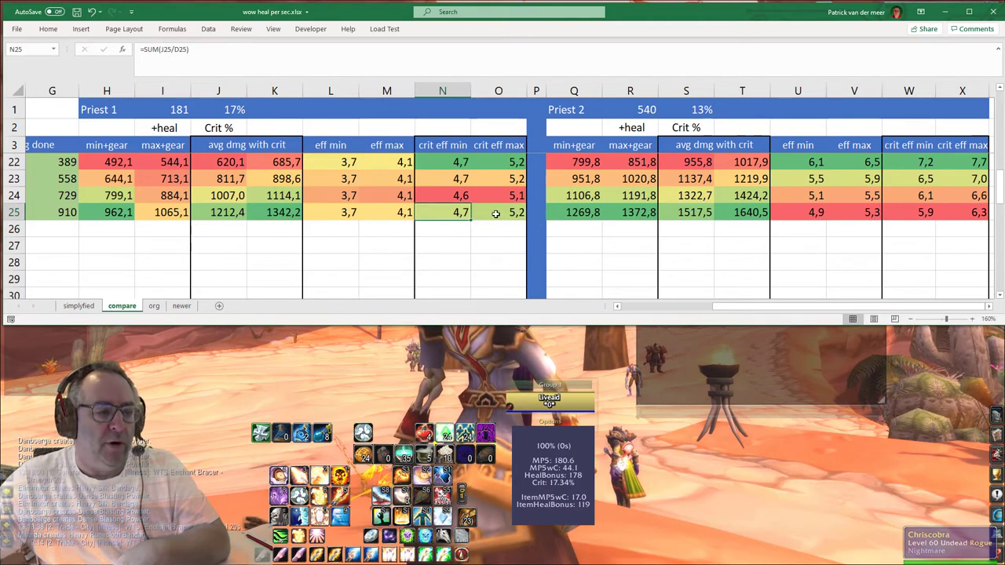
left_click(493, 213)
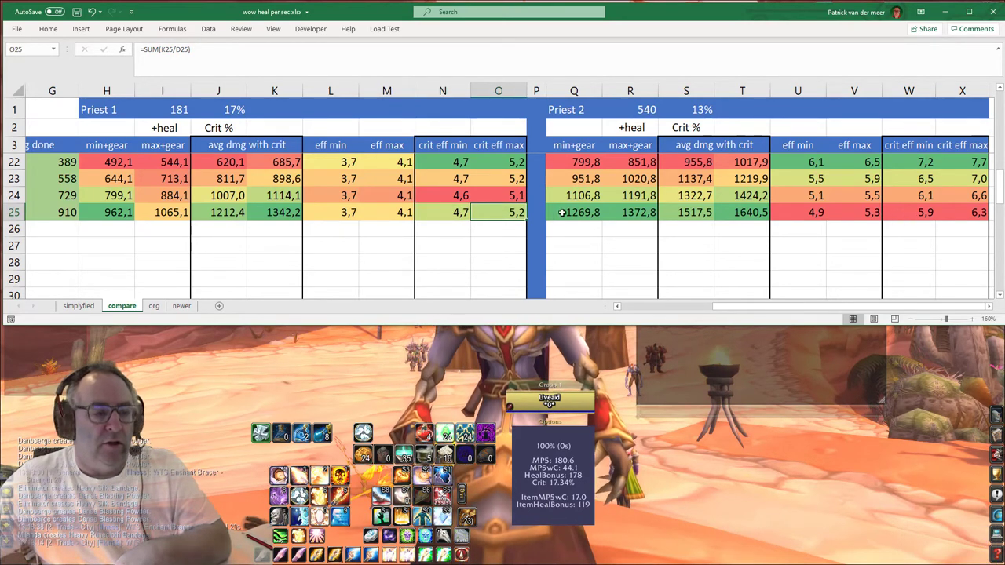
left_click_drag(930, 215, 961, 213)
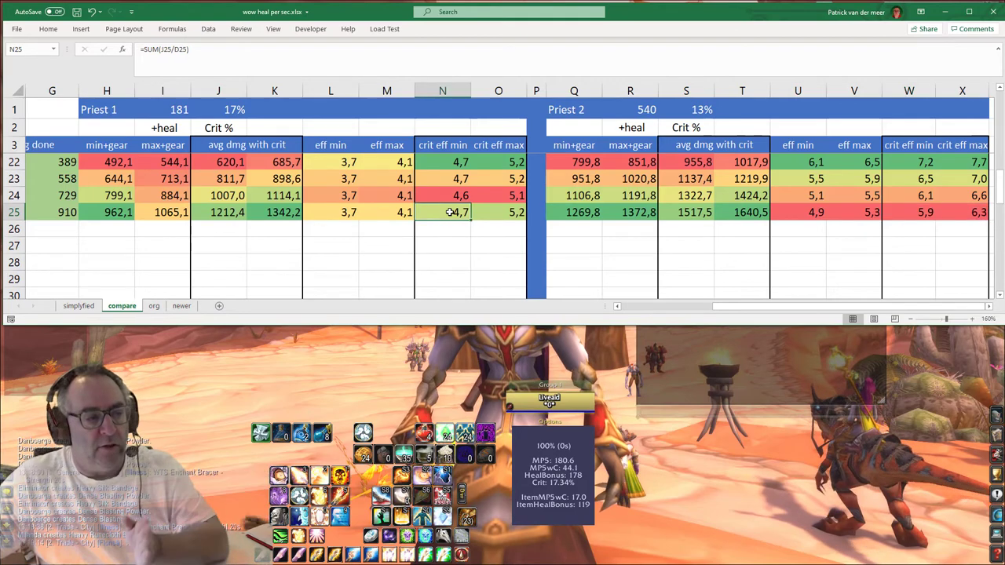
left_click_drag(451, 212, 488, 213)
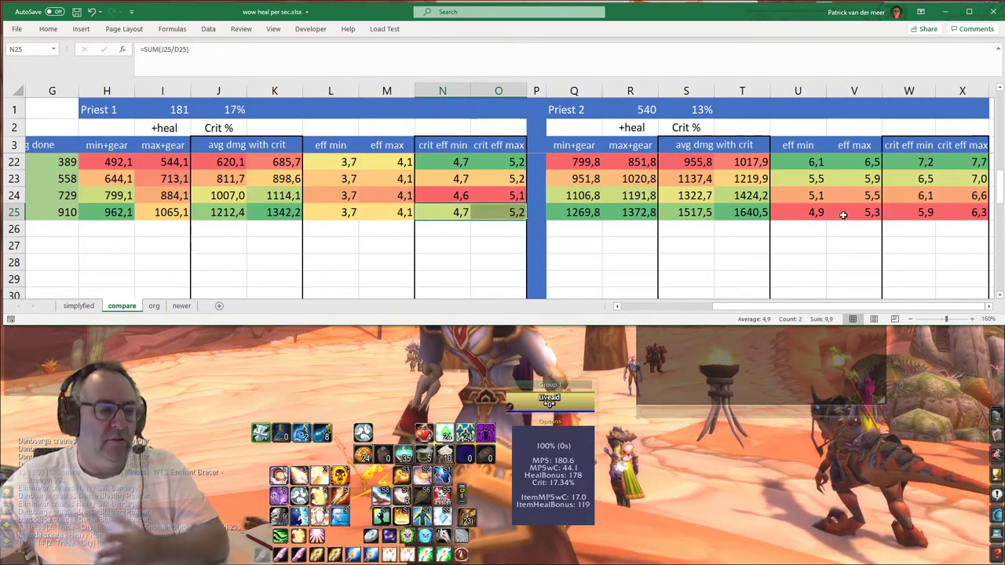
scroll(596, 212, "down", 3)
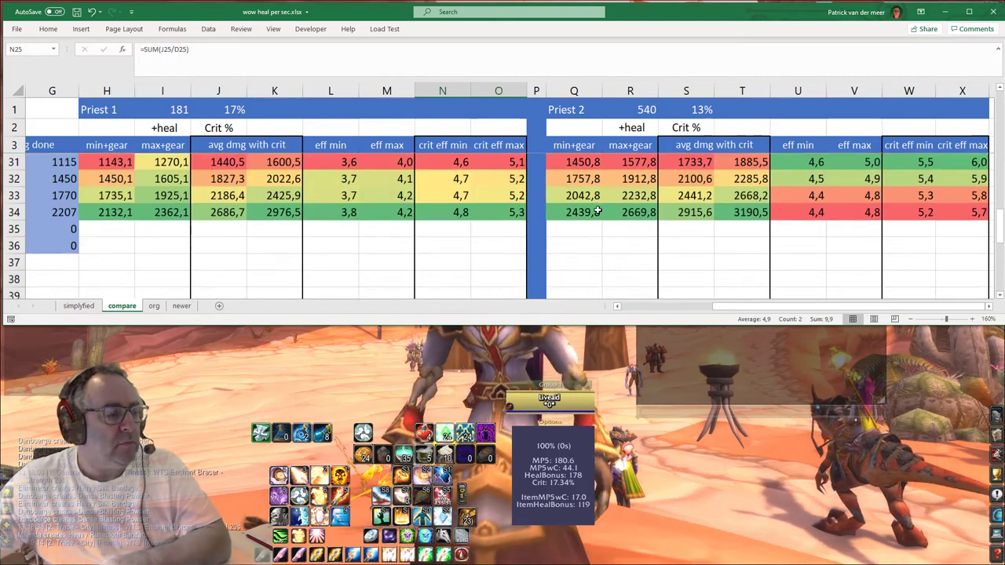
scroll(597, 212, "down", 3)
scroll(597, 236, "up", 3)
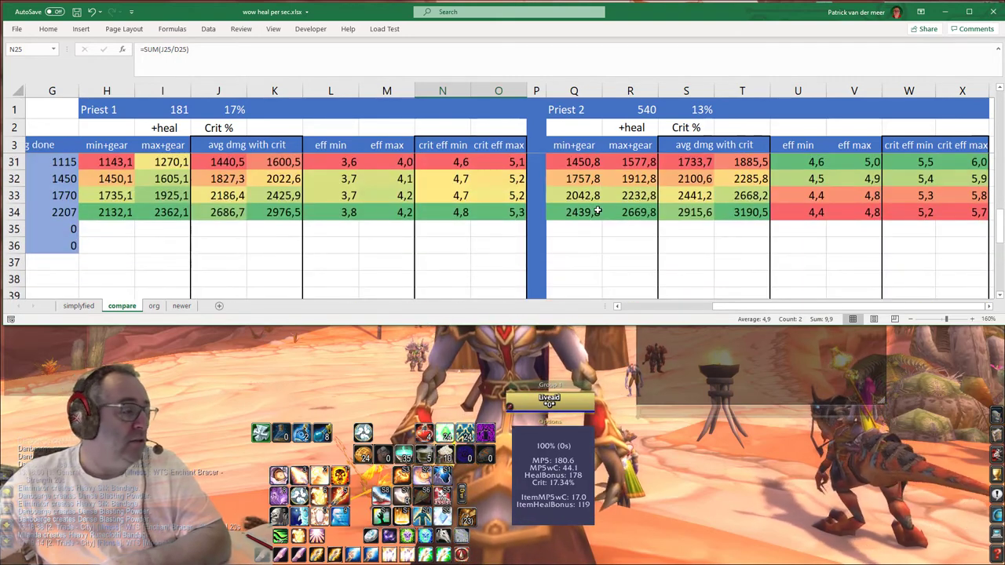
scroll(597, 212, "up", 2)
scroll(596, 212, "up", 1)
scroll(597, 212, "down", 3)
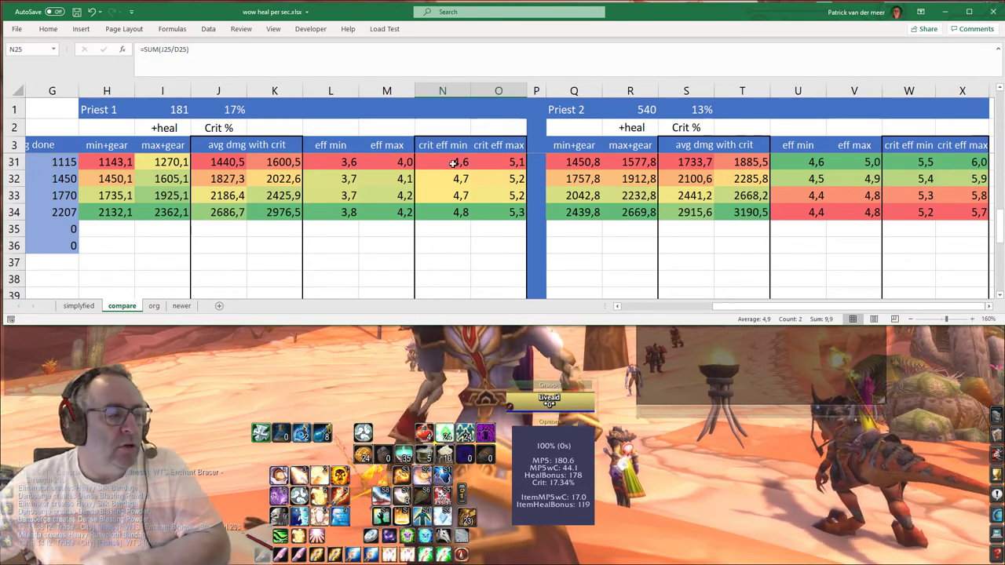
left_click_drag(453, 162, 493, 162)
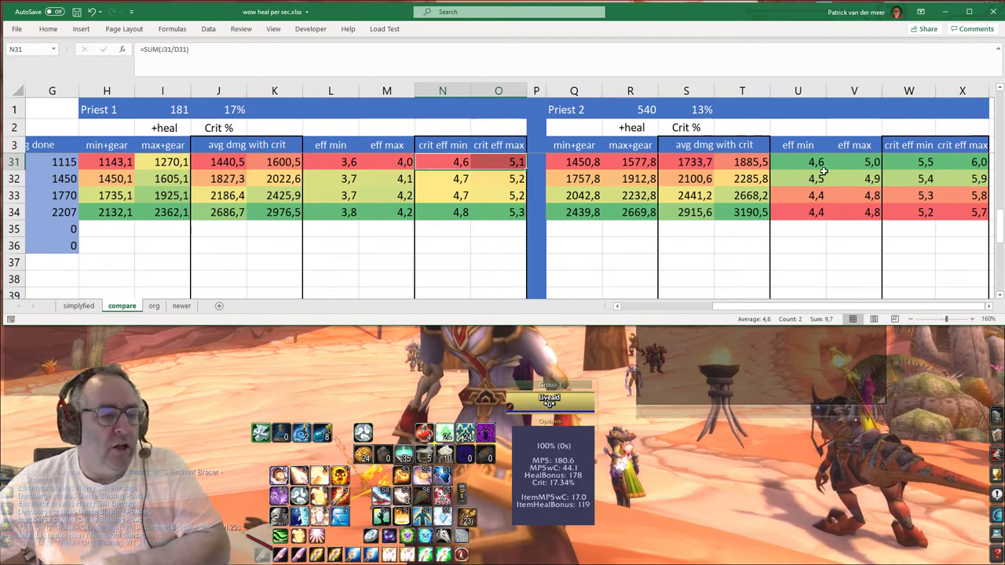
left_click_drag(802, 163, 954, 164)
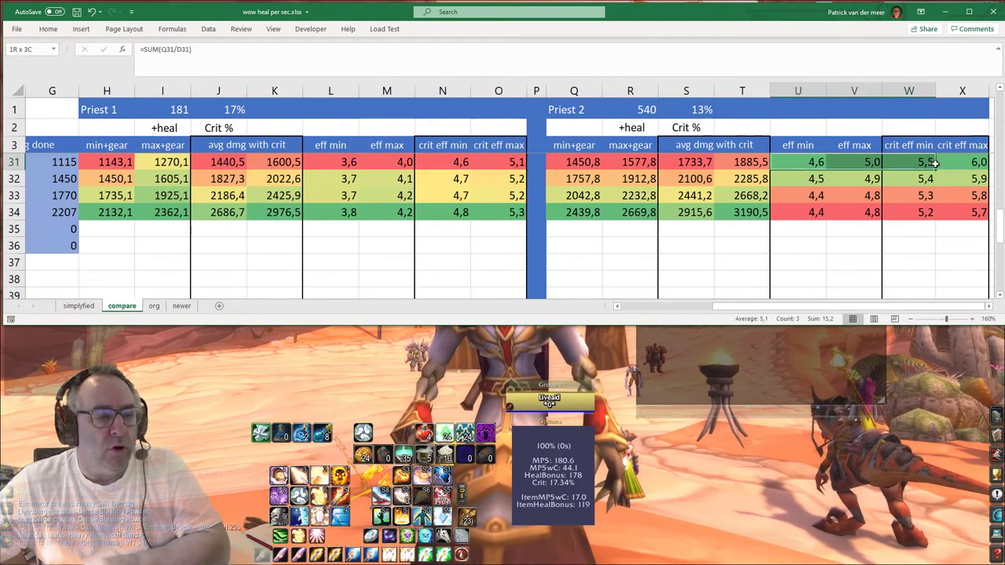
left_click(798, 163)
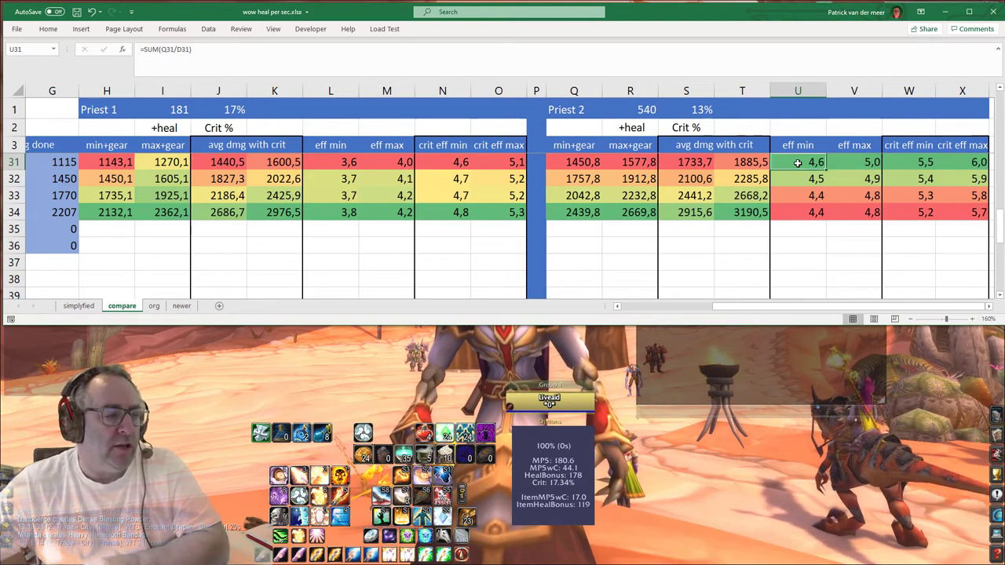
left_click_drag(915, 163, 949, 165)
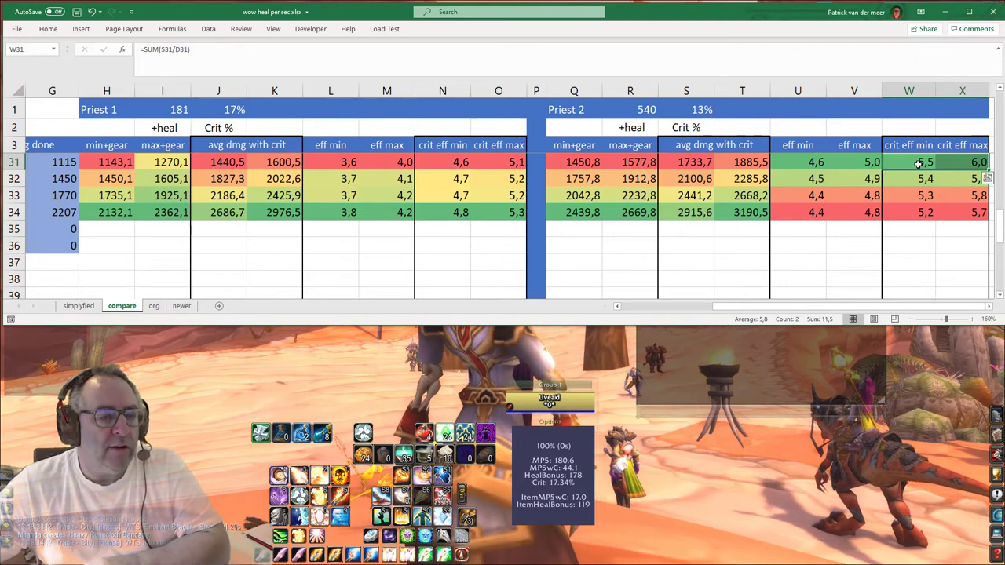
key("shift+Left")
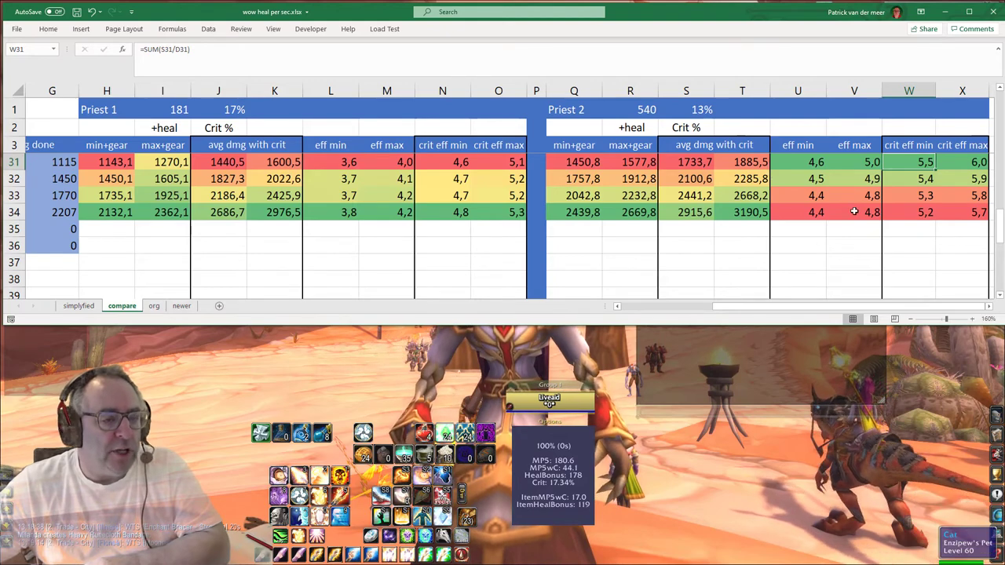
left_click_drag(971, 216, 623, 212)
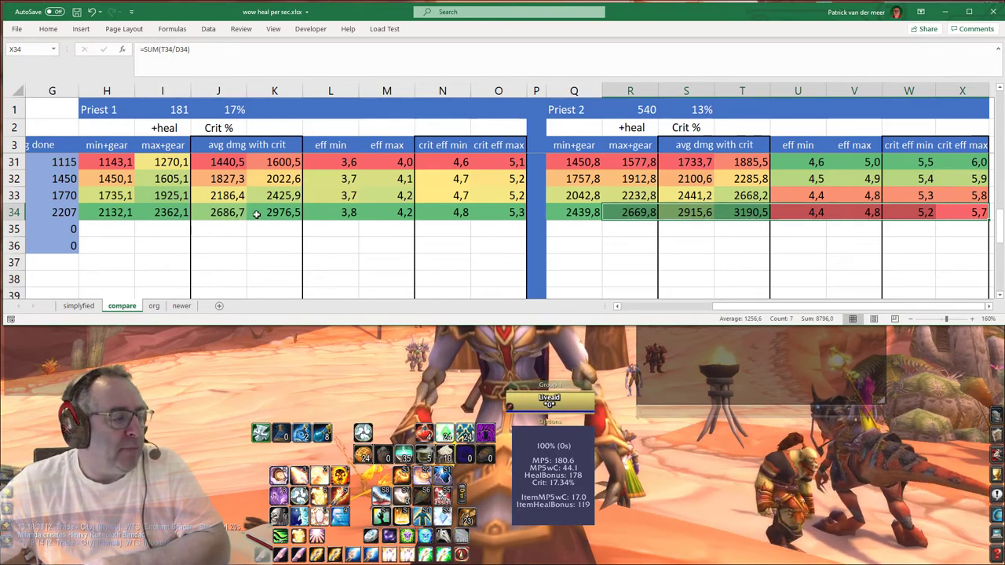
left_click_drag(256, 215, 498, 214)
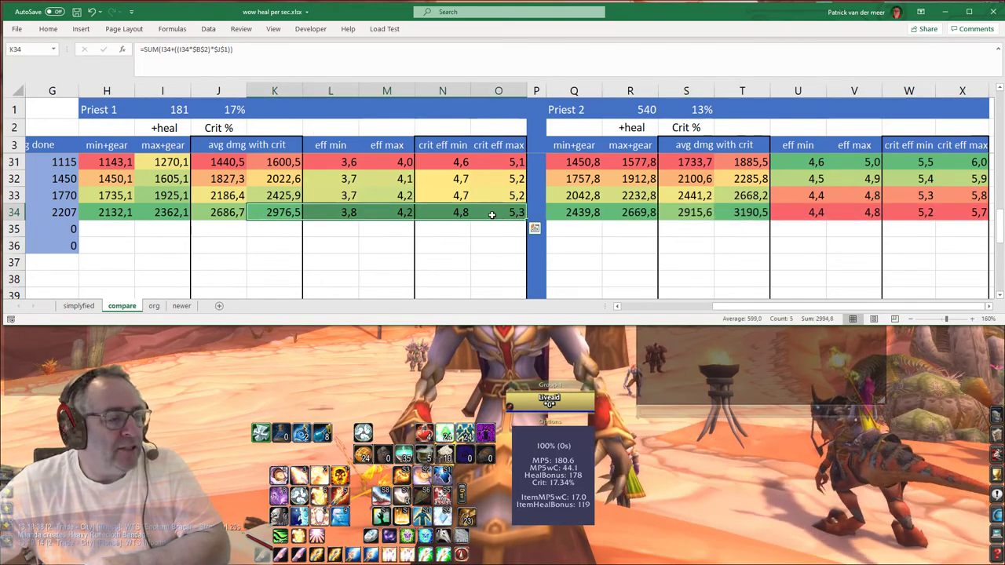
scroll(458, 213, "up", 3)
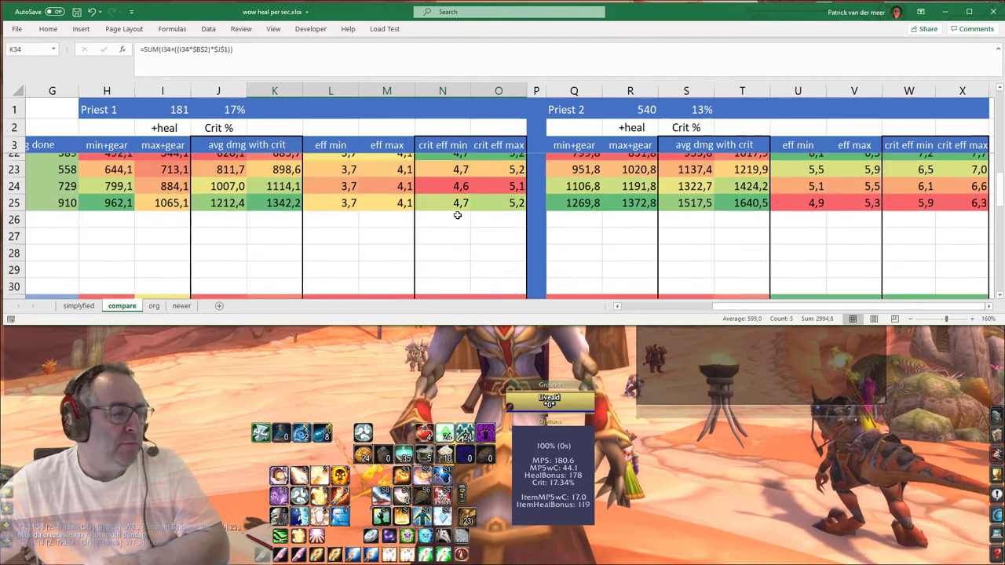
left_click(514, 213)
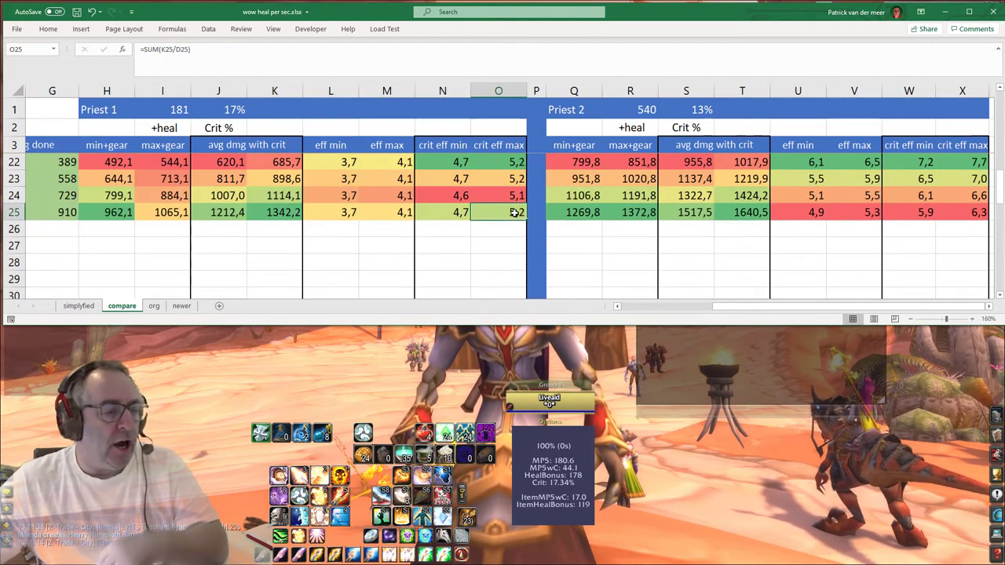
scroll(514, 213, "down", 3)
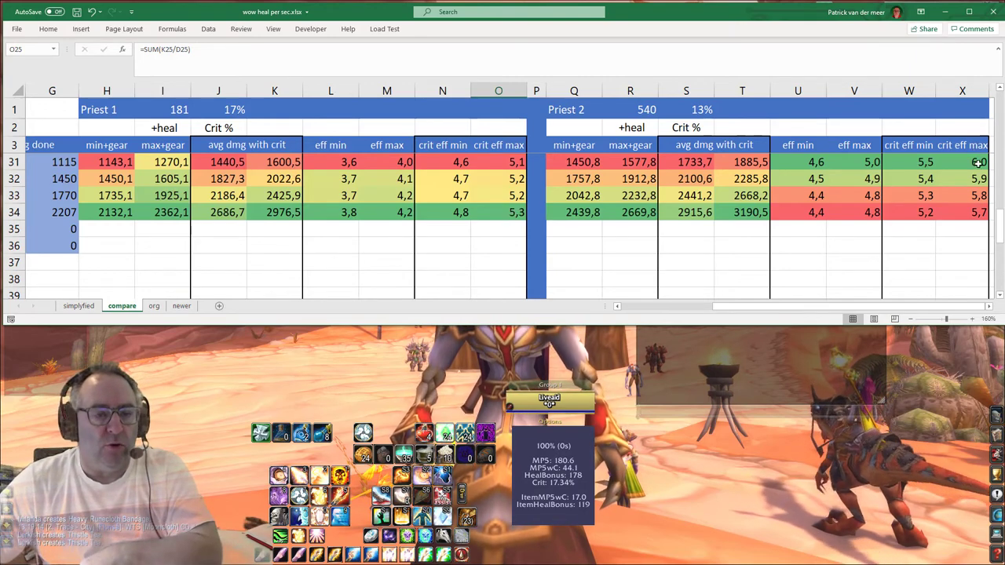
left_click_drag(978, 162, 927, 162)
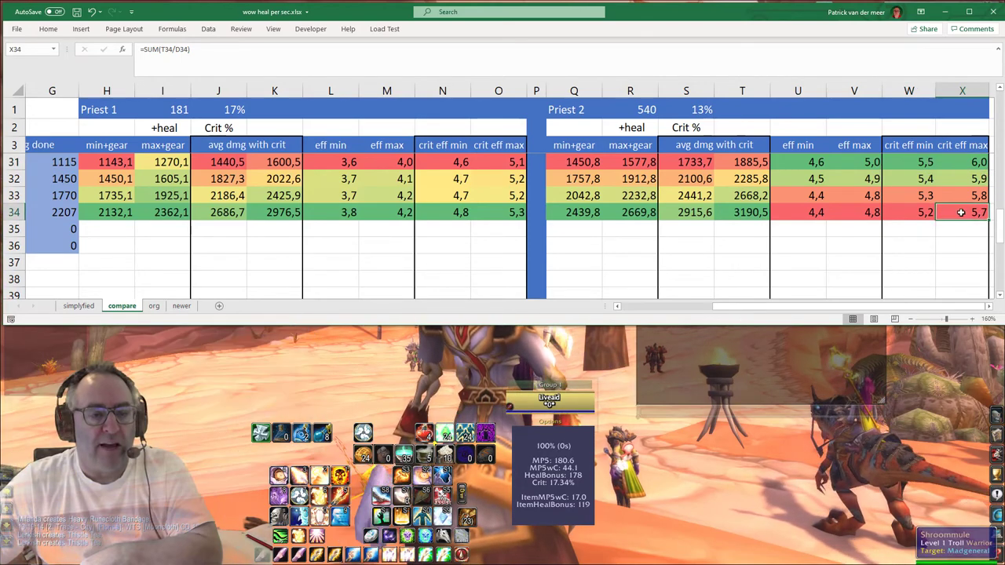
left_click_drag(927, 212, 959, 212)
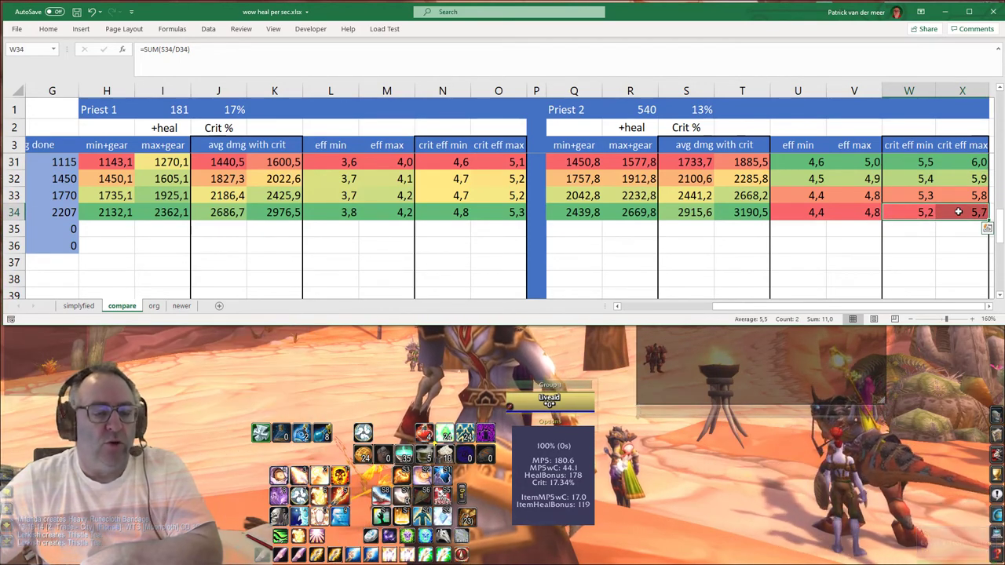
scroll(959, 212, "up", 9)
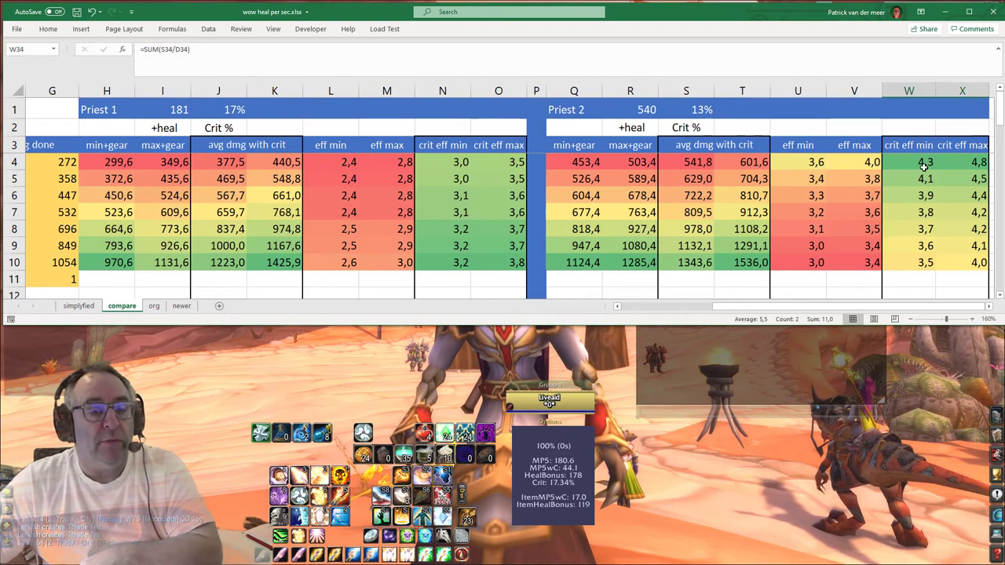
left_click_drag(922, 162, 975, 162)
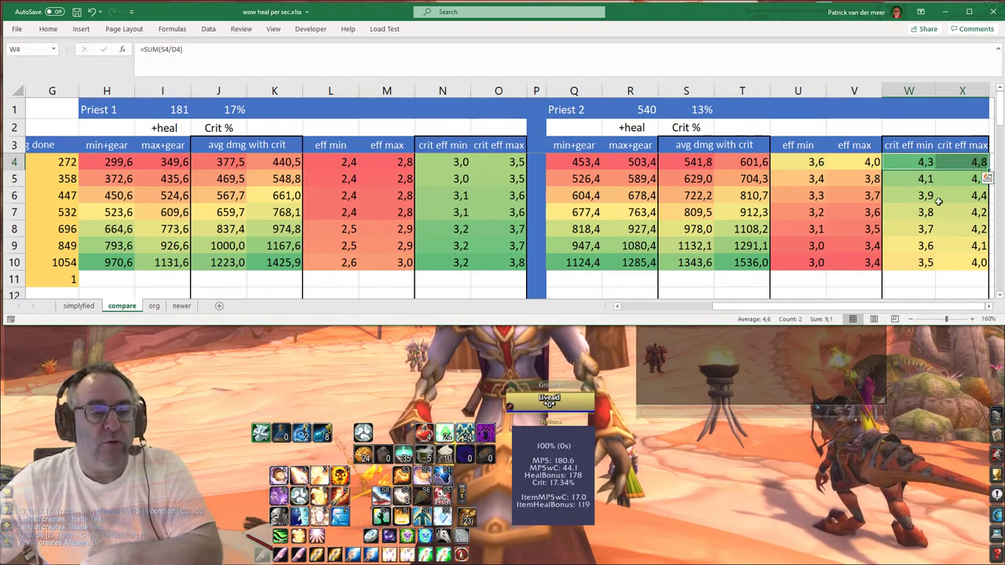
left_click_drag(917, 265, 956, 265)
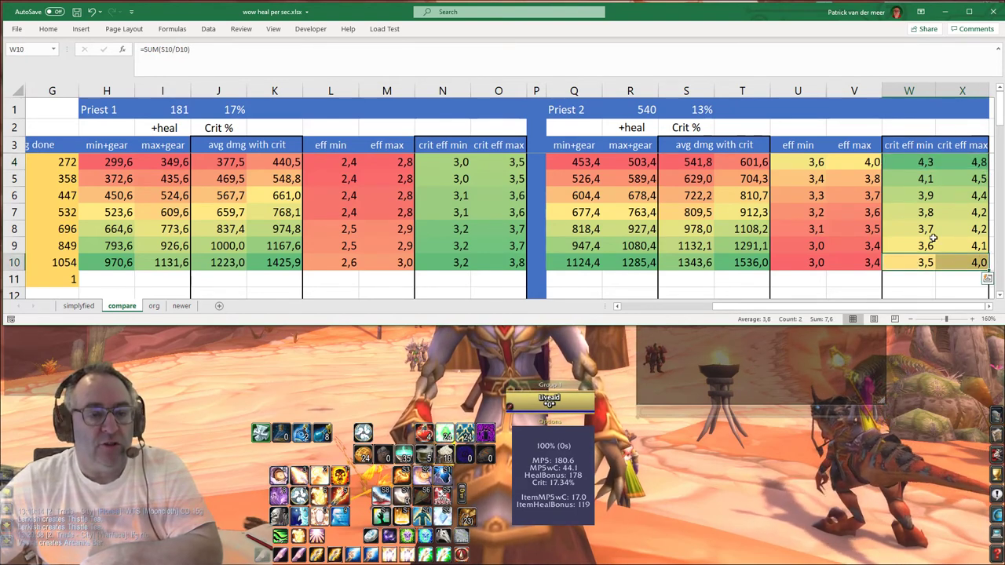
left_click(918, 162)
scroll(923, 180, "down", 6)
scroll(933, 212, "down", 3)
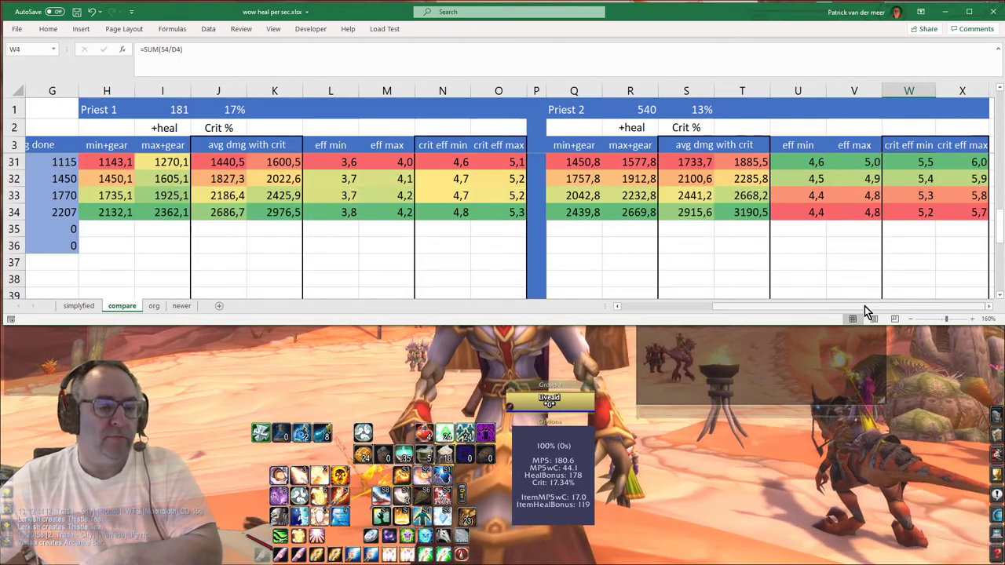
mouse_move(864, 306)
left_mouse_down()
mouse_move(755, 310)
mouse_move(886, 307)
left_mouse_up()
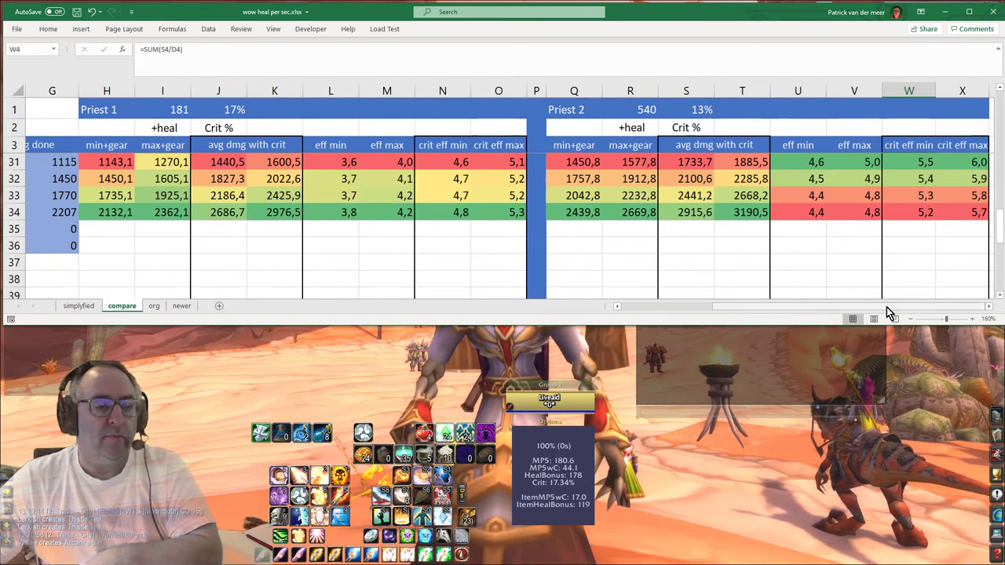
left_click_drag(988, 162, 929, 162)
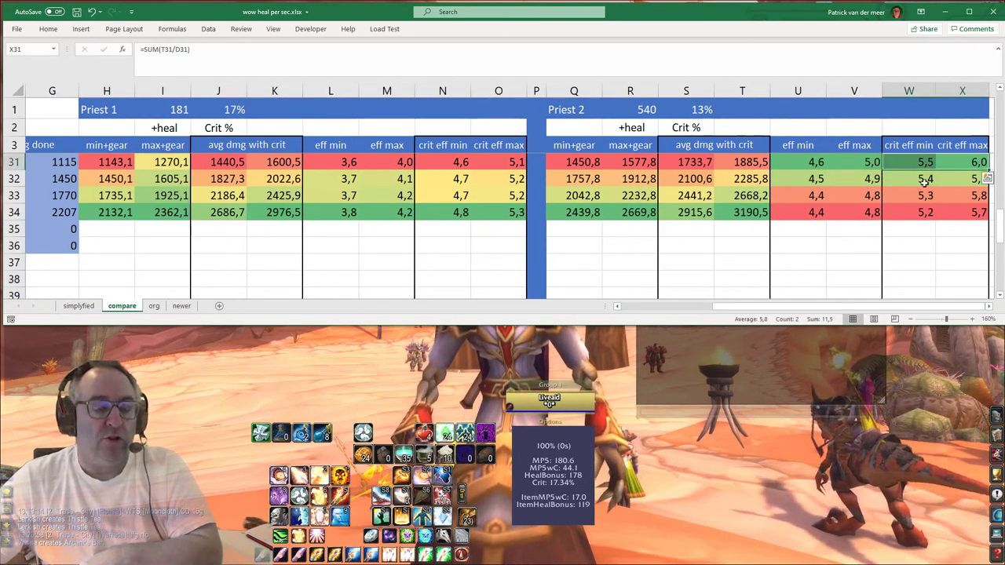
left_click(646, 111)
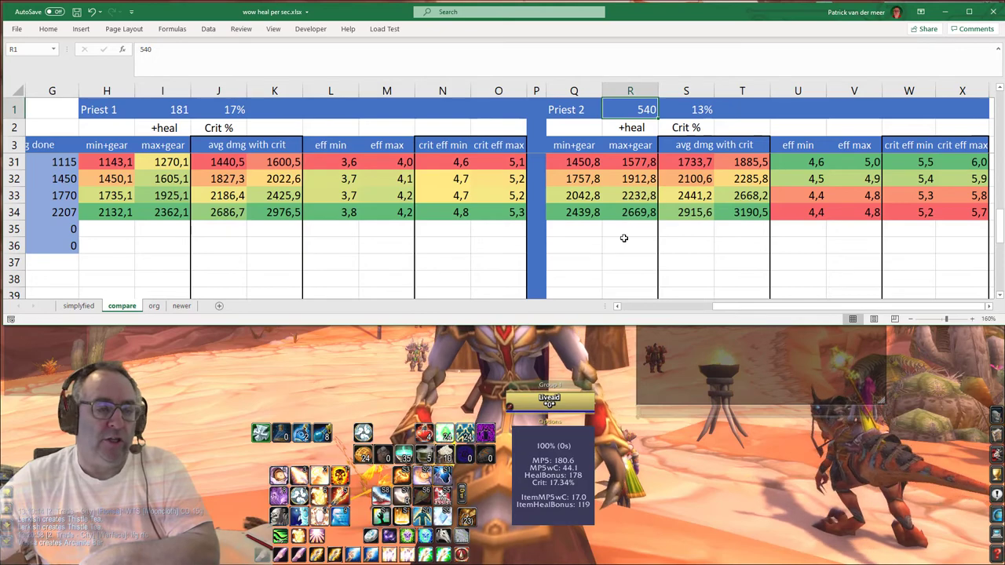
left_click(764, 307)
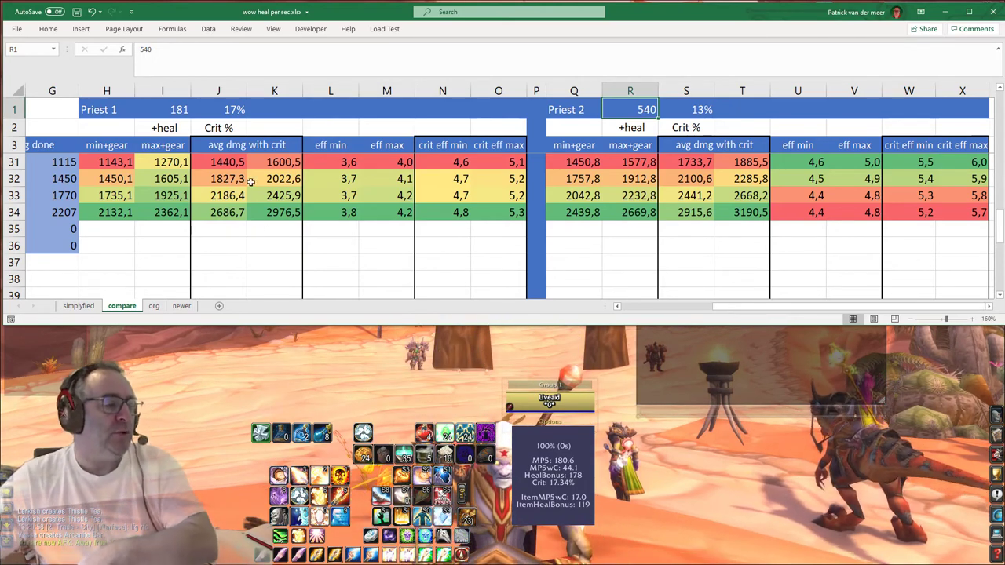
left_click(170, 110)
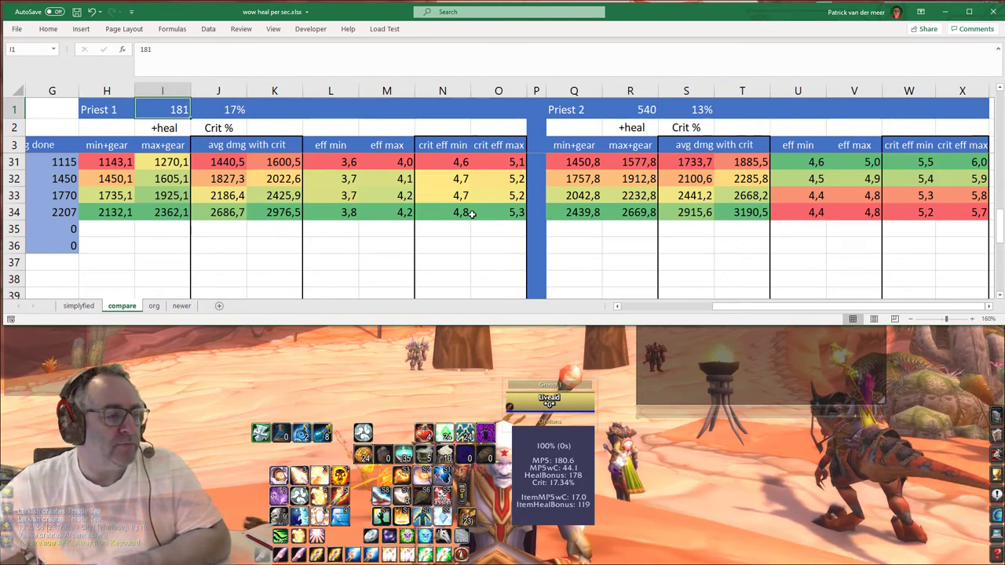
scroll(475, 217, "up", 9)
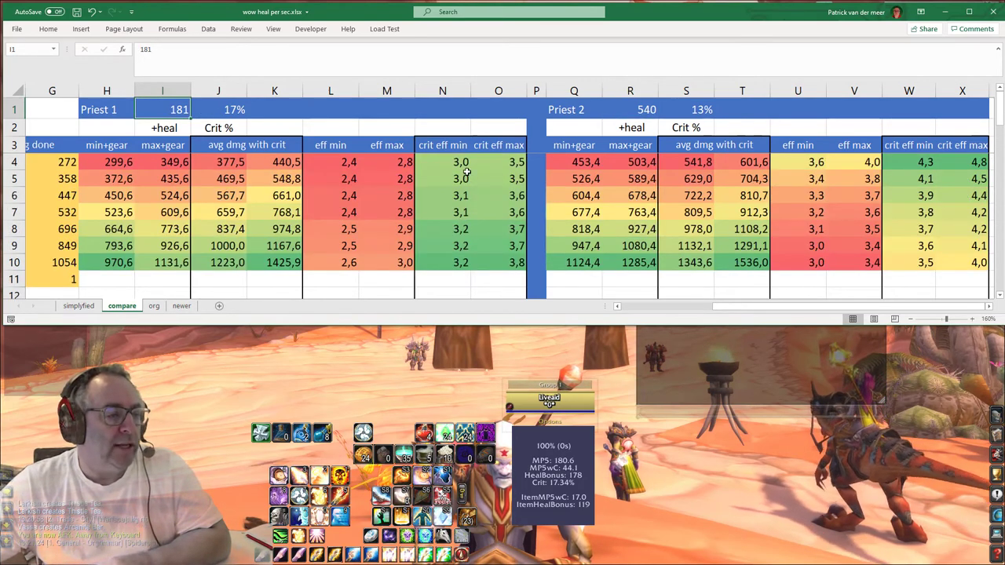
mouse_move(455, 162)
left_mouse_down()
mouse_move(508, 238)
mouse_move(508, 255)
left_mouse_up()
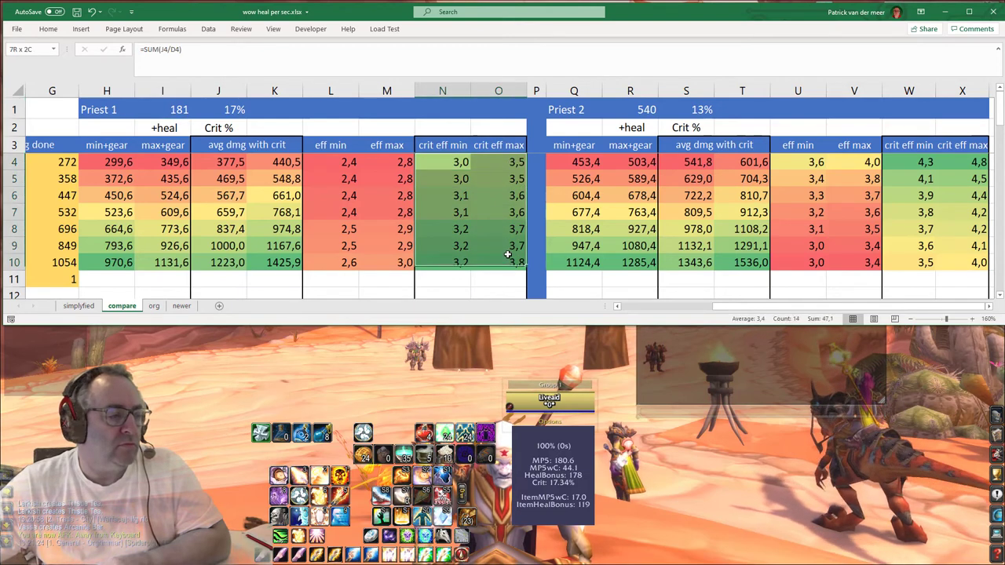
left_click(464, 162)
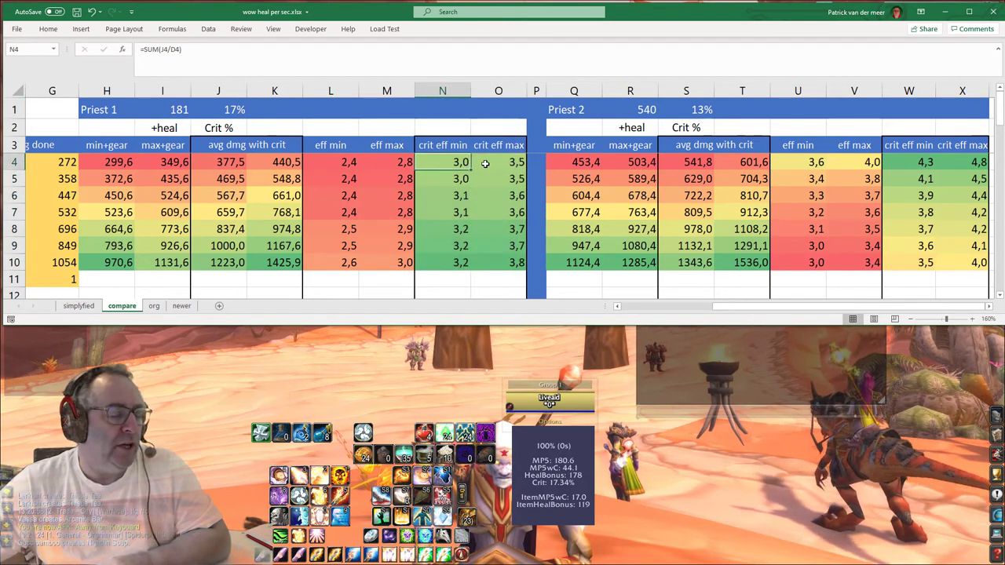
left_click_drag(454, 161, 514, 262)
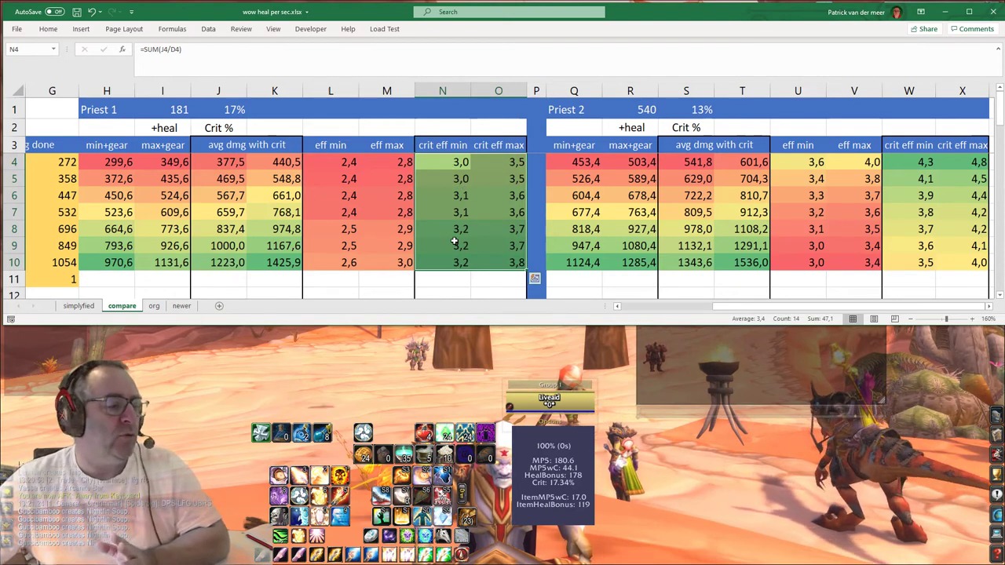
Enter 27% in J1, which lifts Flash Heal crit efficiency to 3.4–4.2, then restore 17%.
left_click(234, 110)
type("27%")
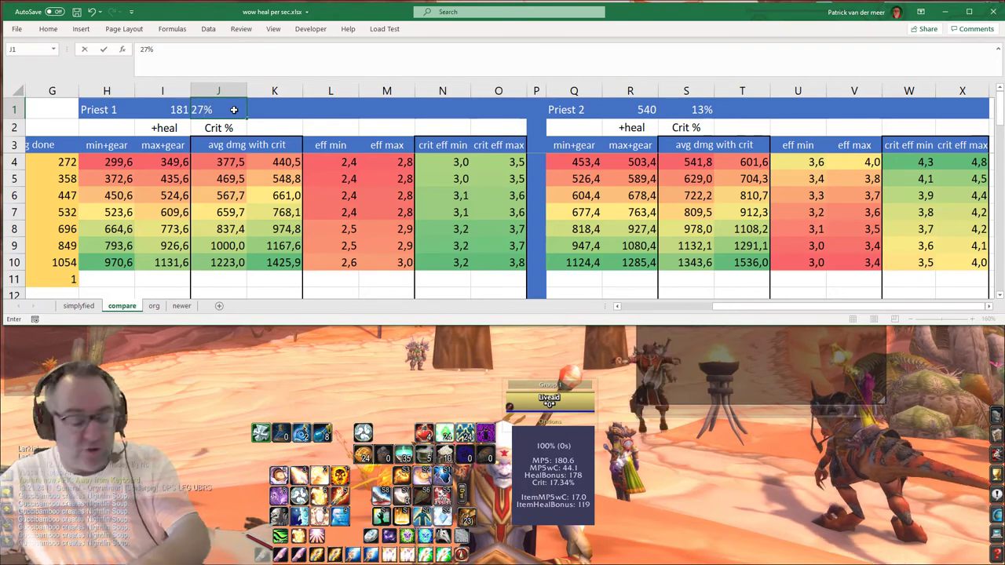
key("Return")
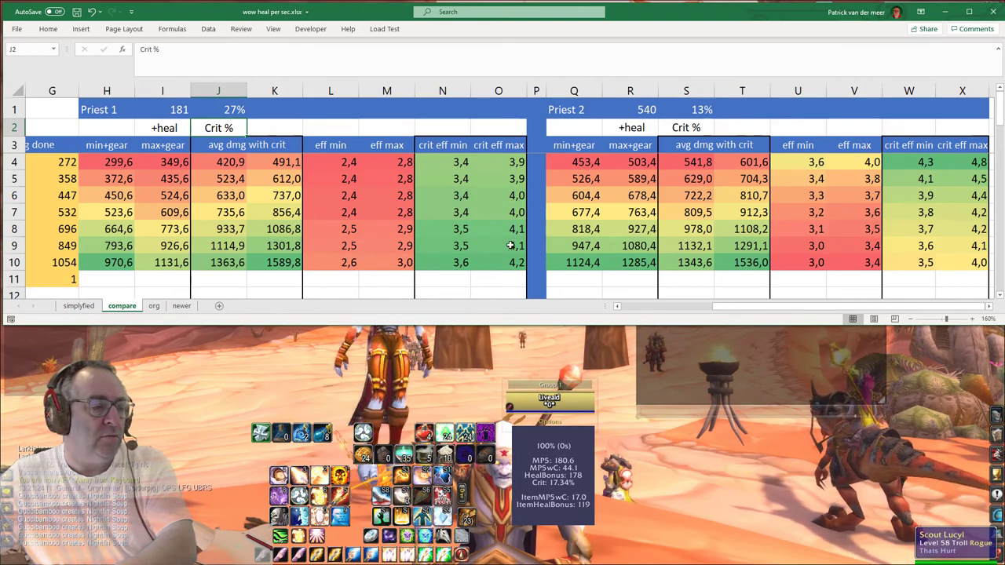
left_click(228, 113)
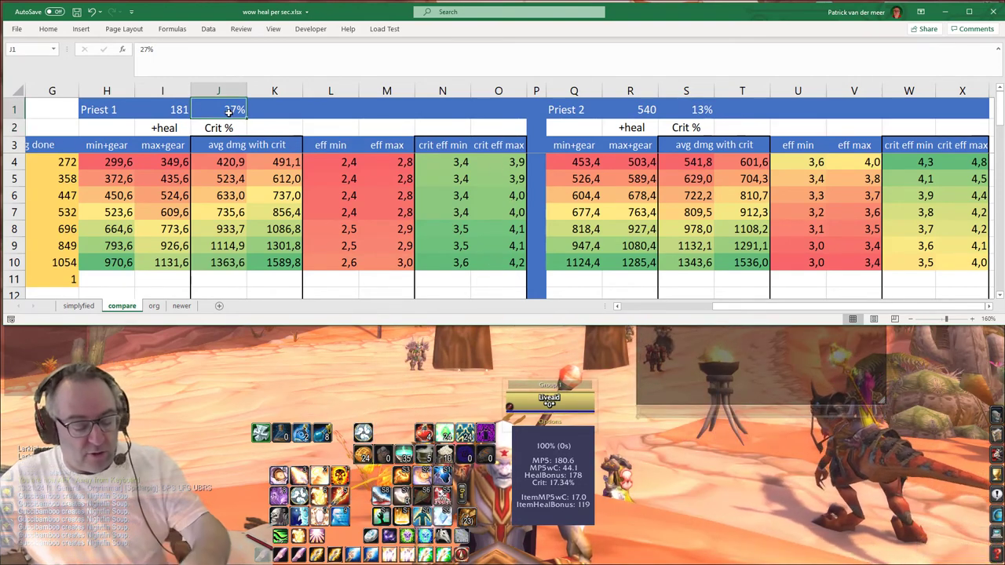
type("17")
key("Return")
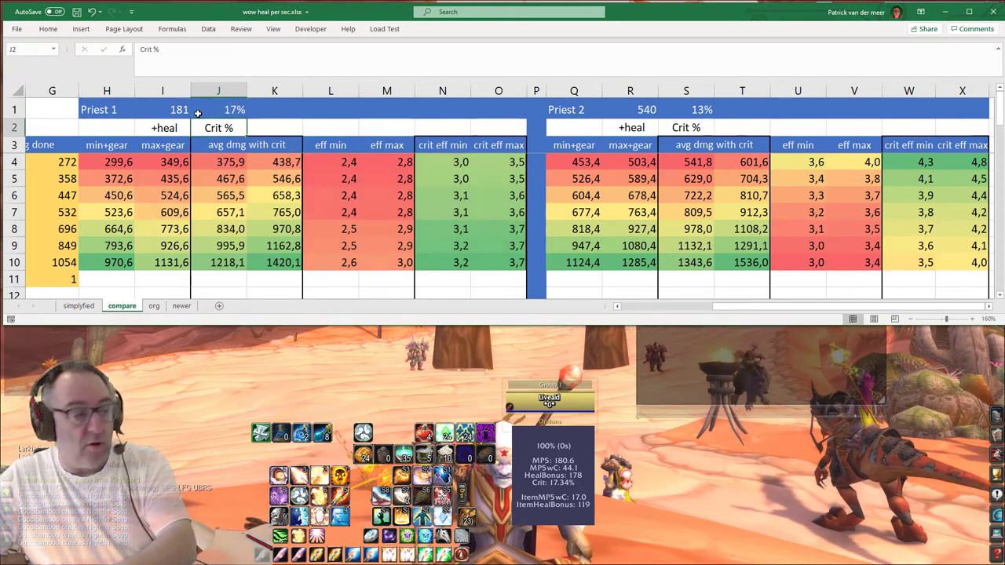
left_click(182, 110)
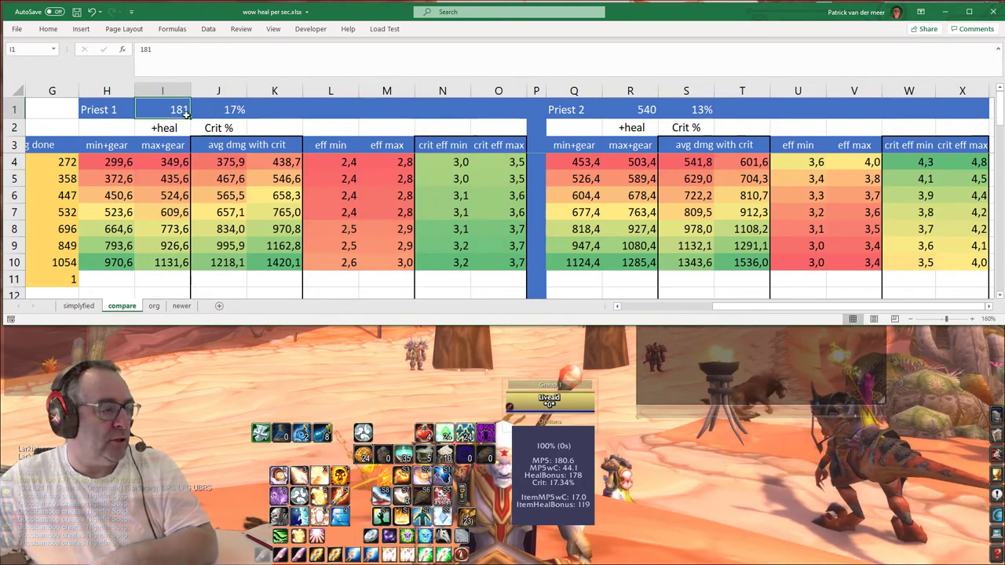
type("100")
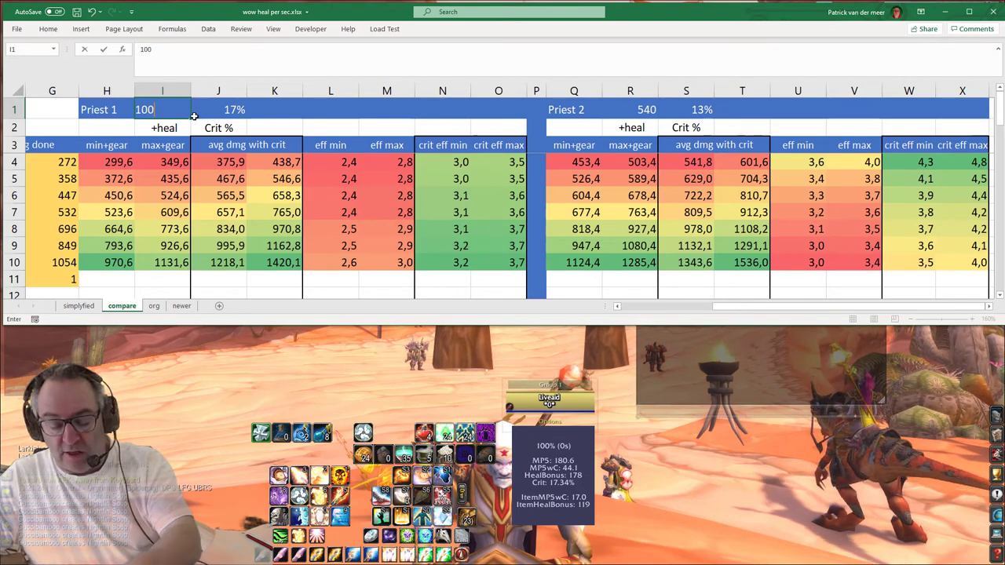
key("Return")
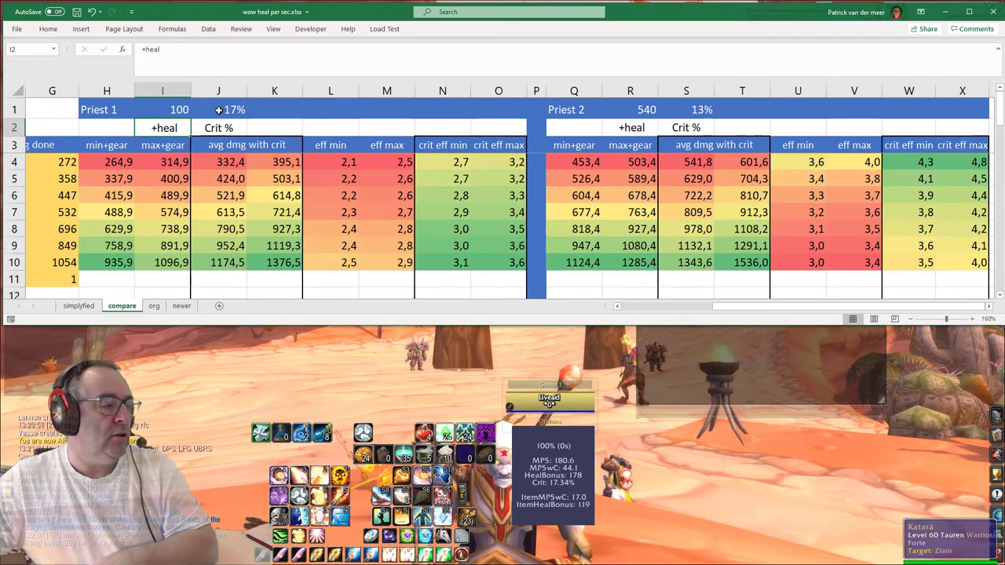
left_click(179, 110)
type("1")
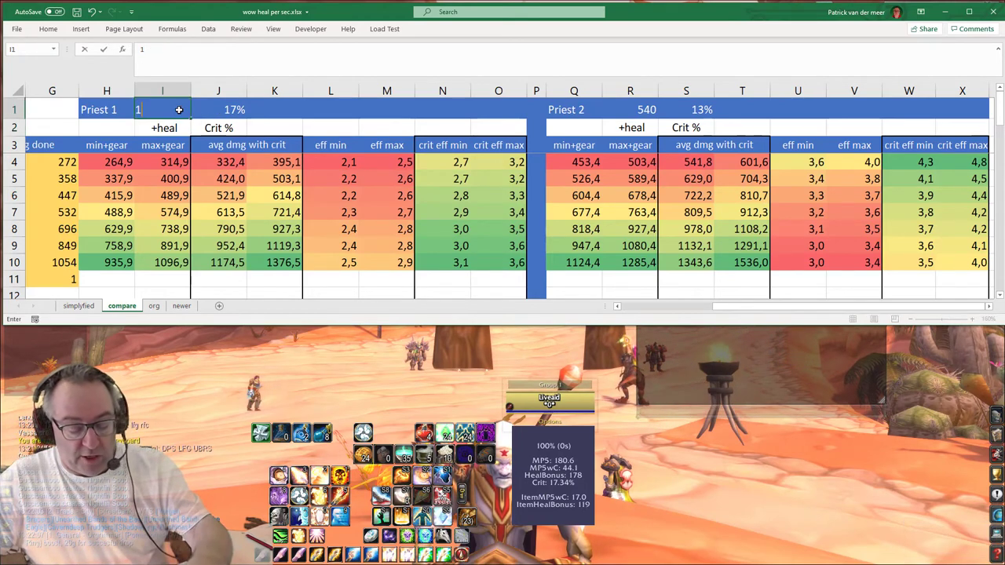
type("81")
key("Return")
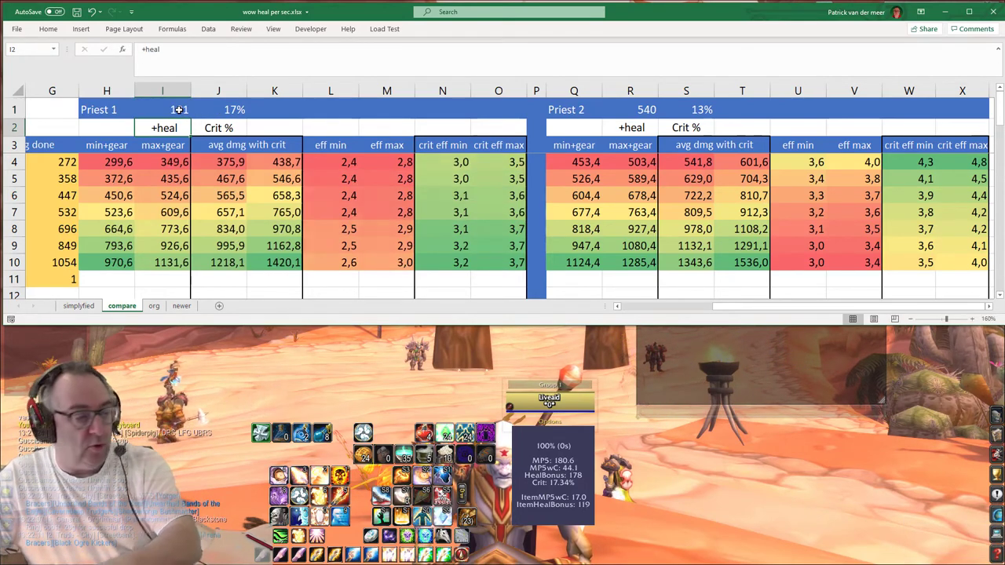
left_click(179, 110)
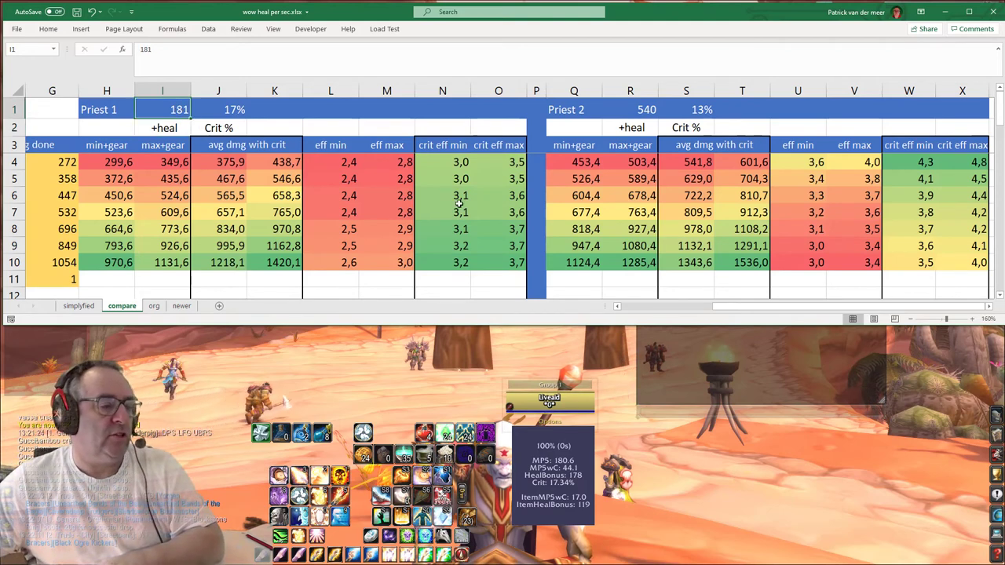
left_click(487, 252)
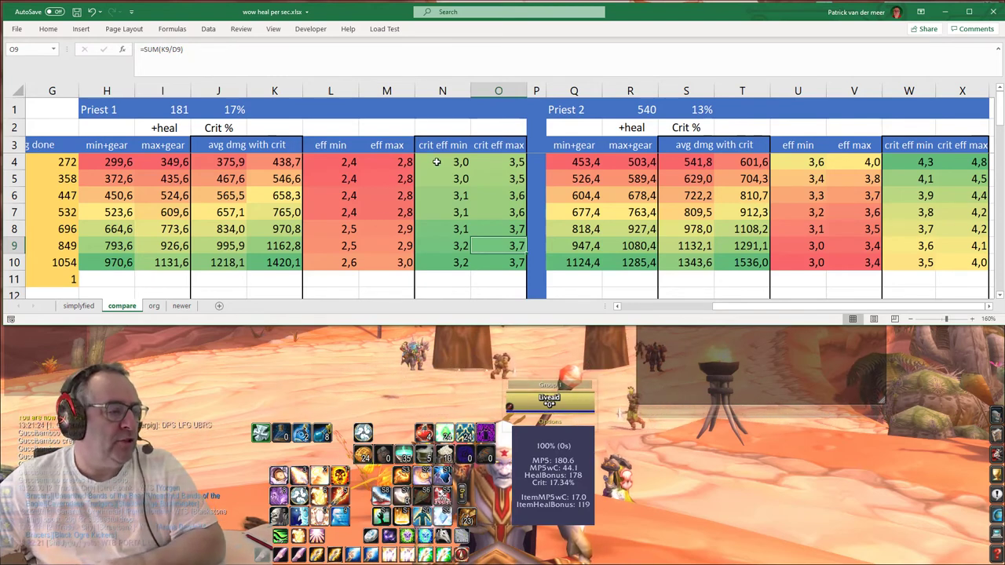
Select Priest 1's crit efficiency for rows 4–10, then just the row 4 pair.
left_click_drag(436, 162, 512, 266)
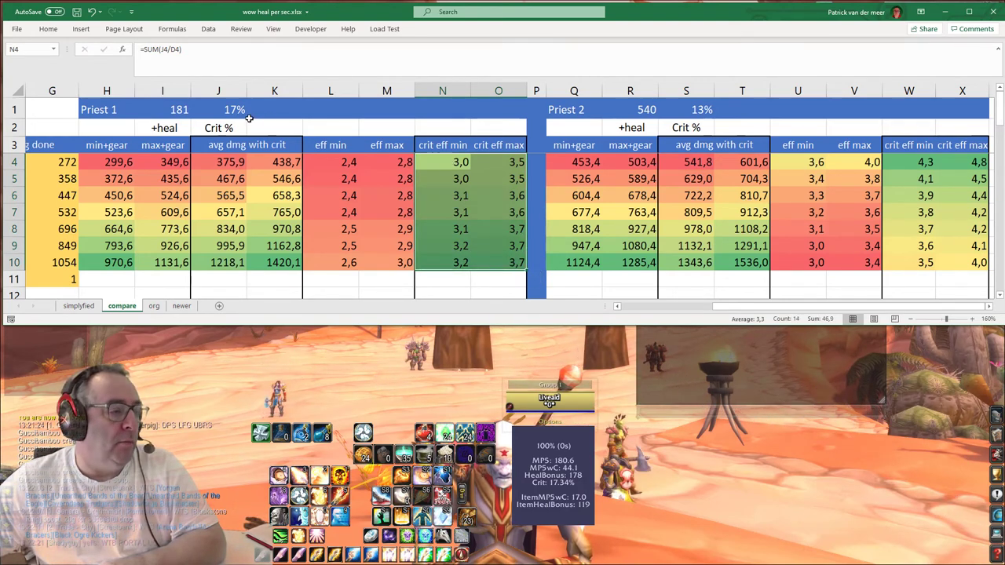
left_click(233, 113)
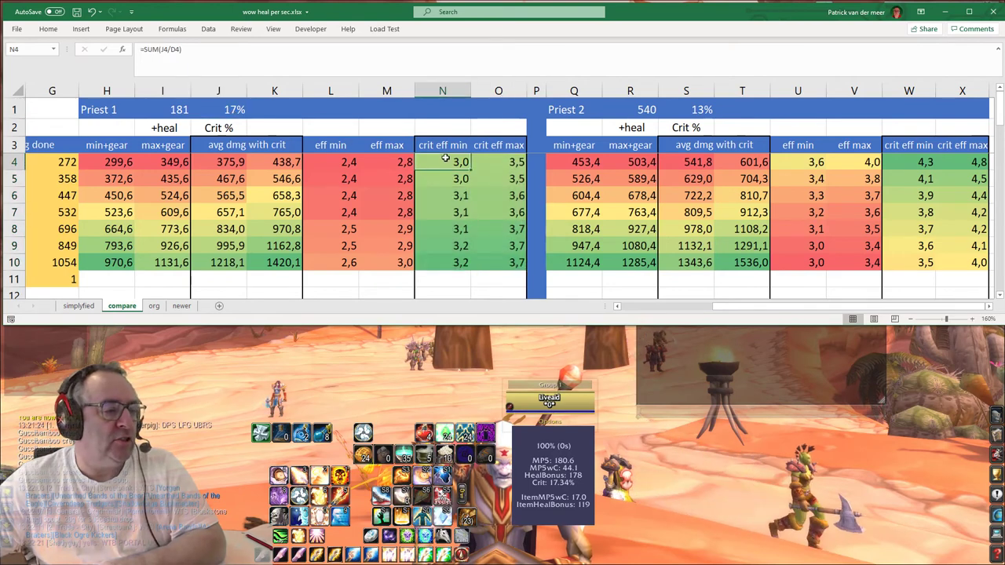
left_click_drag(451, 162, 497, 162)
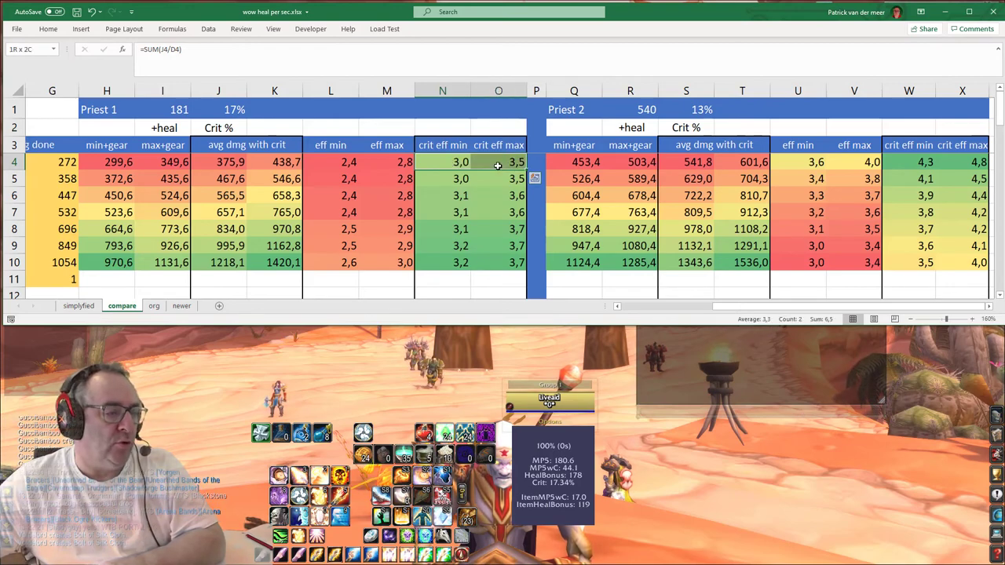
Review crit efficiency for rows 22–25, the K25 formula, then rows 31–34.
scroll(484, 252, "down", 6)
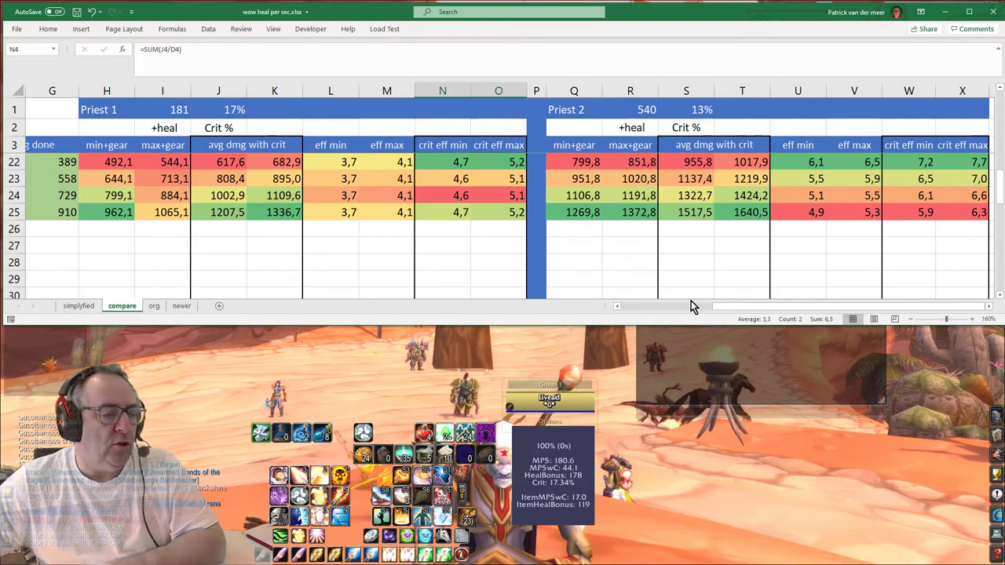
mouse_move(736, 306)
left_mouse_down()
mouse_move(637, 317)
mouse_move(741, 316)
left_mouse_up()
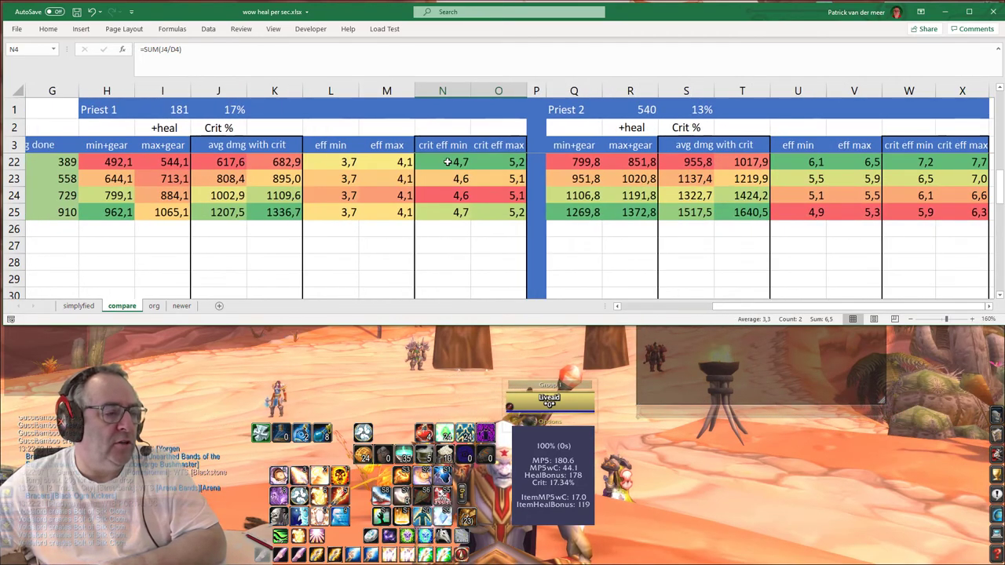
left_click_drag(489, 161, 502, 162)
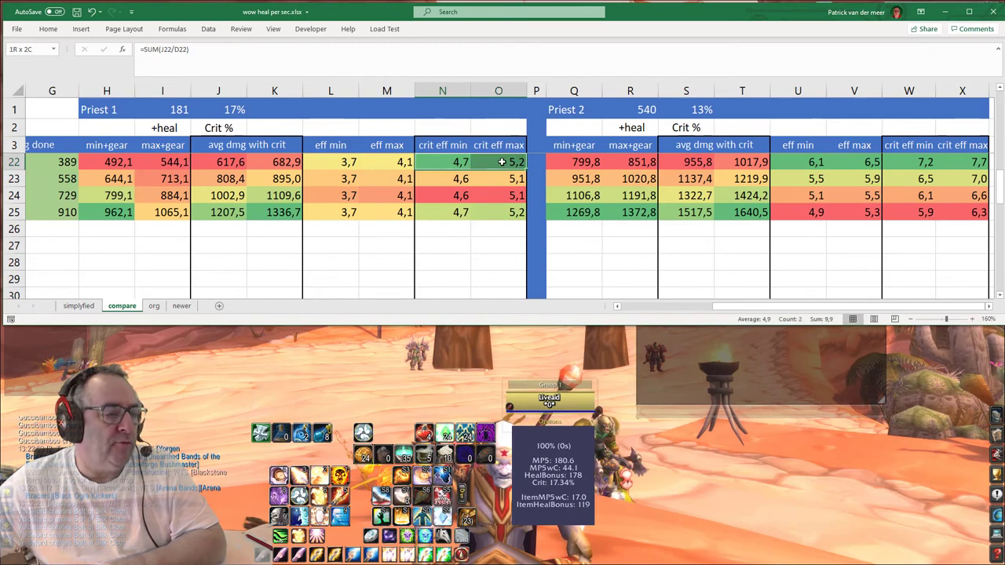
mouse_move(460, 213)
left_mouse_down()
mouse_move(495, 219)
mouse_move(498, 162)
left_mouse_up()
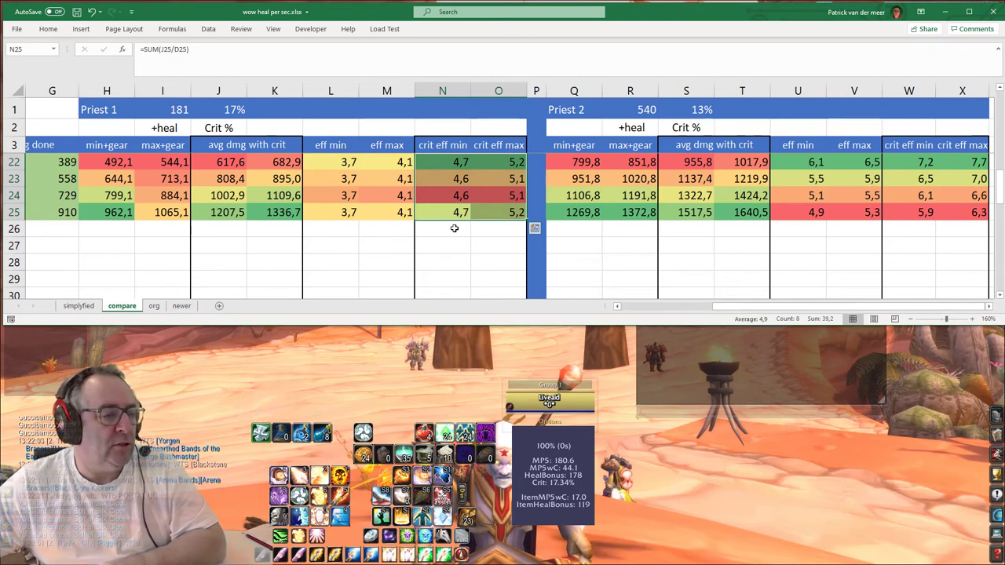
left_click(281, 211)
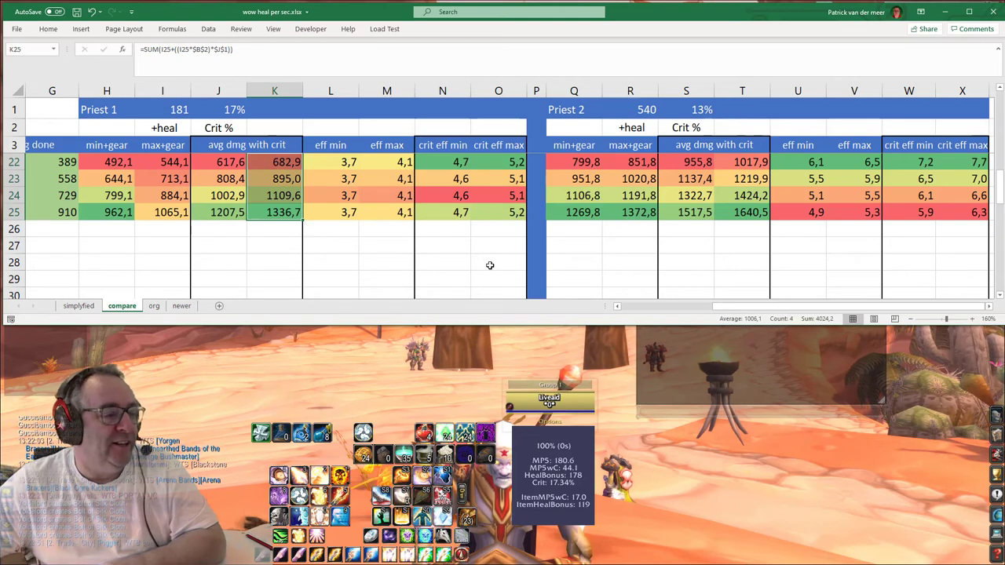
scroll(489, 265, "down", 3)
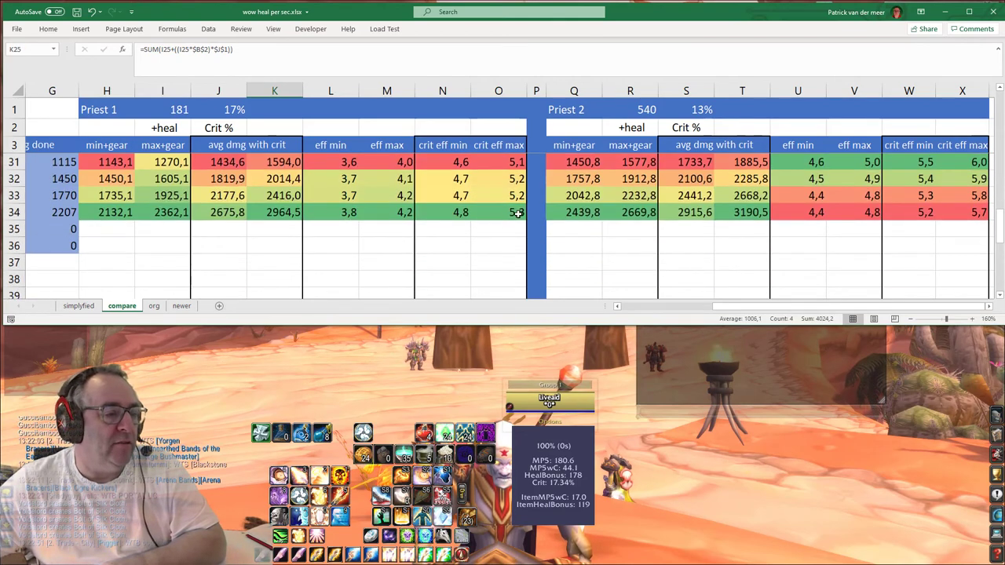
left_click_drag(518, 213, 449, 163)
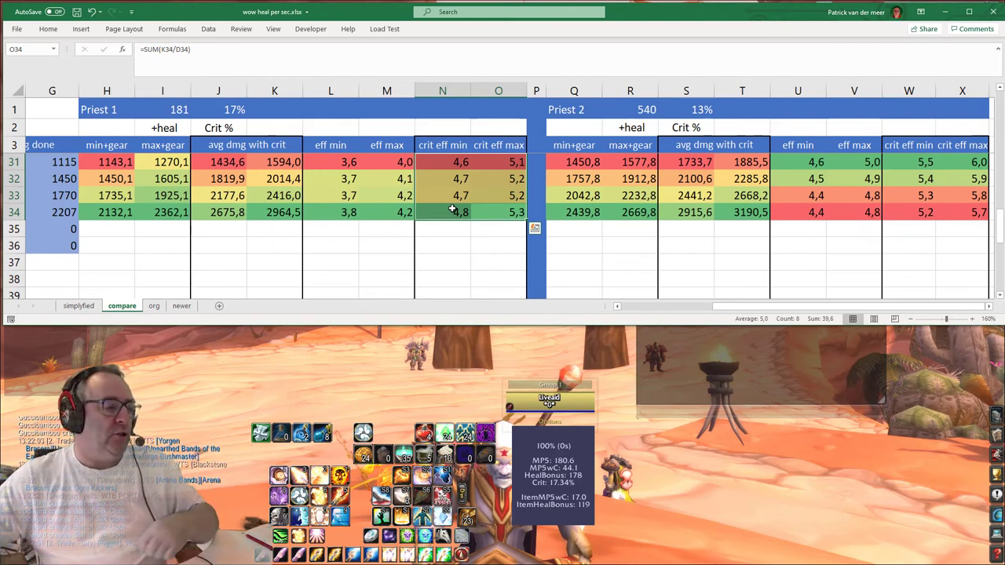
Set Priest 1's crit in J1 to 27, then inspect the recalculated crit efficiency in N34:O34.
left_click(237, 111)
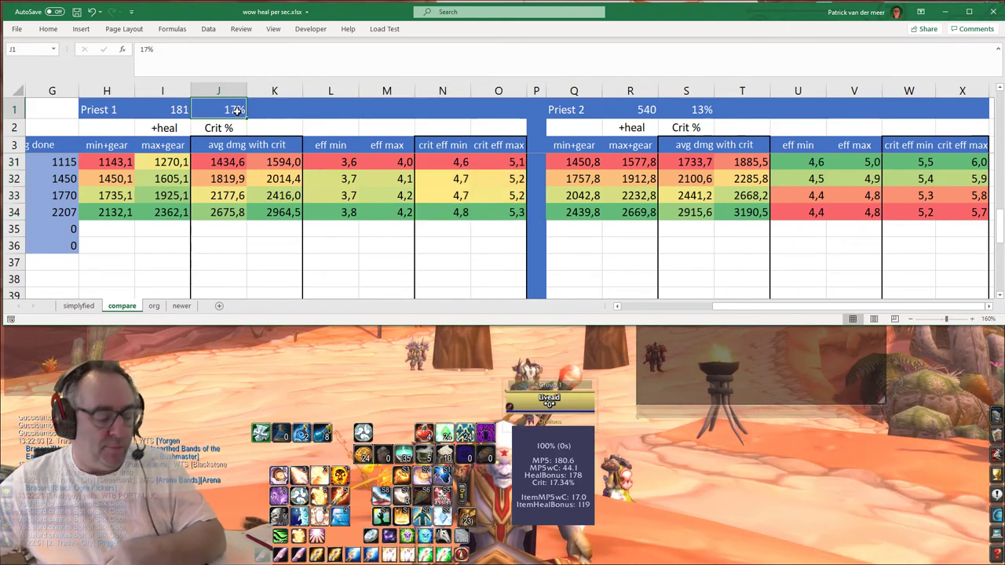
type("27")
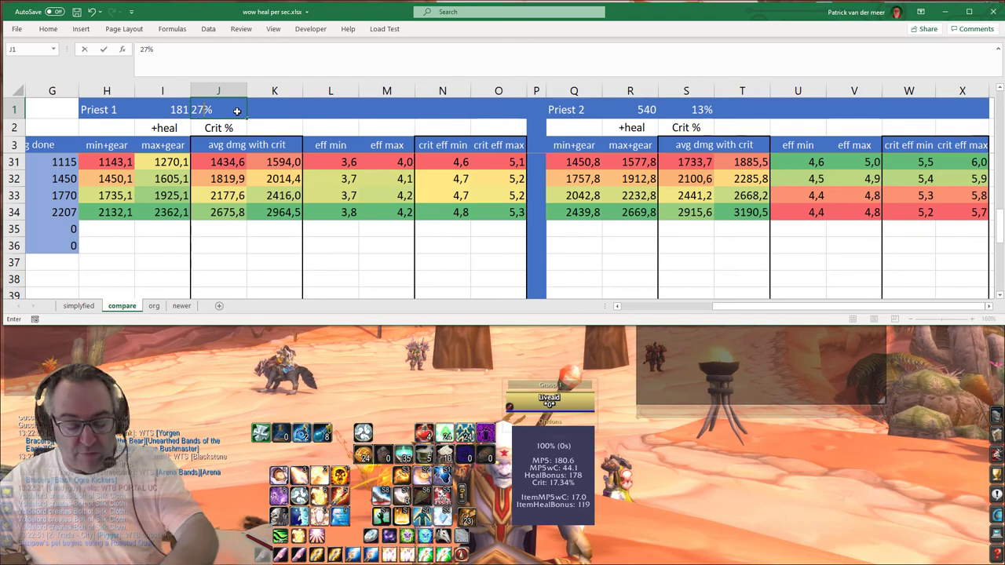
key("Return")
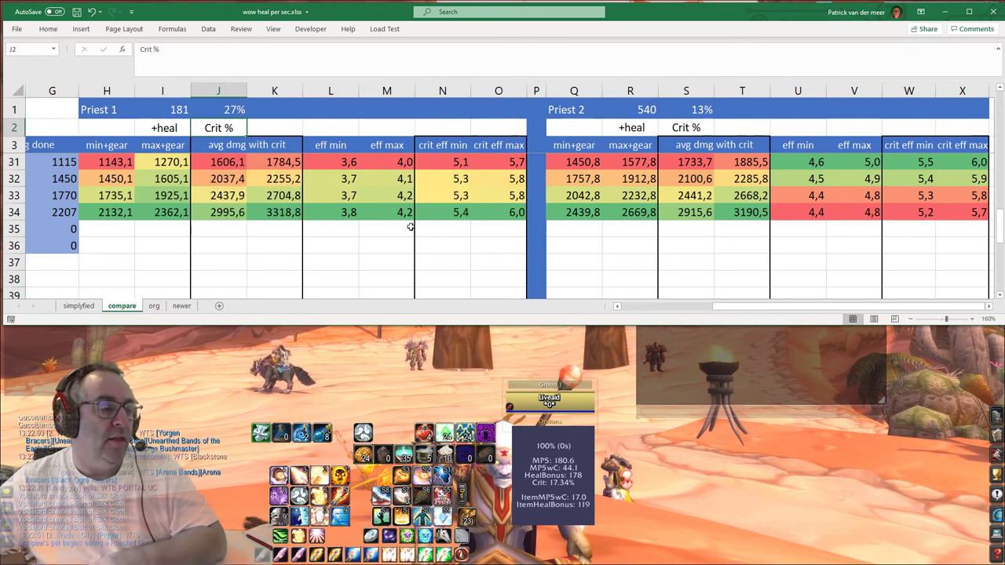
left_click_drag(518, 218, 461, 212)
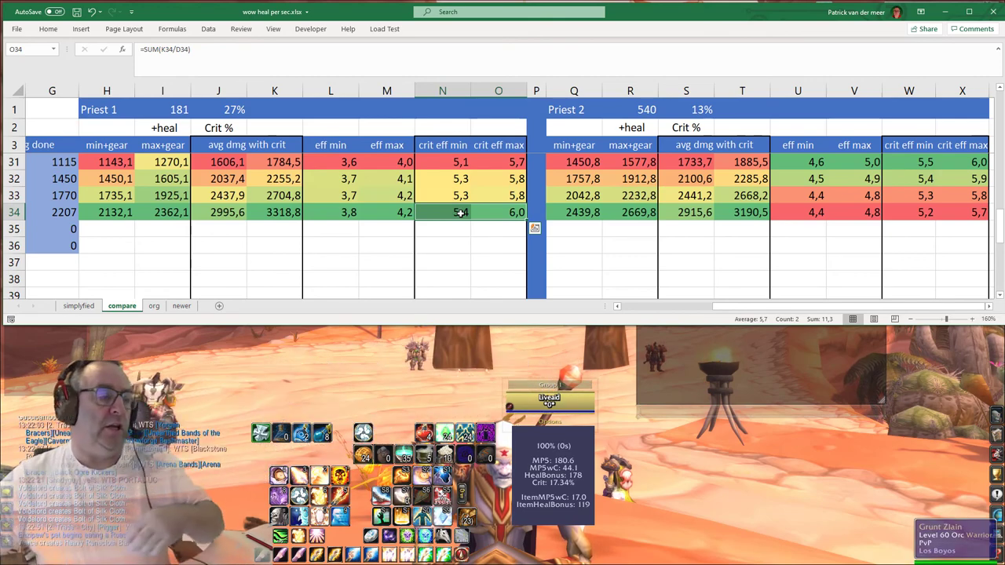
scroll(452, 209, "up", 2)
scroll(453, 209, "up", 7)
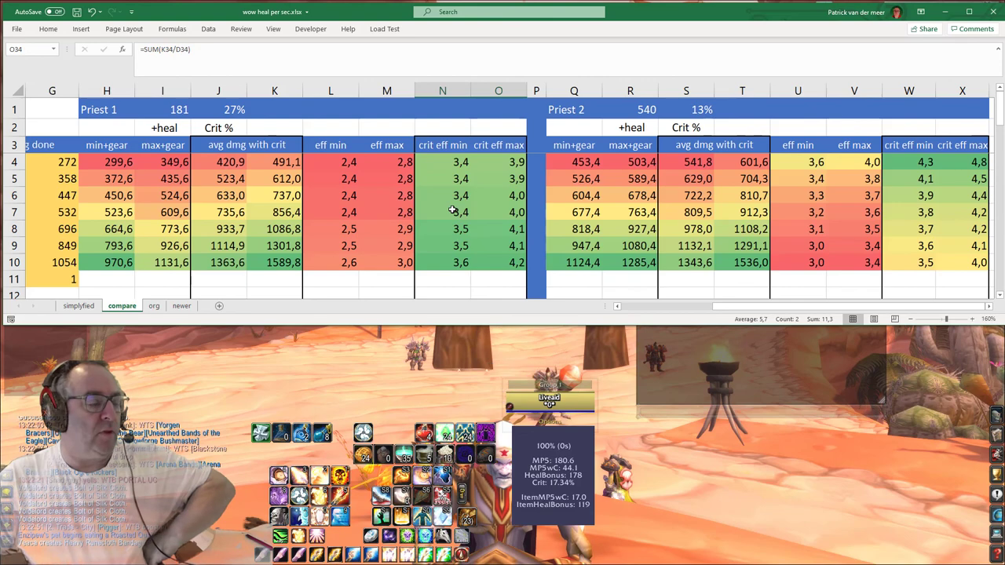